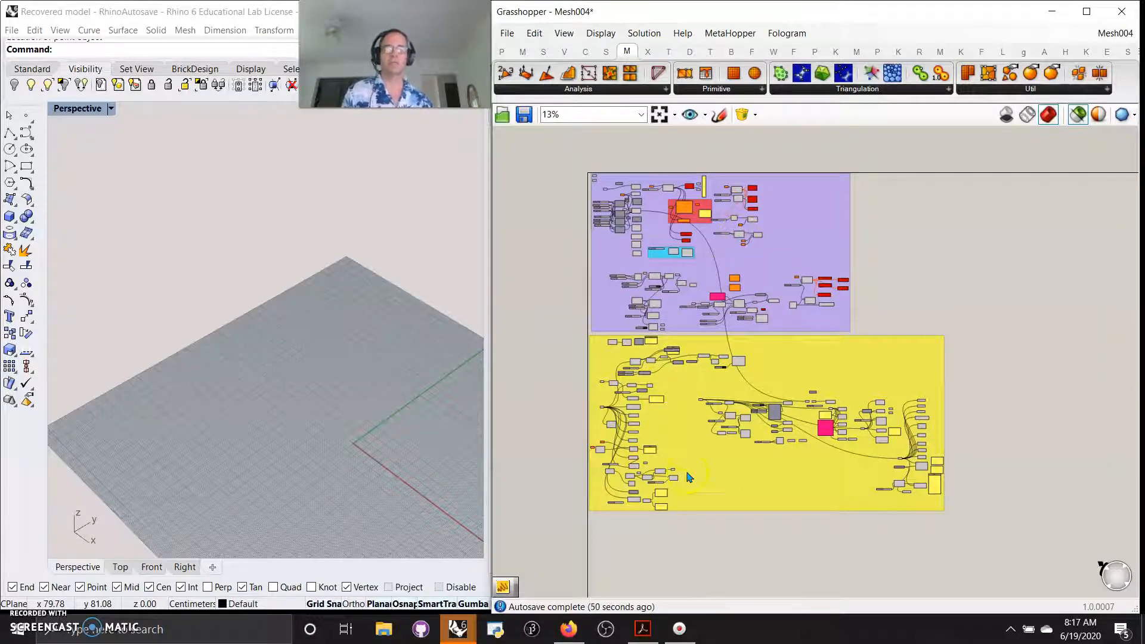
Step: Turn off selected-only preview to draw the geometry of the whole definition in the Rhino viewport
{"action": "scroll", "coordinate": [659, 429], "scroll_direction": "up", "scroll_amount": 5}
{"action": "right_click_drag", "start_coordinate": [660, 429], "coordinate": [684, 357]}
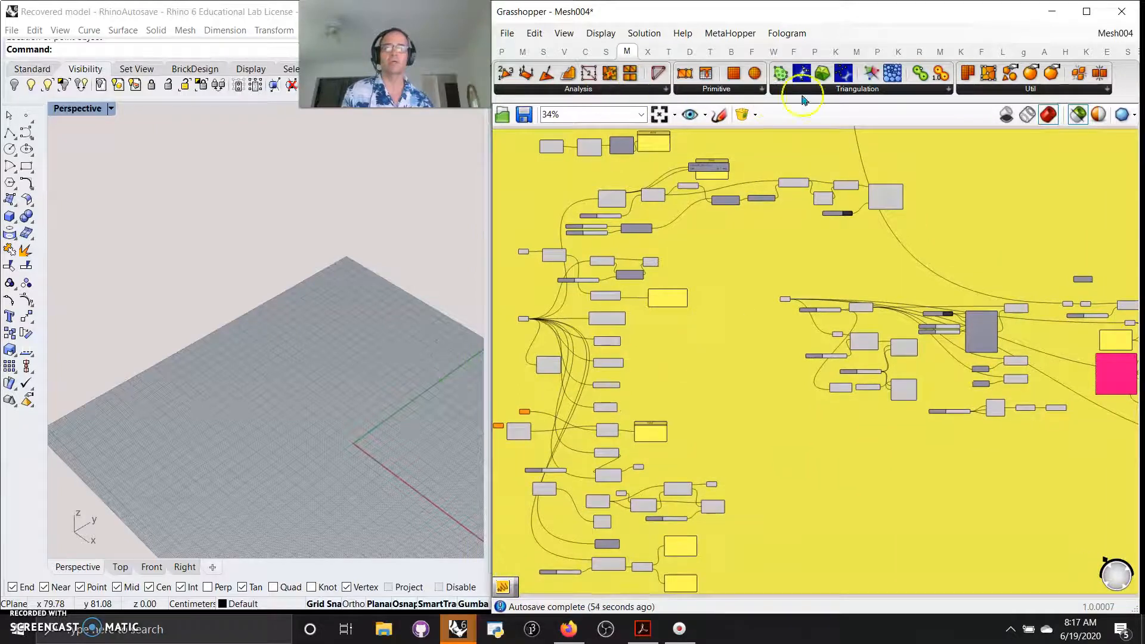
{"action": "scroll", "coordinate": [626, 190], "scroll_direction": "up", "scroll_amount": 4}
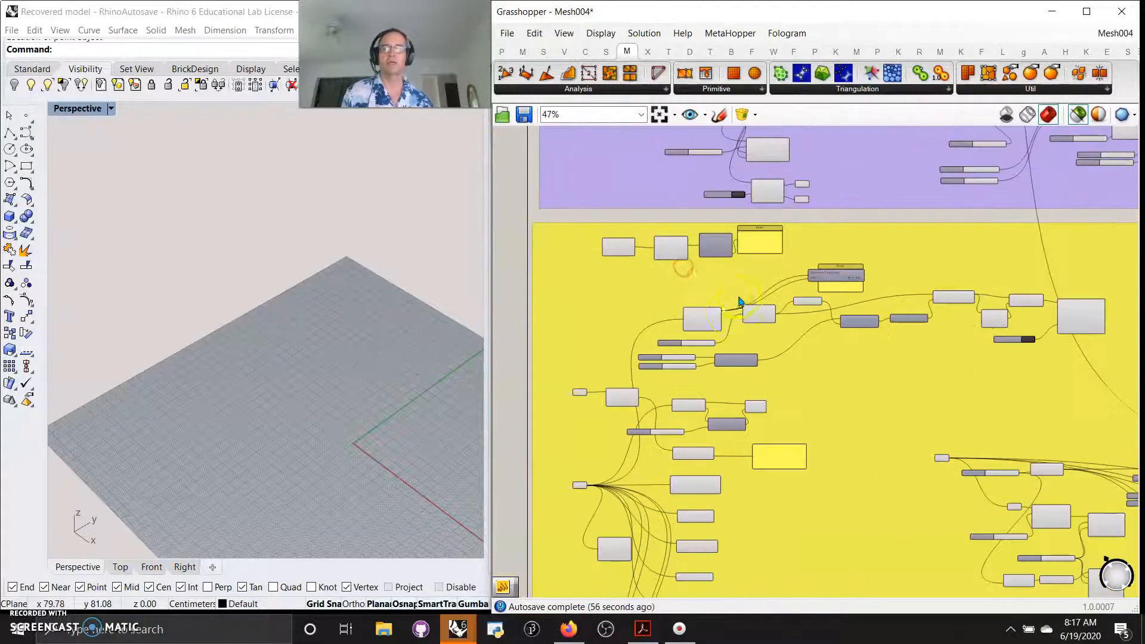
{"action": "scroll", "coordinate": [688, 330], "scroll_direction": "up", "scroll_amount": 4}
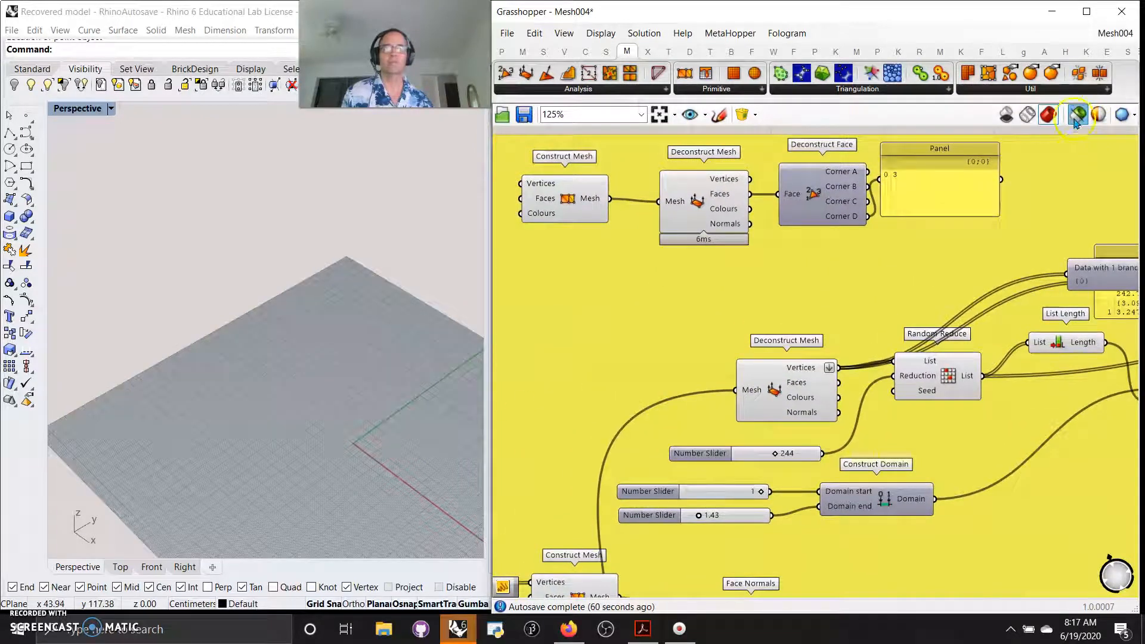
{"action": "left_click", "coordinate": [305, 314]}
{"action": "mouse_move", "coordinate": [305, 314]}
{"action": "right_mouse_down"}
{"action": "mouse_move", "coordinate": [317, 328]}
{"action": "mouse_move", "coordinate": [306, 314]}
{"action": "right_mouse_up"}
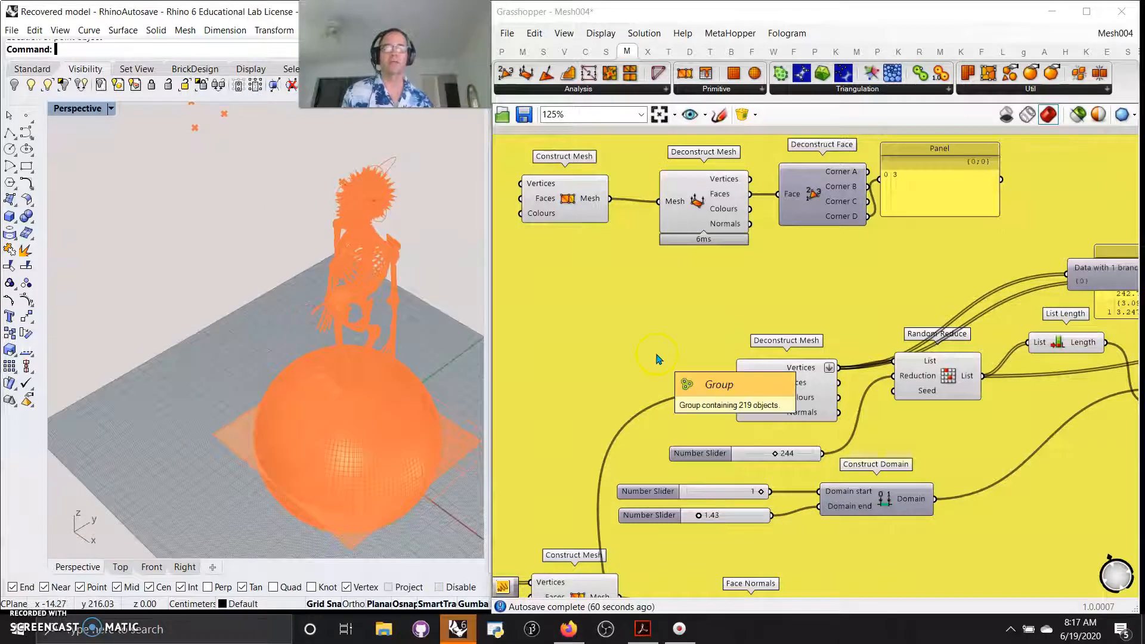
Step: Feed the panel beside Deconstruct Face from the Corner A output only, in the Construct Mesh chain
{"action": "scroll", "coordinate": [660, 361], "scroll_direction": "down", "scroll_amount": 2}
{"action": "right_click_drag", "start_coordinate": [632, 357], "coordinate": [610, 218]}
{"action": "right_click_drag", "start_coordinate": [620, 503], "coordinate": [710, 181]}
{"action": "right_click_drag", "start_coordinate": [648, 239], "coordinate": [621, 452]}
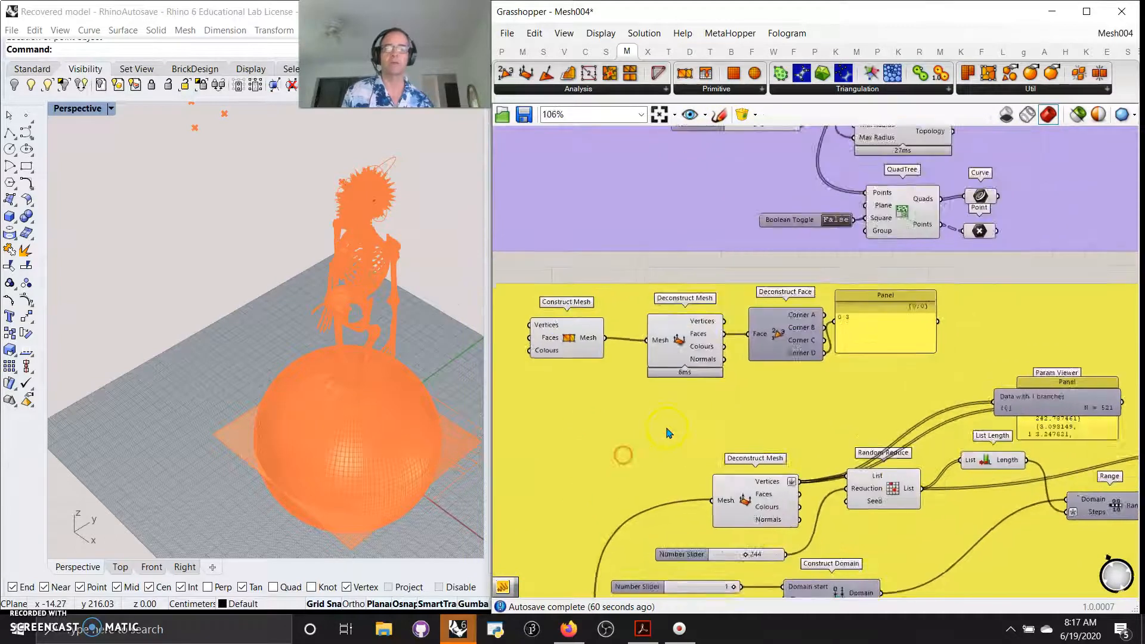
{"action": "scroll", "coordinate": [672, 427], "scroll_direction": "up", "scroll_amount": 3}
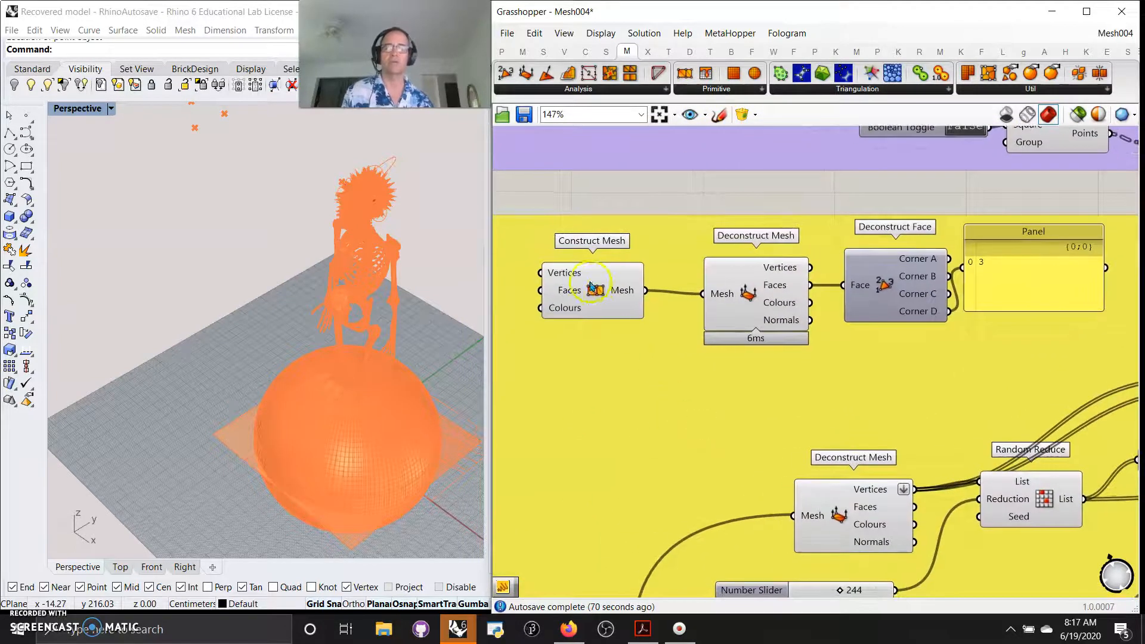
{"action": "left_click_drag", "start_coordinate": [594, 292], "coordinate": [595, 295]}
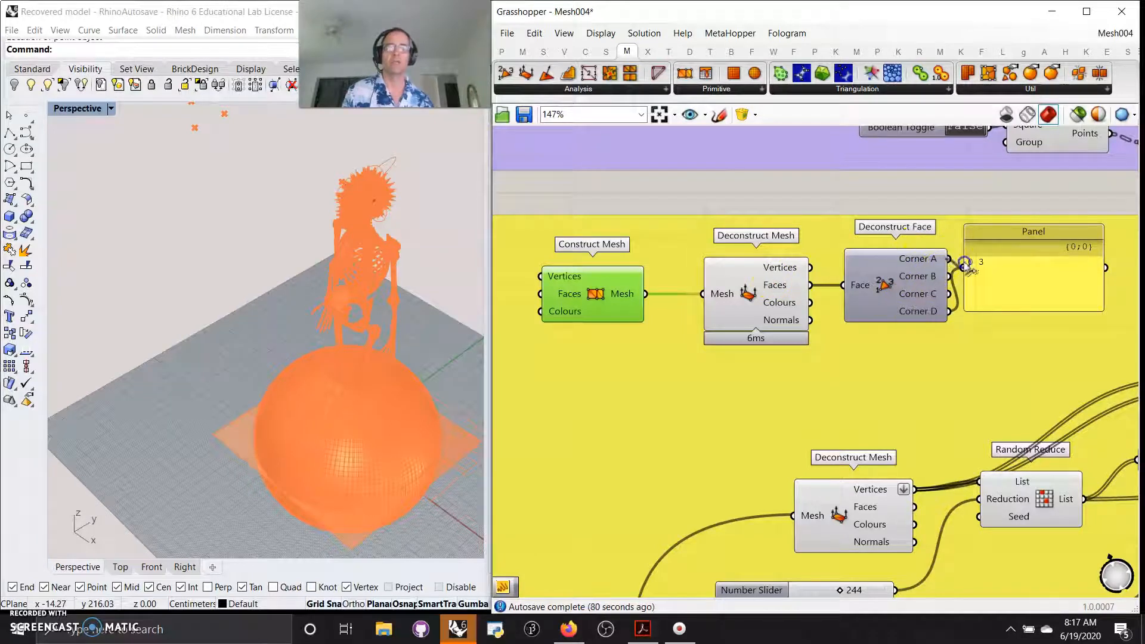
{"action": "scroll", "coordinate": [834, 357], "scroll_direction": "down", "scroll_amount": 3}
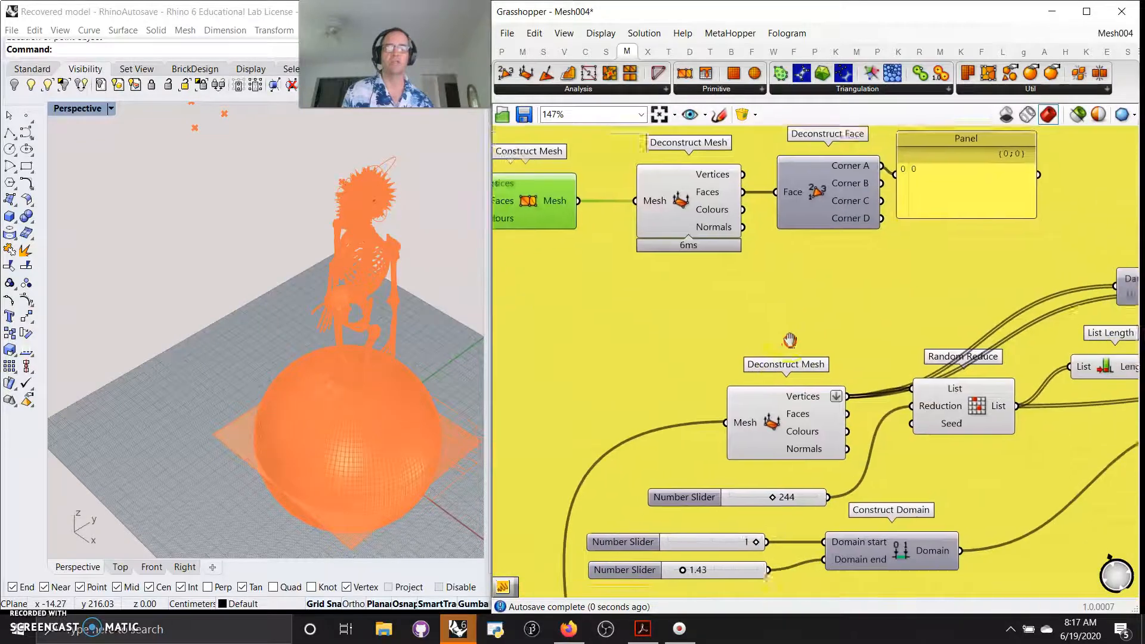
Step: Move the Construct Mesh component and its Vertices parameter lower on the canvas, closer to Mesh ConvertQuads
{"action": "right_click_drag", "start_coordinate": [703, 408], "coordinate": [767, 378]}
{"action": "left_click", "coordinate": [557, 435]}
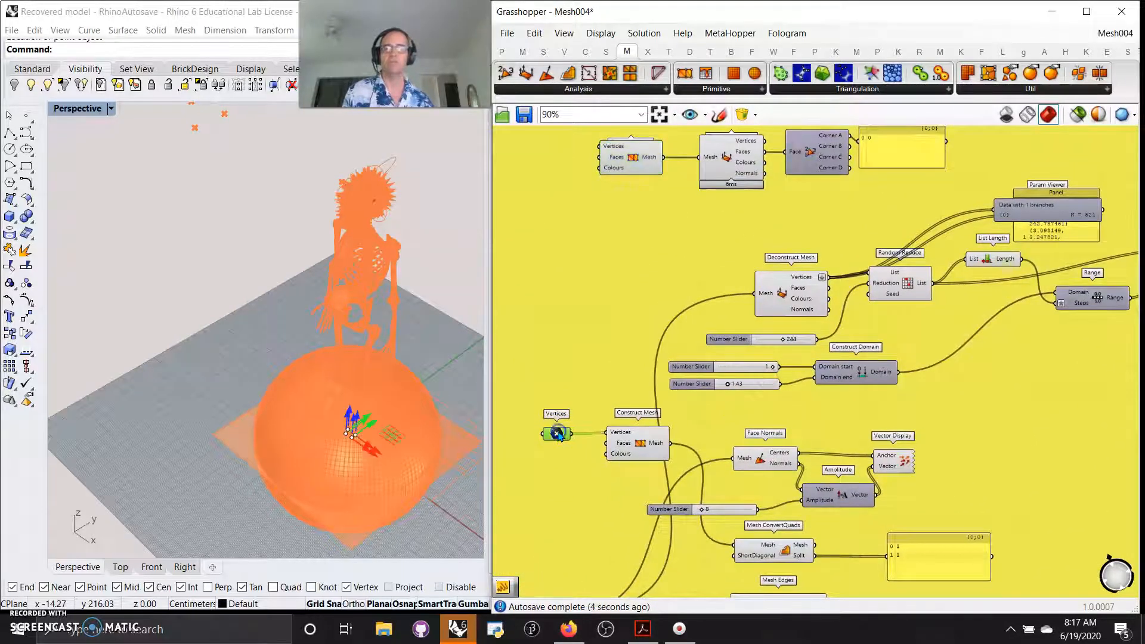
{"action": "right_click_drag", "start_coordinate": [593, 322], "coordinate": [582, 315]}
{"action": "left_click_drag", "start_coordinate": [625, 437], "coordinate": [611, 541]}
{"action": "left_click_drag", "start_coordinate": [546, 426], "coordinate": [542, 506]}
{"action": "right_click_drag", "start_coordinate": [564, 496], "coordinate": [642, 289]}
Step: Limit the preview to selected components and compare the geometry held by the Mesh and Vertices parameters
{"action": "left_click", "coordinate": [625, 397]}
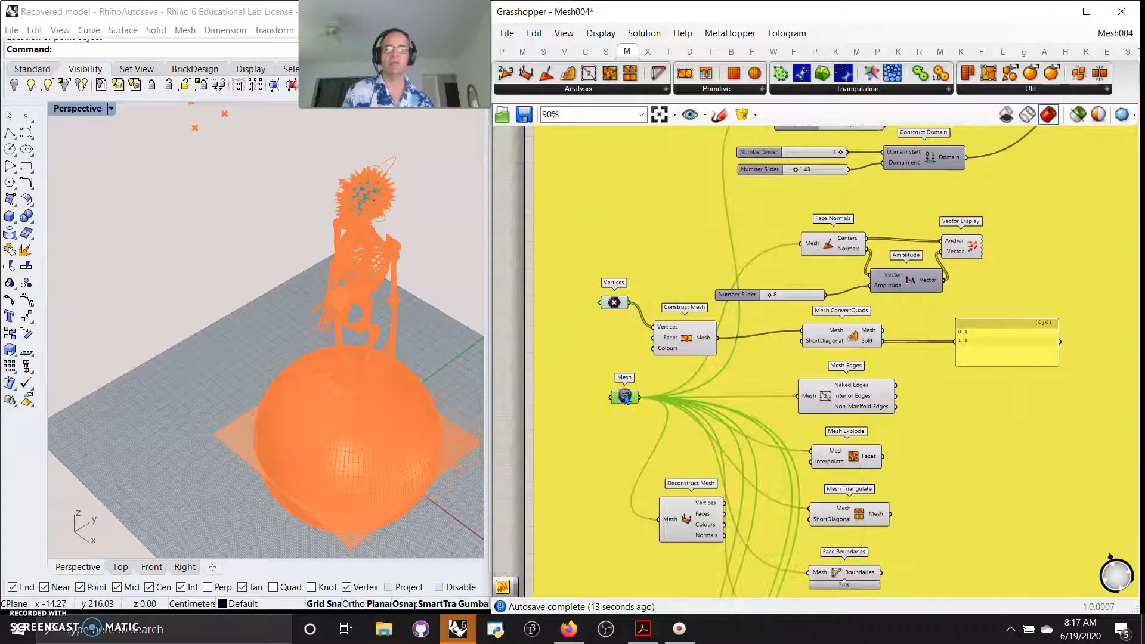
{"action": "left_click", "coordinate": [1076, 114]}
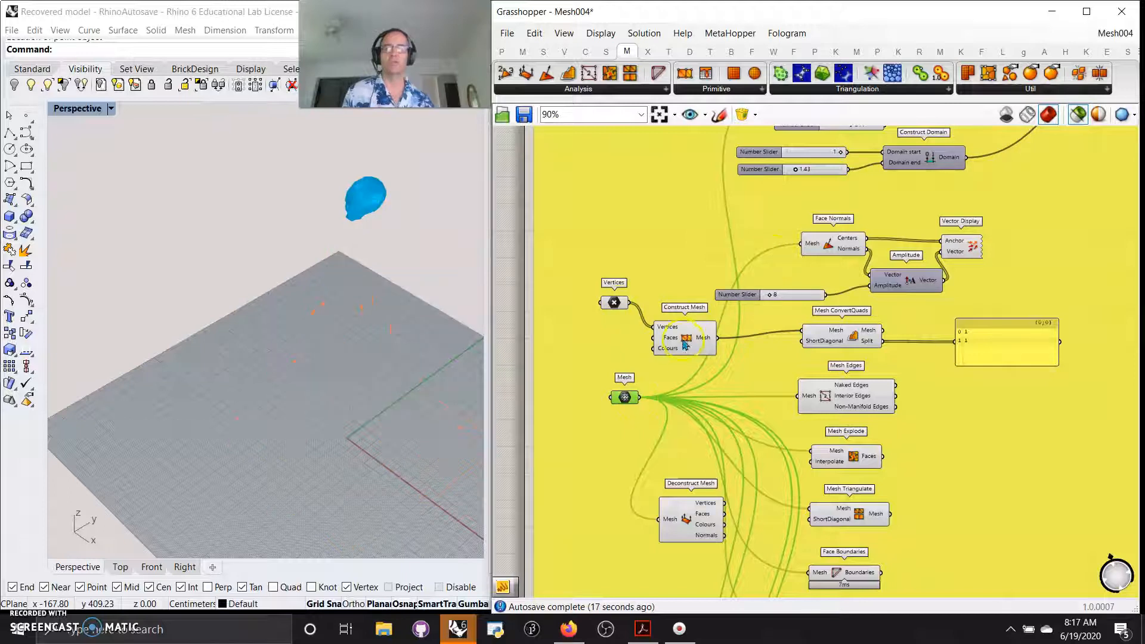
{"action": "left_click", "coordinate": [613, 302]}
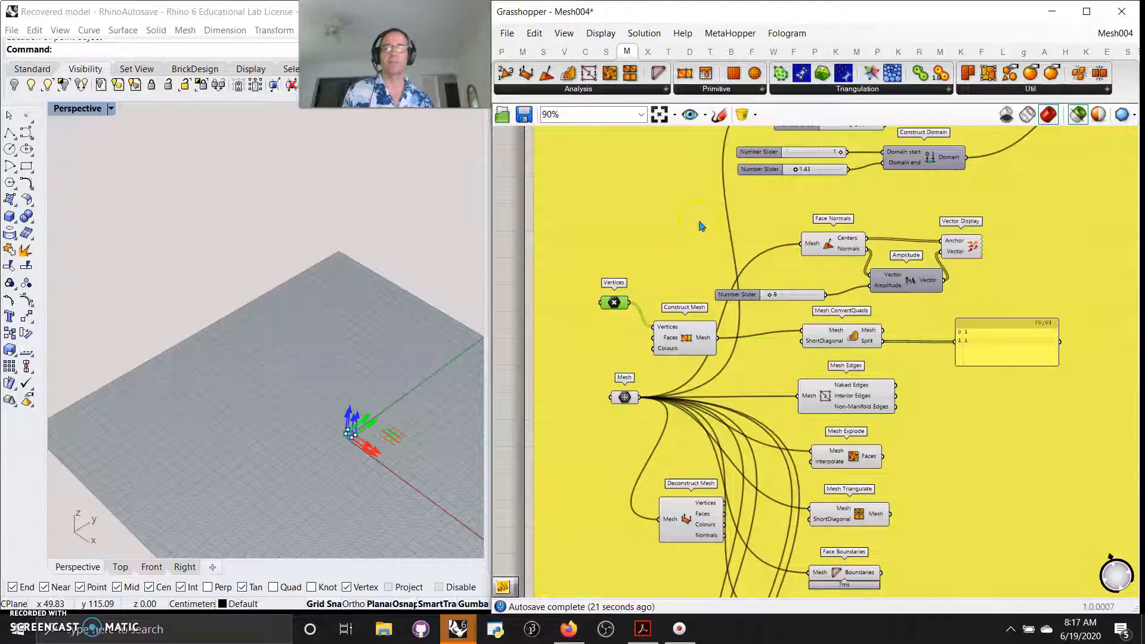
{"action": "scroll", "coordinate": [686, 245], "scroll_direction": "down", "scroll_amount": 4}
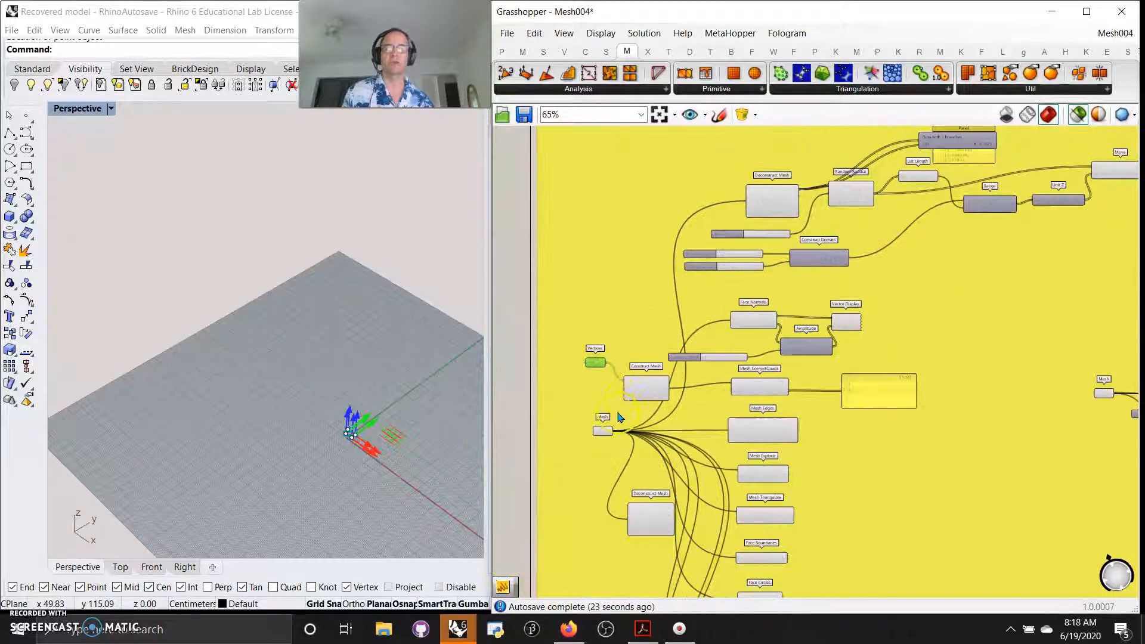
{"action": "left_click", "coordinate": [604, 431]}
Step: Follow the chain from Deconstruct Mesh through Random Reduce, Move and Line, and preview the Mesh Pipe output
{"action": "scroll", "coordinate": [656, 289], "scroll_direction": "up", "scroll_amount": 5}
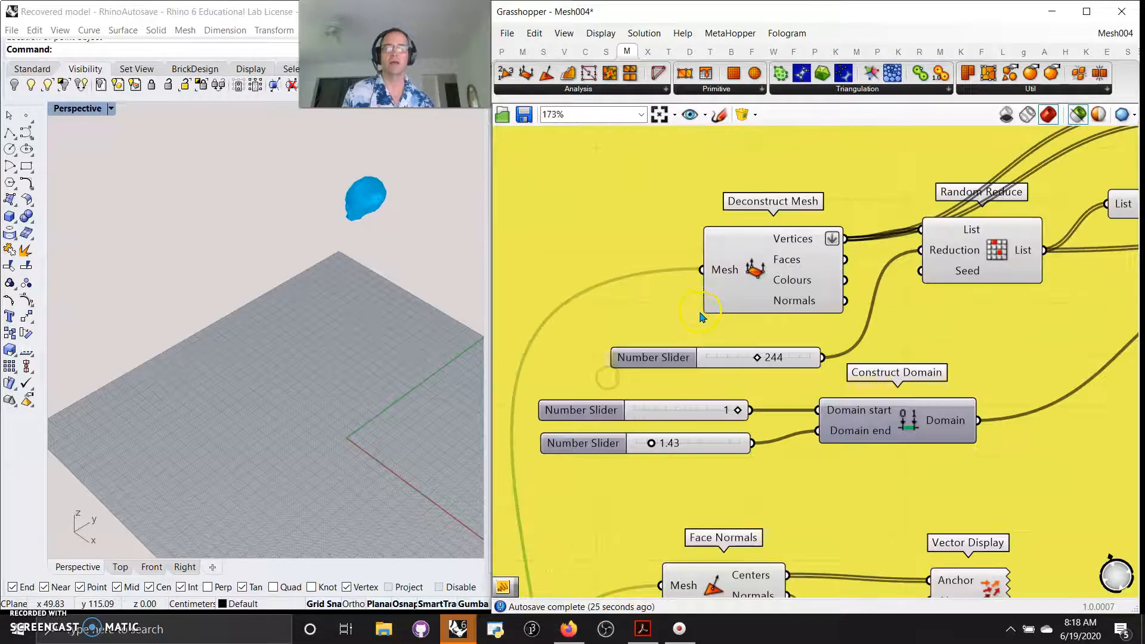
{"action": "right_click_drag", "start_coordinate": [963, 325], "coordinate": [849, 295]}
{"action": "right_click_drag", "start_coordinate": [933, 319], "coordinate": [786, 396]}
{"action": "right_click_drag", "start_coordinate": [976, 406], "coordinate": [773, 527]}
{"action": "right_click_drag", "start_coordinate": [938, 459], "coordinate": [671, 449]}
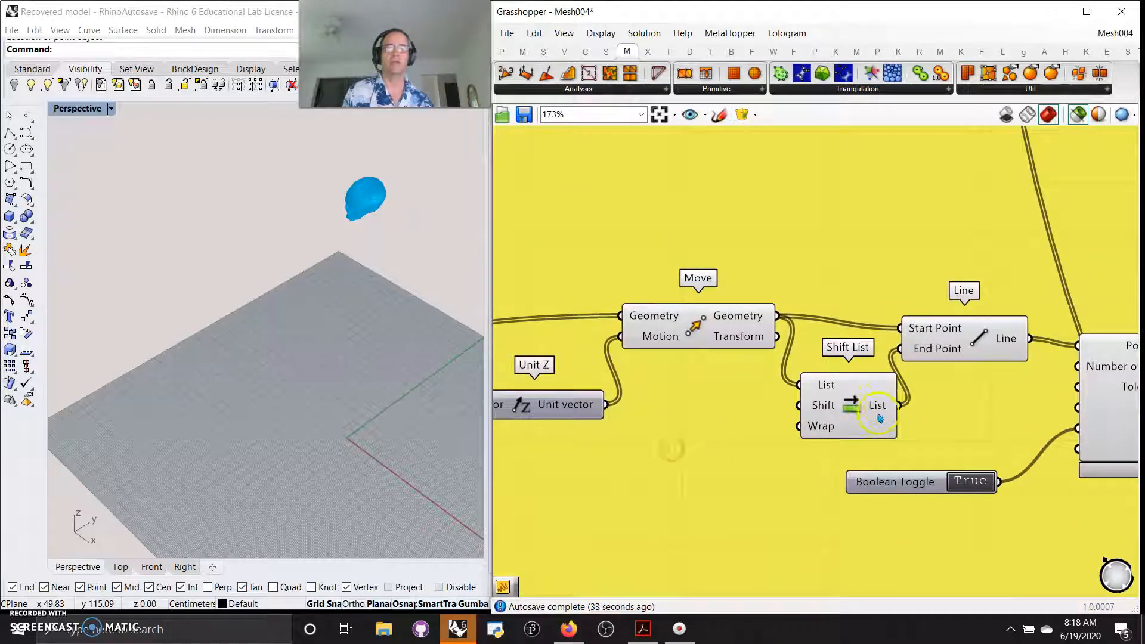
{"action": "scroll", "coordinate": [691, 406], "scroll_direction": "down", "scroll_amount": 4}
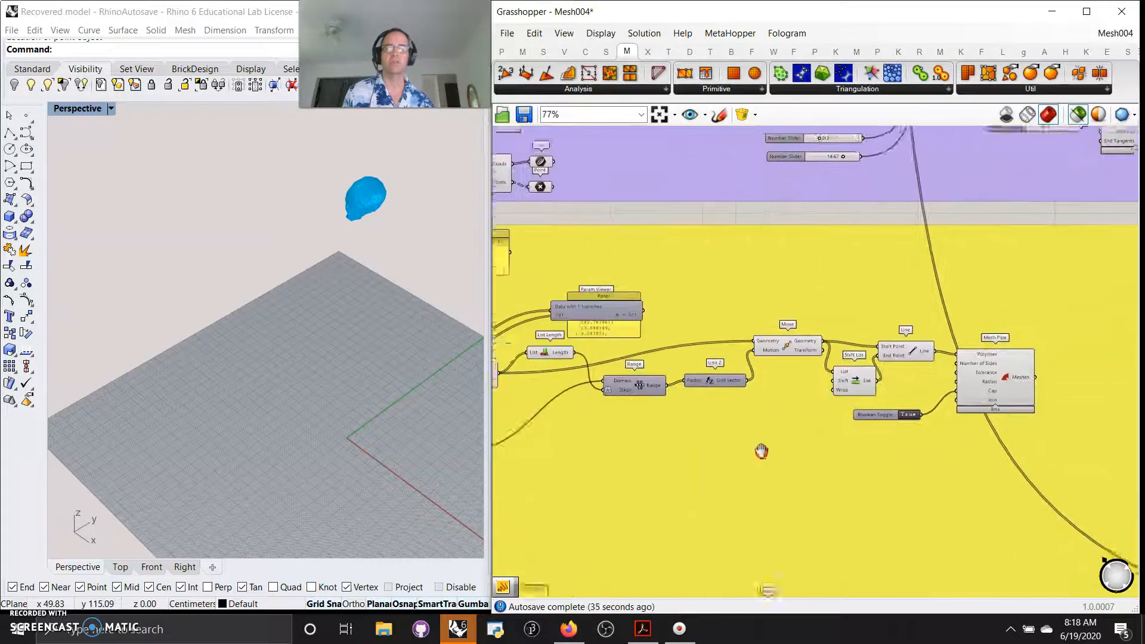
{"action": "left_click", "coordinate": [397, 178]}
{"action": "left_click", "coordinate": [391, 173]}
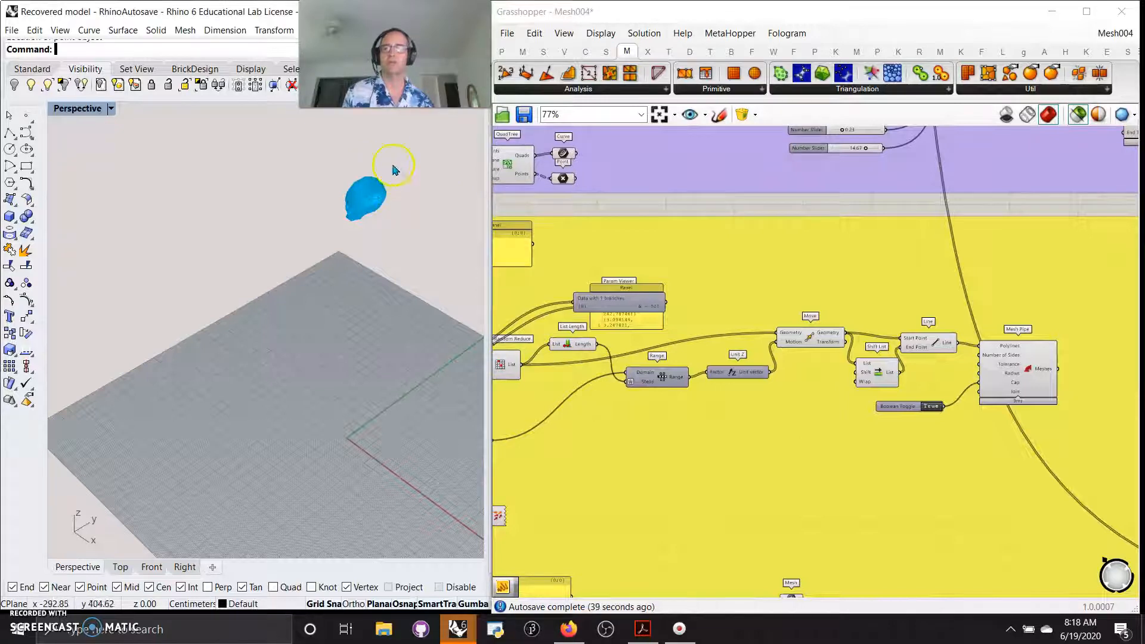
{"action": "mouse_move", "coordinate": [363, 254]}
{"action": "right_mouse_down"}
{"action": "mouse_move", "coordinate": [358, 293]}
{"action": "mouse_move", "coordinate": [379, 254]}
{"action": "right_mouse_up"}
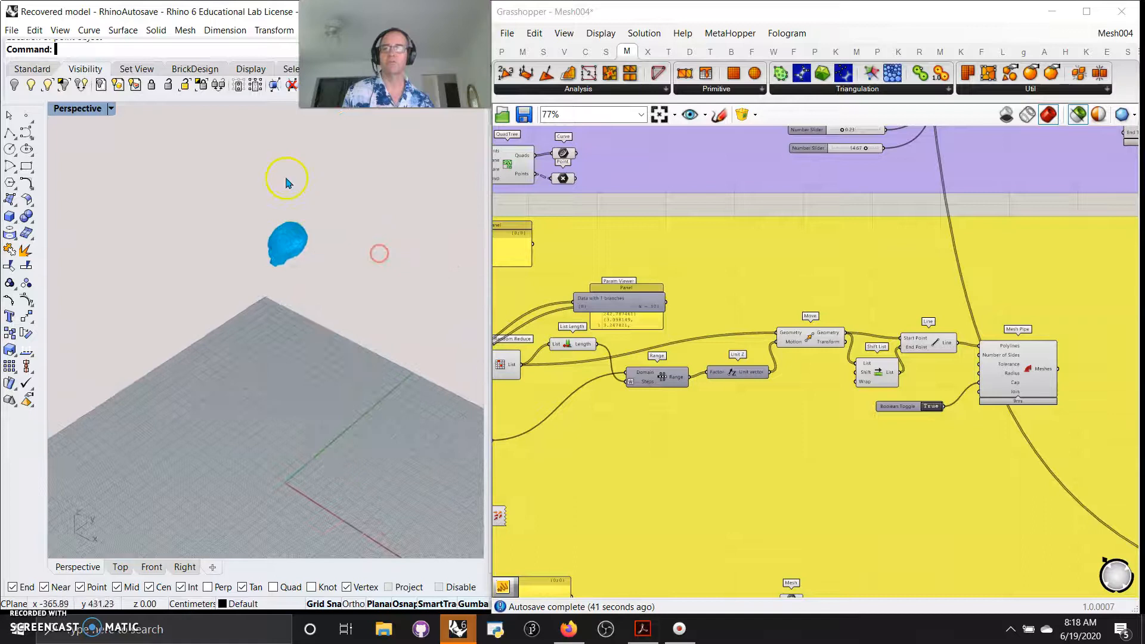
{"action": "left_click", "coordinate": [1028, 369]}
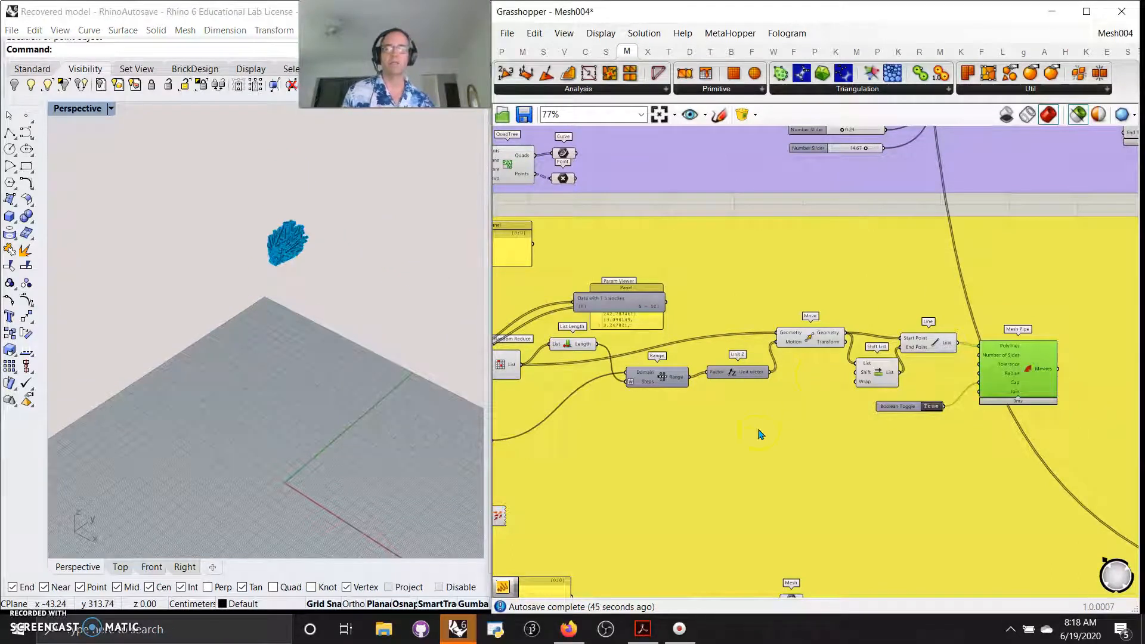
Step: Zoom all viewports to their extents and maximize the Perspective view with a close-up of the piped mesh
{"action": "right_click", "coordinate": [261, 289]}
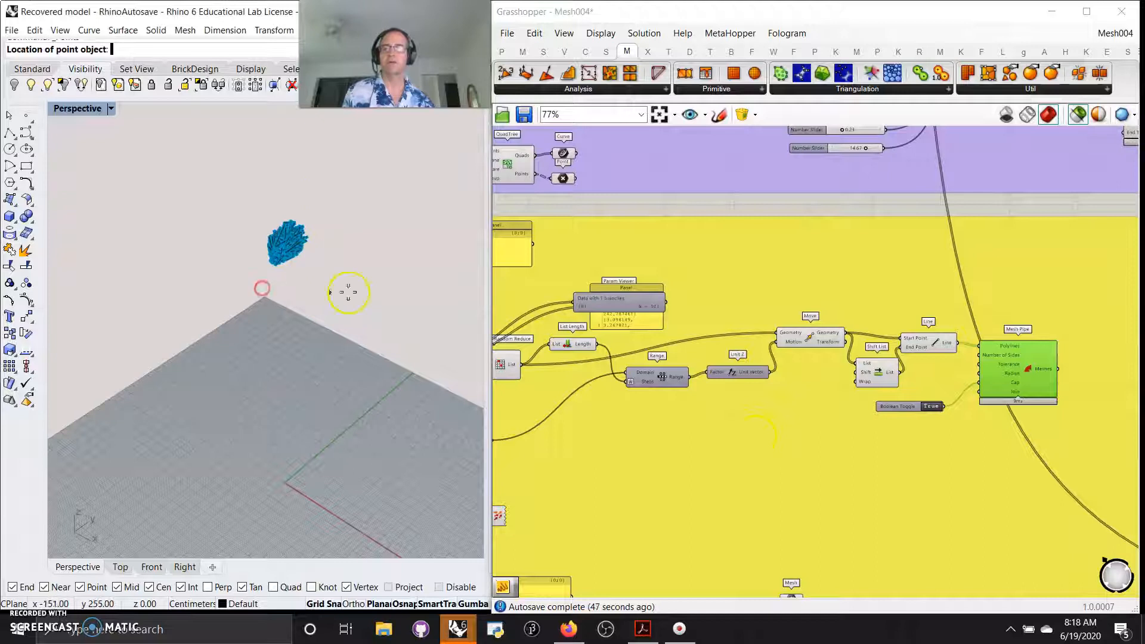
{"action": "right_click", "coordinate": [314, 335]}
{"action": "mouse_move", "coordinate": [241, 326]}
{"action": "right_mouse_down"}
{"action": "mouse_move", "coordinate": [294, 341]}
{"action": "mouse_move", "coordinate": [238, 324]}
{"action": "right_mouse_up"}
{"action": "left_click", "coordinate": [95, 152]}
{"action": "double_click", "coordinate": [78, 110]}
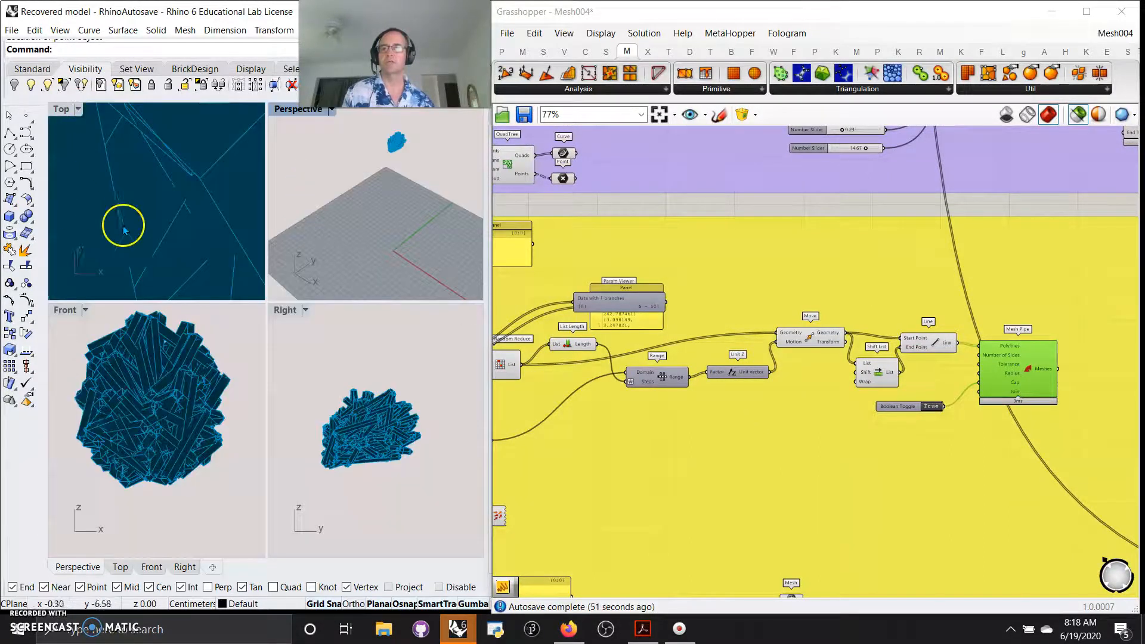
{"action": "left_click", "coordinate": [40, 68]}
{"action": "right_click", "coordinate": [232, 85]}
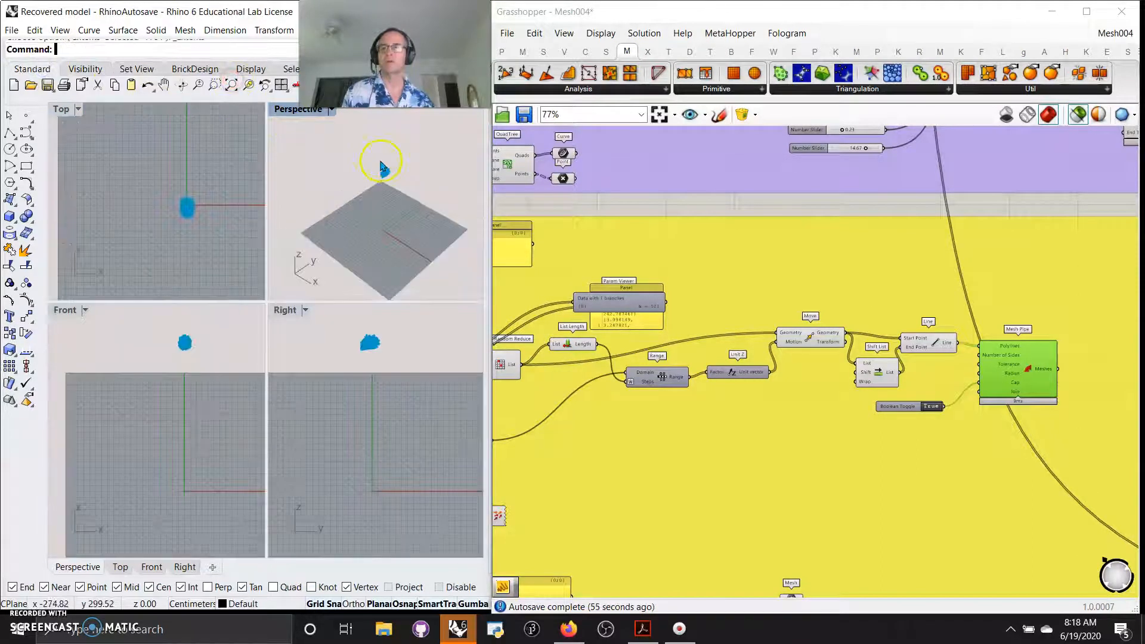
{"action": "scroll", "coordinate": [386, 168], "scroll_direction": "up", "scroll_amount": 5}
{"action": "double_click", "coordinate": [283, 112]}
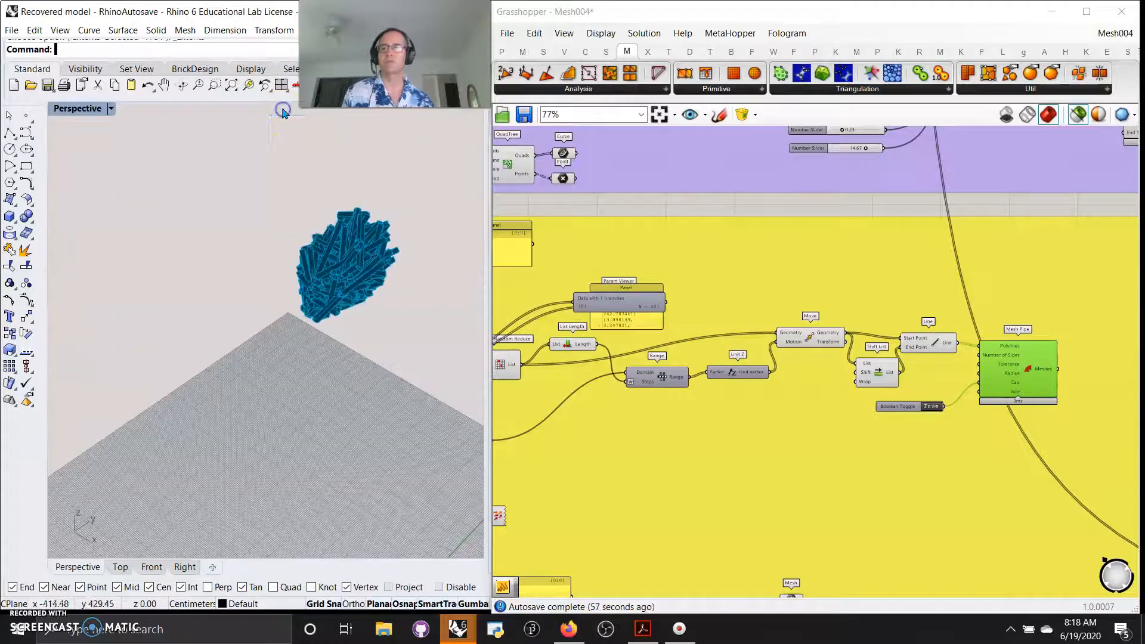
{"action": "scroll", "coordinate": [419, 256], "scroll_direction": "up", "scroll_amount": 5}
Step: Preview the Deconstruct Mesh vertices and the Random Reduce points, and set the reduction slider to 230
{"action": "right_click_drag", "start_coordinate": [689, 411], "coordinate": [937, 390]}
{"action": "scroll", "coordinate": [862, 396], "scroll_direction": "down", "scroll_amount": 1}
{"action": "right_click_drag", "start_coordinate": [845, 427], "coordinate": [837, 388]}
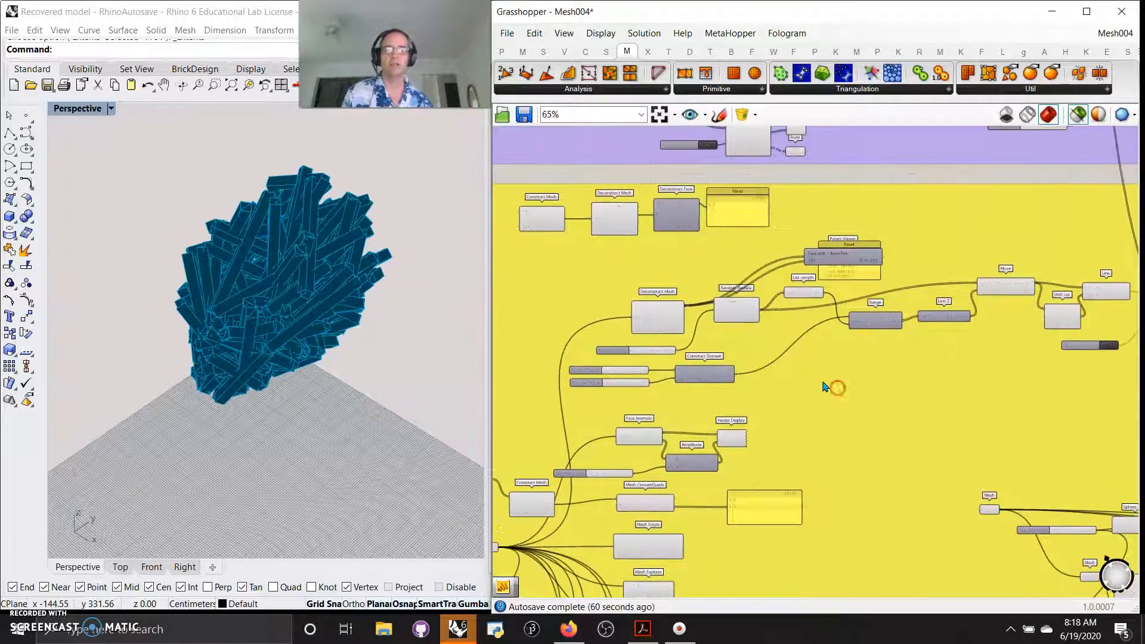
{"action": "scroll", "coordinate": [824, 386], "scroll_direction": "up", "scroll_amount": 1}
{"action": "right_click_drag", "start_coordinate": [745, 396], "coordinate": [948, 338]}
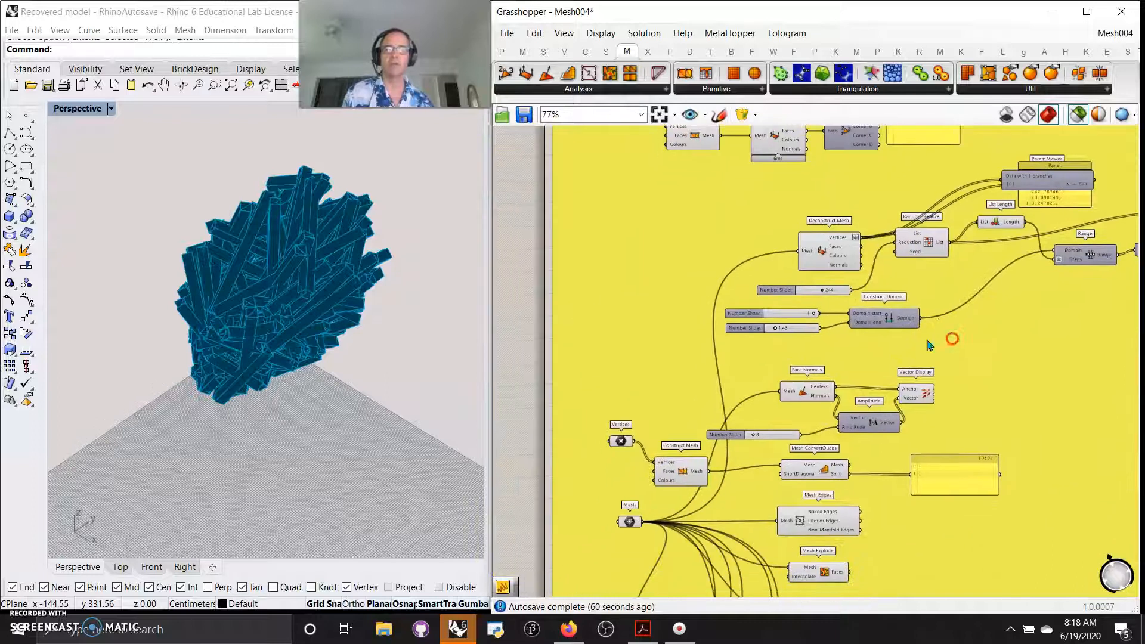
{"action": "scroll", "coordinate": [821, 292], "scroll_direction": "up", "scroll_amount": 2}
{"action": "right_click_drag", "start_coordinate": [991, 287], "coordinate": [869, 329]}
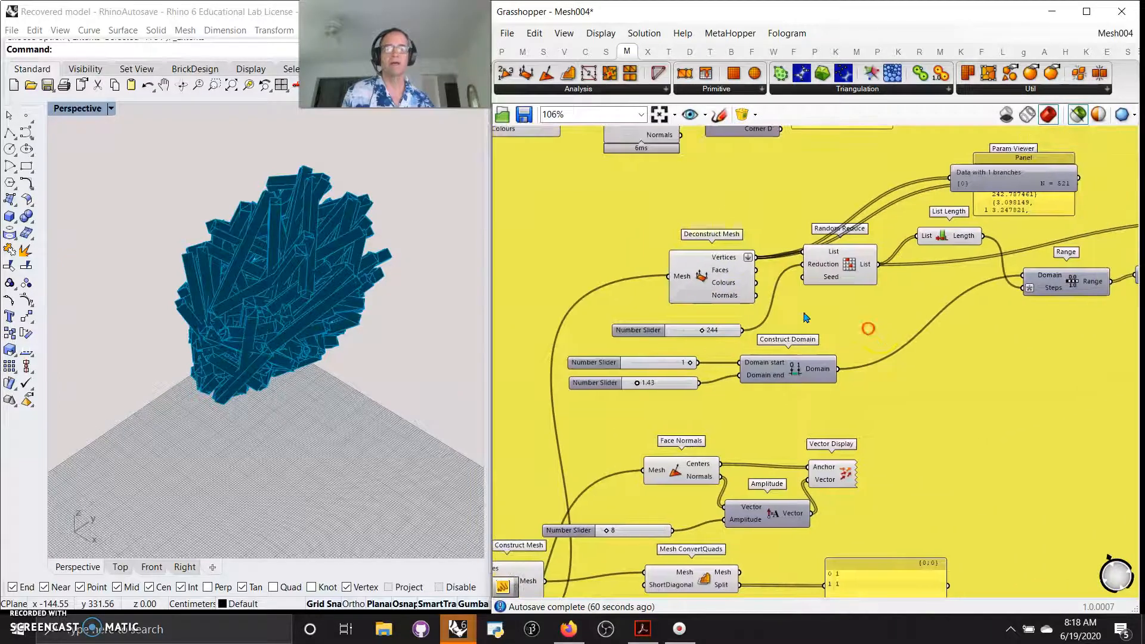
{"action": "left_click", "coordinate": [721, 279]}
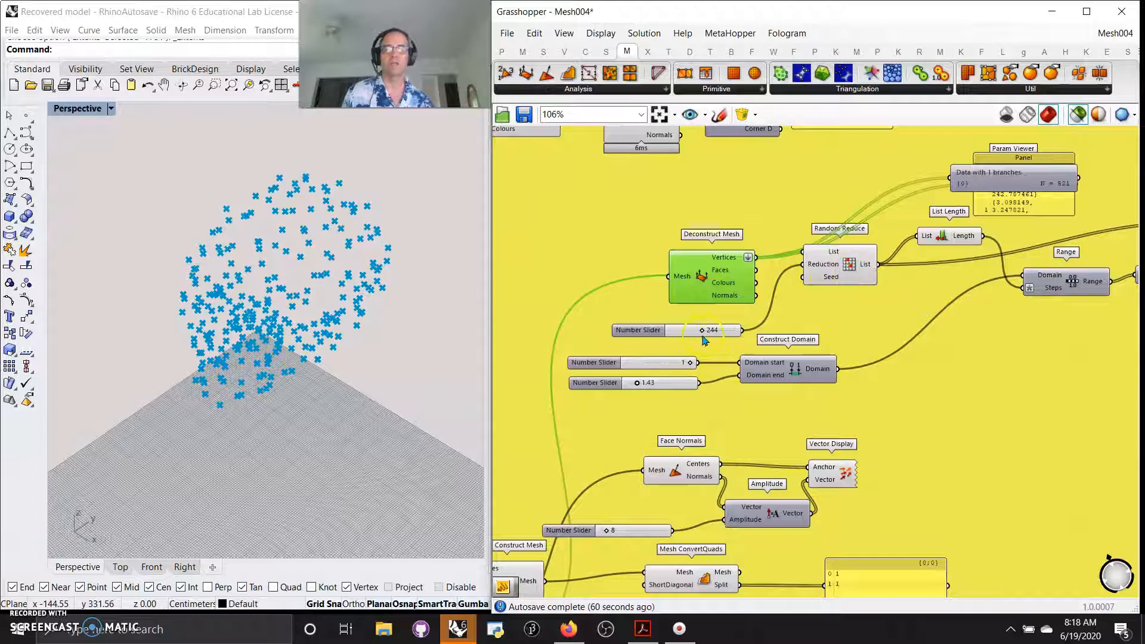
{"action": "mouse_move", "coordinate": [702, 334]}
{"action": "left_mouse_down"}
{"action": "mouse_move", "coordinate": [713, 334]}
{"action": "mouse_move", "coordinate": [693, 335]}
{"action": "left_mouse_up"}
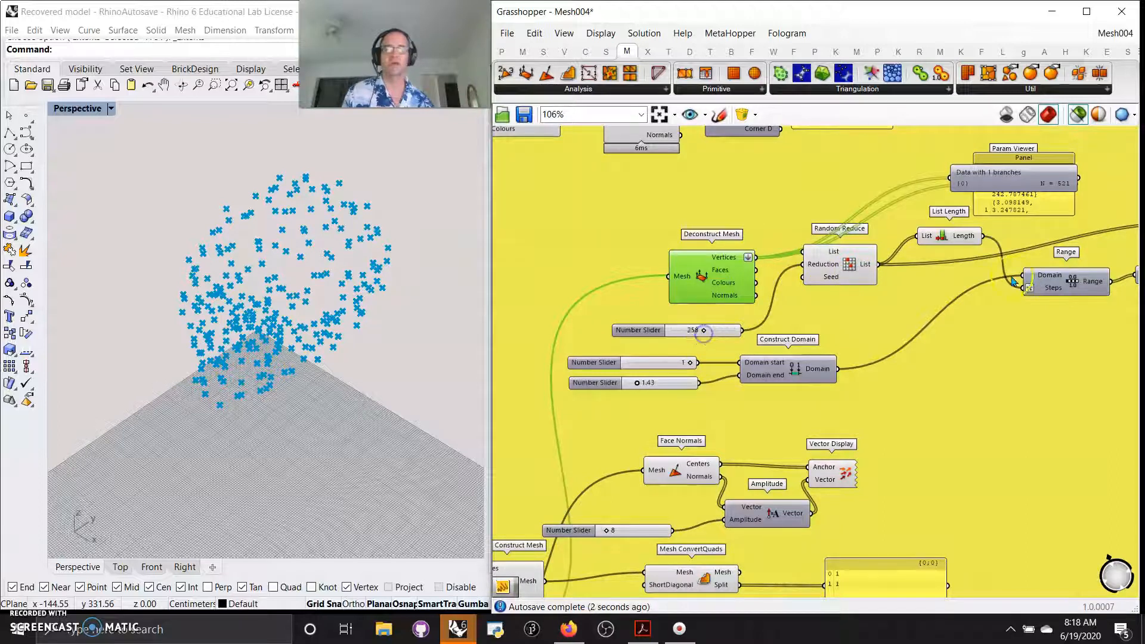
{"action": "left_click", "coordinate": [865, 266]}
{"action": "mouse_move", "coordinate": [701, 335]}
{"action": "left_mouse_down"}
{"action": "mouse_move", "coordinate": [724, 332]}
{"action": "mouse_move", "coordinate": [701, 333]}
{"action": "left_mouse_up"}
Step: Preview the Mesh Pipe geometry and set the Random Reduce reduction slider to 338
{"action": "right_click_drag", "start_coordinate": [997, 356], "coordinate": [753, 376]}
{"action": "right_click_drag", "start_coordinate": [1063, 404], "coordinate": [797, 421]}
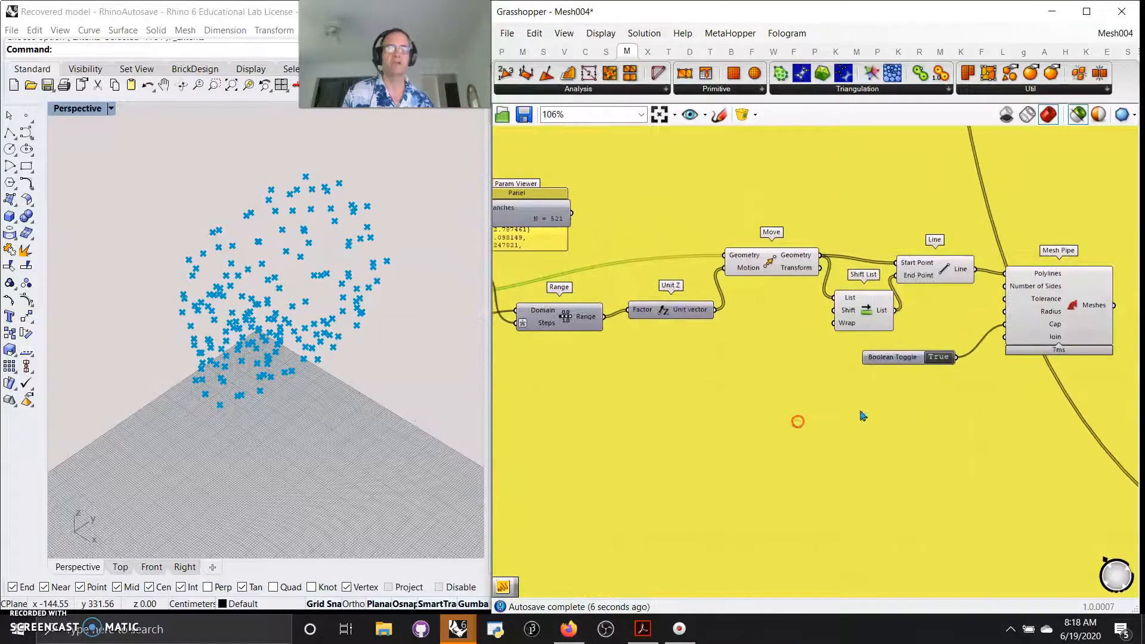
{"action": "right_click_drag", "start_coordinate": [961, 421], "coordinate": [879, 416]}
{"action": "left_click", "coordinate": [977, 348]}
{"action": "right_click_drag", "start_coordinate": [639, 473], "coordinate": [962, 454]}
{"action": "right_click_drag", "start_coordinate": [681, 435], "coordinate": [888, 457]}
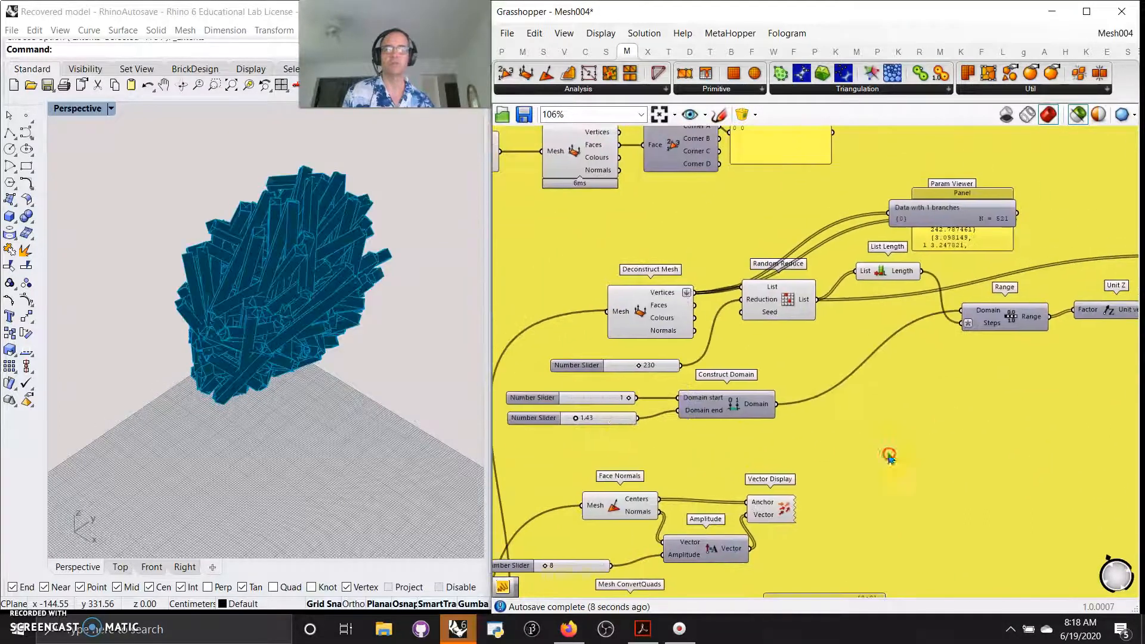
{"action": "mouse_move", "coordinate": [642, 368]}
{"action": "left_mouse_down"}
{"action": "mouse_move", "coordinate": [620, 368]}
{"action": "mouse_move", "coordinate": [679, 372]}
{"action": "mouse_move", "coordinate": [653, 376]}
{"action": "mouse_move", "coordinate": [678, 381]}
{"action": "mouse_move", "coordinate": [653, 376]}
{"action": "left_mouse_up"}
Step: Preview the Face Normals centre points and examine the Mesh ConvertQuads and Mesh Edges components
{"action": "right_click_drag", "start_coordinate": [681, 460], "coordinate": [770, 302]}
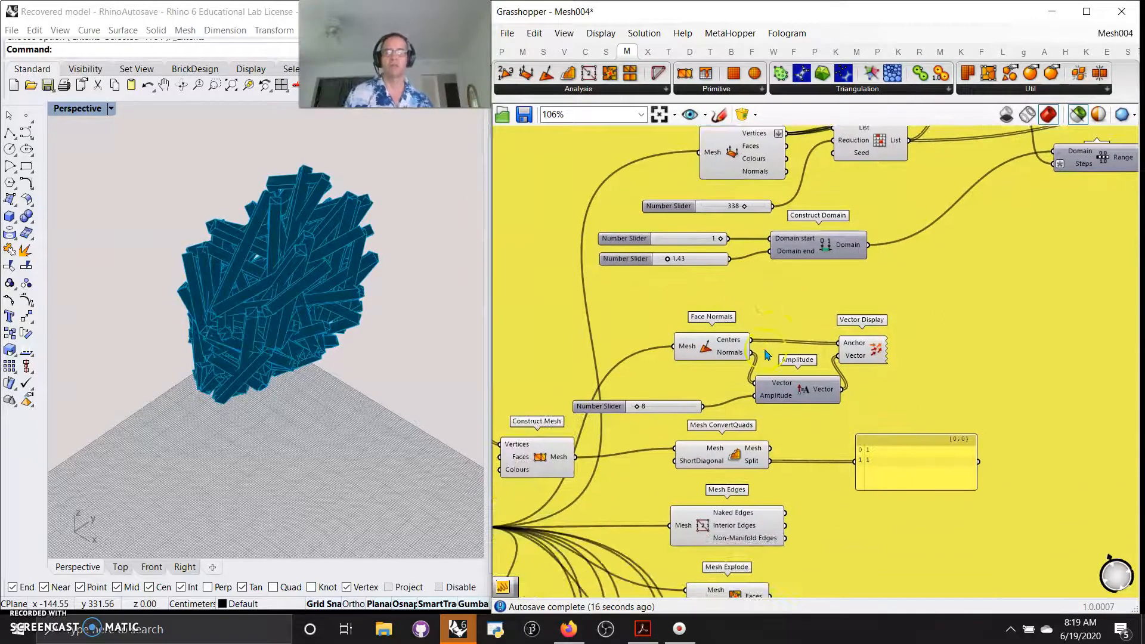
{"action": "scroll", "coordinate": [650, 454], "scroll_direction": "down", "scroll_amount": 2}
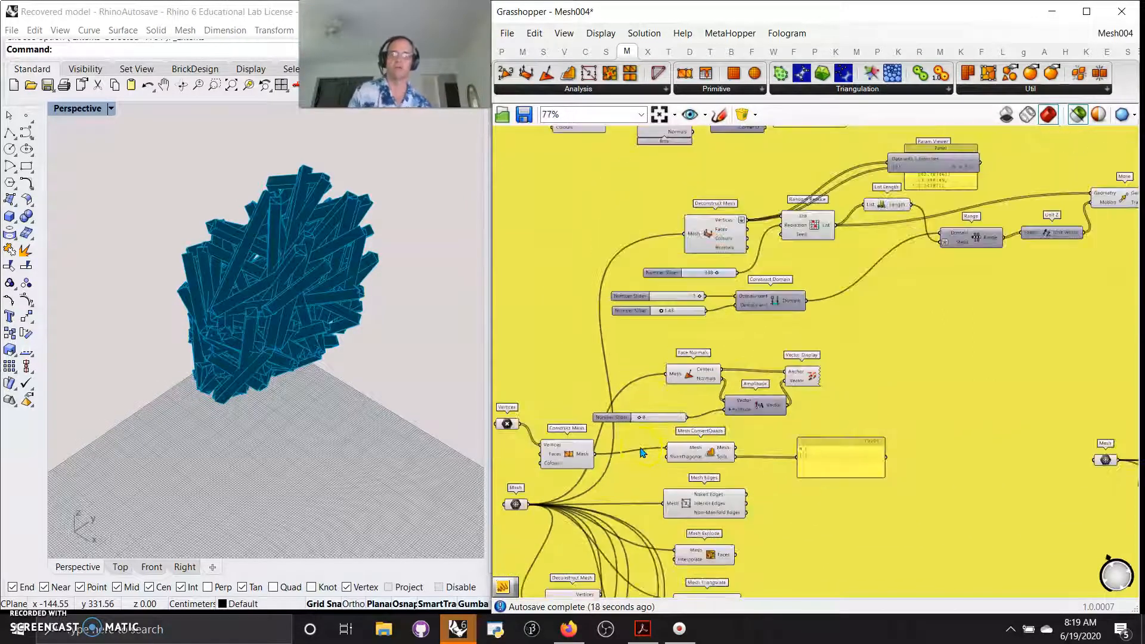
{"action": "right_click_drag", "start_coordinate": [650, 454], "coordinate": [674, 379]}
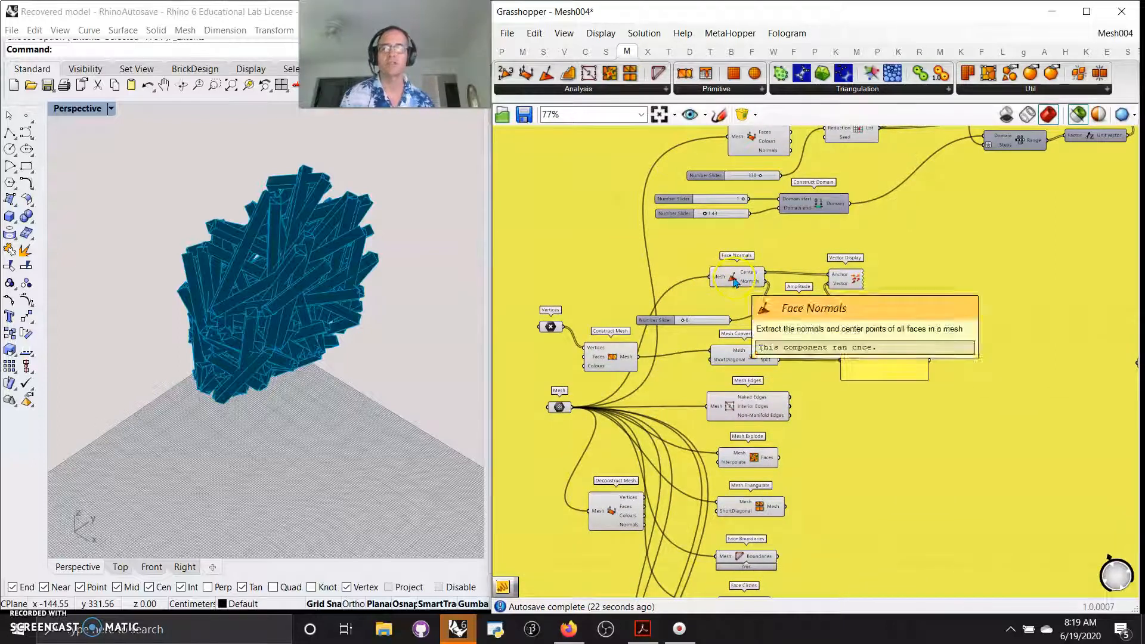
{"action": "left_click", "coordinate": [735, 282]}
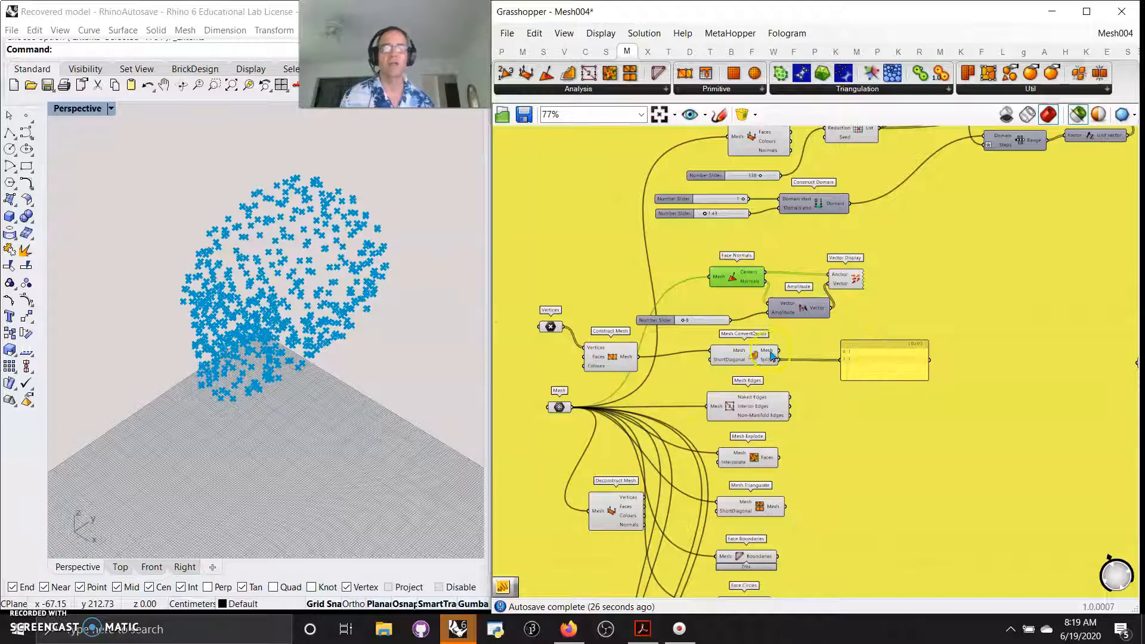
{"action": "scroll", "coordinate": [770, 355], "scroll_direction": "up", "scroll_amount": 3}
{"action": "right_click_drag", "start_coordinate": [617, 426], "coordinate": [722, 308]}
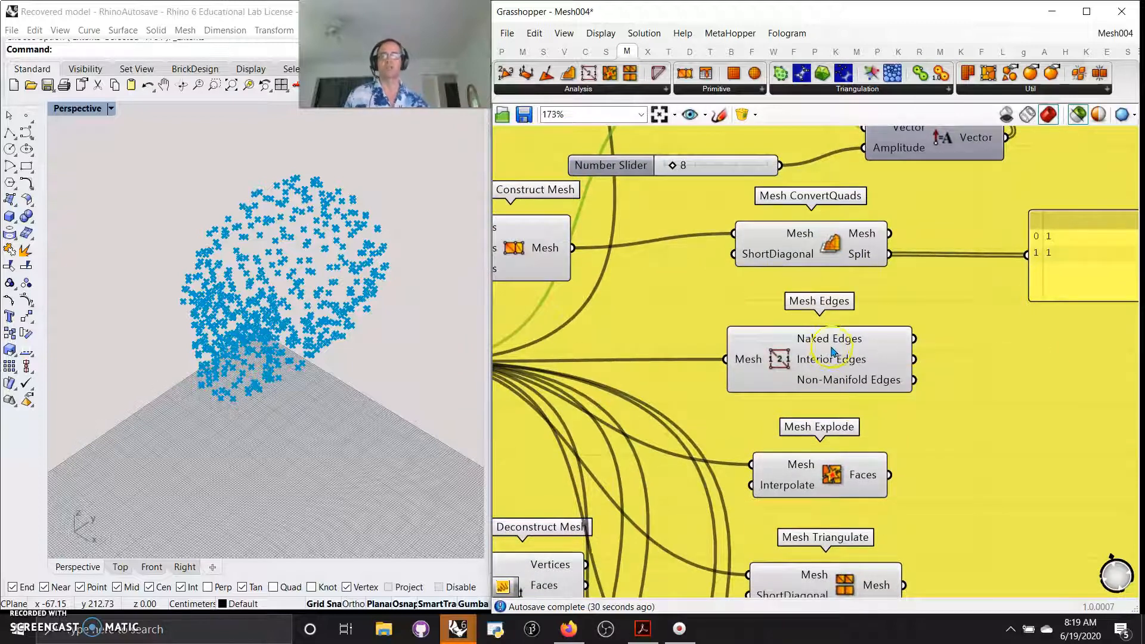
Step: Start the ShowEdges command in Rhino and leave it without selecting any object
{"action": "left_click", "coordinate": [315, 129]}
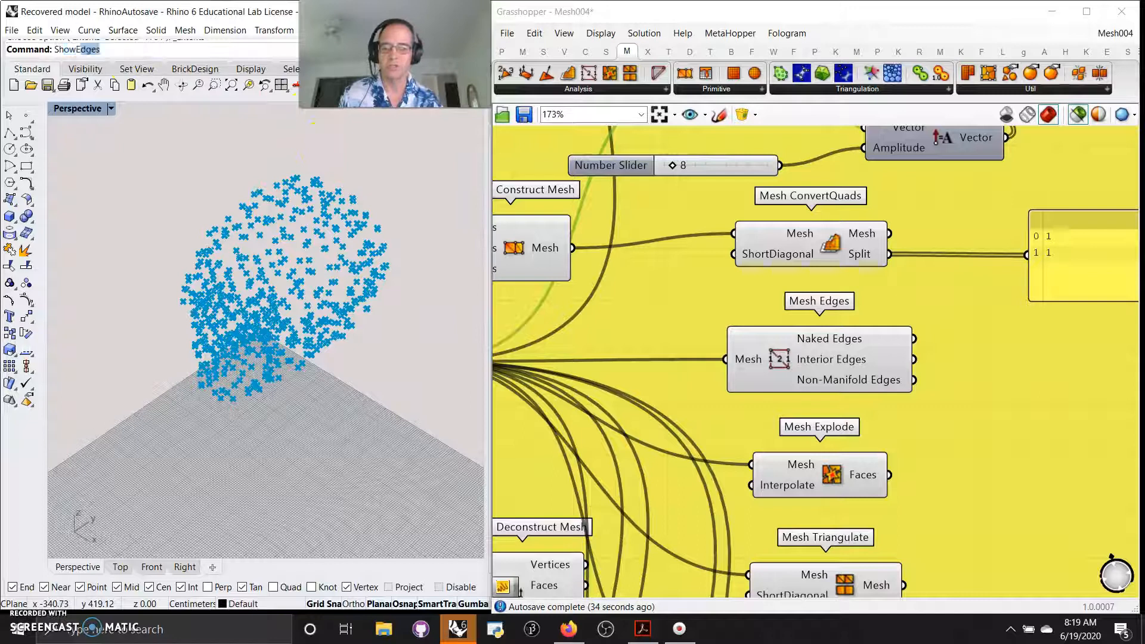
{"action": "key", "text": "Return"}
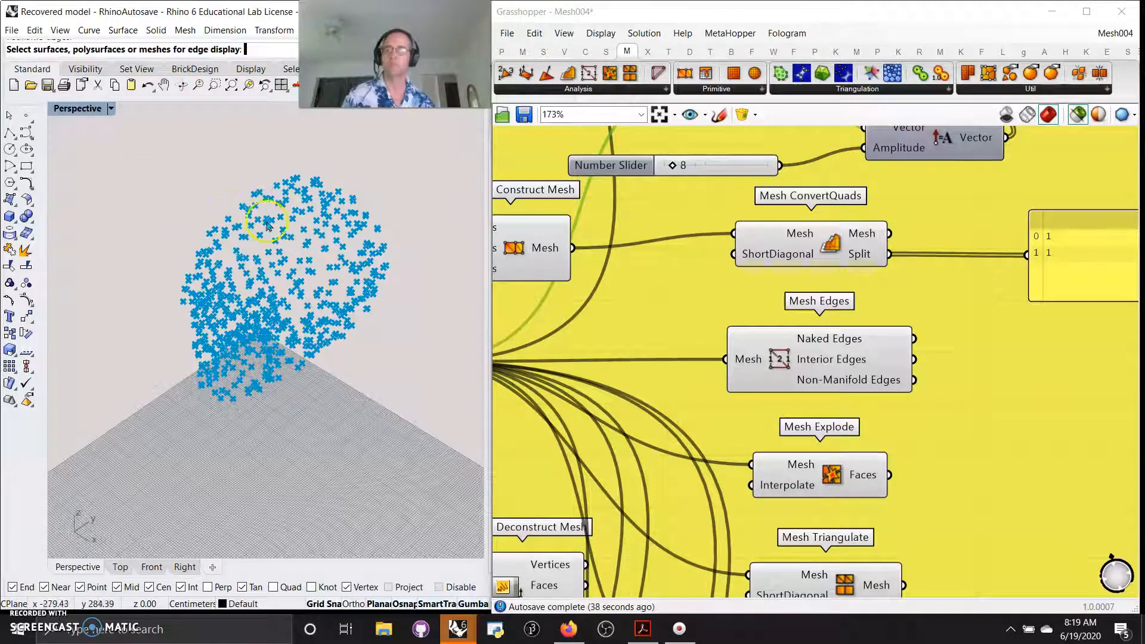
{"action": "key", "text": "Return"}
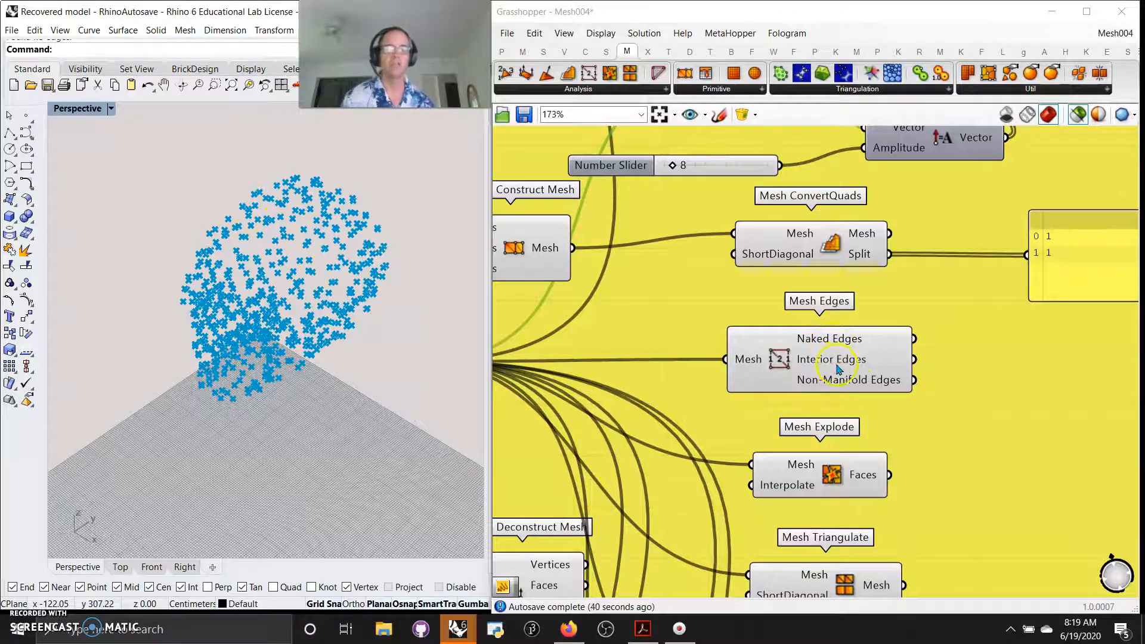
Step: Preview the referenced skull mesh held by the Mesh parameter
{"action": "scroll", "coordinate": [912, 426], "scroll_direction": "down", "scroll_amount": 6}
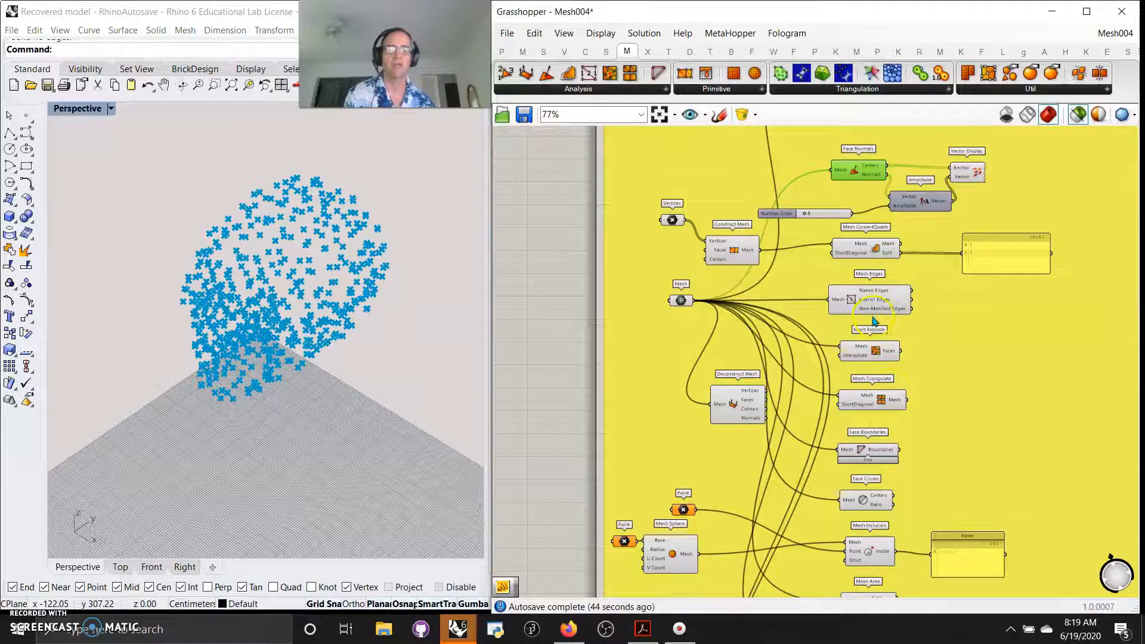
{"action": "scroll", "coordinate": [874, 398], "scroll_direction": "up", "scroll_amount": 2}
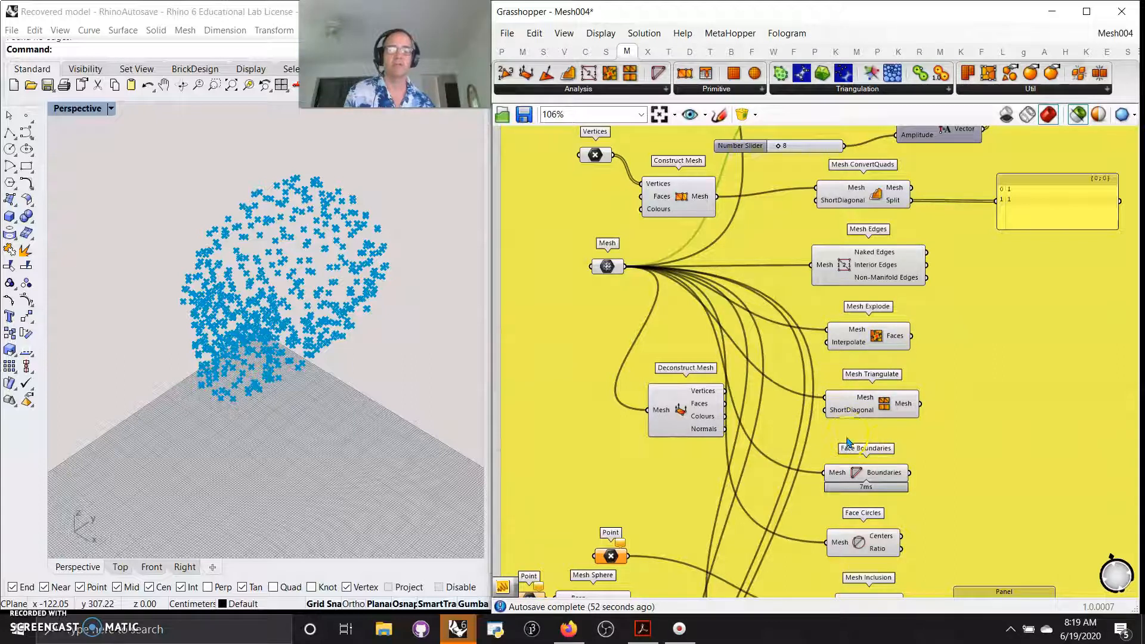
{"action": "left_click", "coordinate": [613, 268]}
{"action": "right_click_drag", "start_coordinate": [785, 490], "coordinate": [727, 382]}
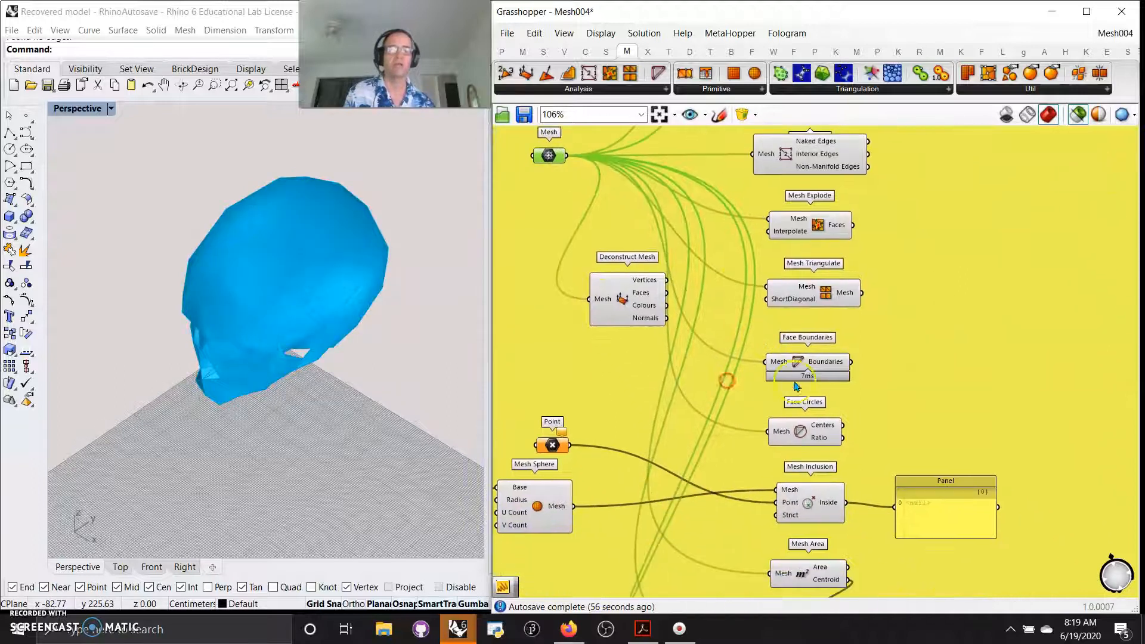
Step: Preview the Face Boundaries output and the Face Circles output of the skull mesh
{"action": "scroll", "coordinate": [803, 376], "scroll_direction": "up", "scroll_amount": 1}
{"action": "scroll", "coordinate": [803, 376], "scroll_direction": "up", "scroll_amount": 1}
{"action": "left_click", "coordinate": [796, 354]}
{"action": "right_click_drag", "start_coordinate": [707, 466], "coordinate": [713, 383]}
{"action": "left_click", "coordinate": [796, 367]}
{"action": "right_click_drag", "start_coordinate": [651, 476], "coordinate": [772, 441]}
{"action": "scroll", "coordinate": [775, 411], "scroll_direction": "down", "scroll_amount": 2}
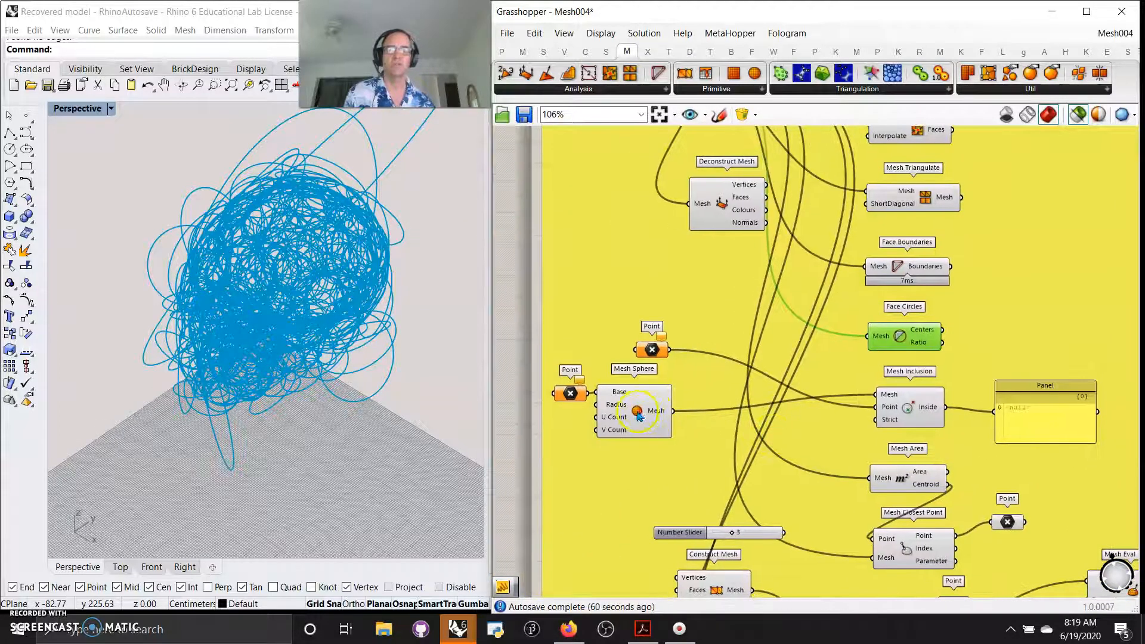
Step: Shift the Mesh Sphere component slightly away from its Point parameter and draw a single point on the Perspective ground plane
{"action": "left_click_drag", "start_coordinate": [639, 415], "coordinate": [671, 416]}
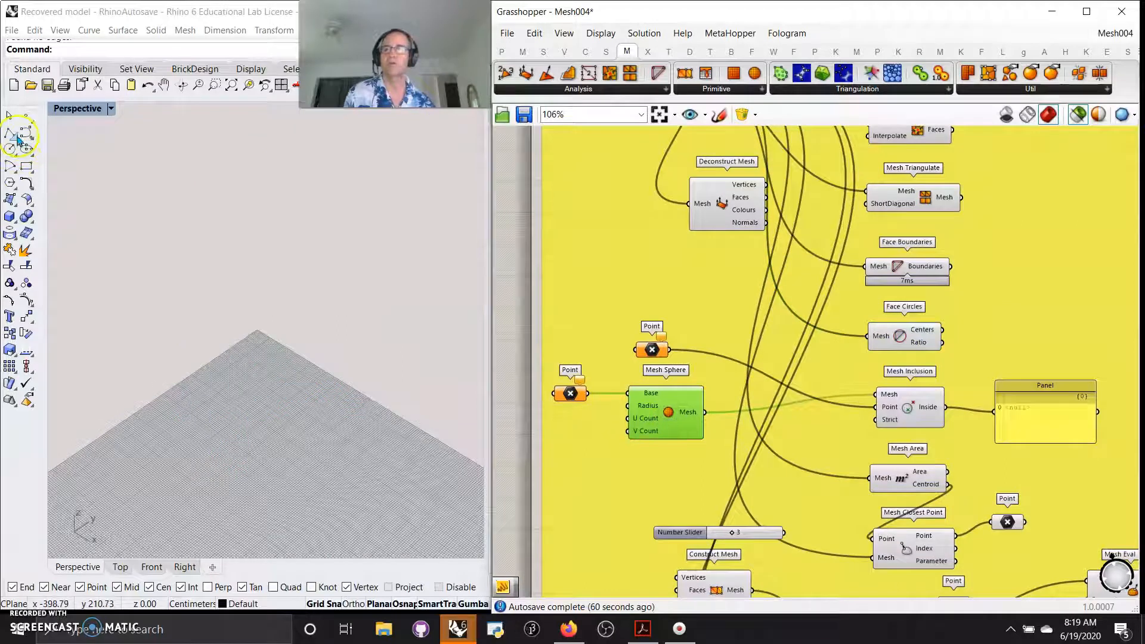
{"action": "left_click", "coordinate": [25, 115]}
{"action": "left_click", "coordinate": [321, 403]}
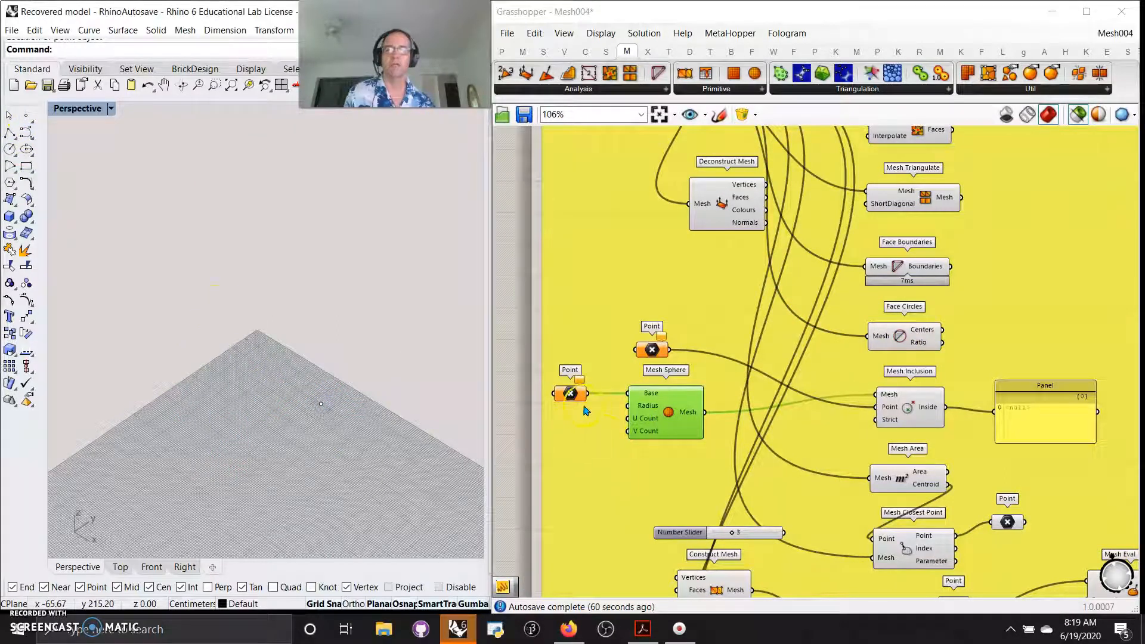
Step: Reference the drawn Rhino point in the Point parameter that feeds the Mesh Sphere's Base input
{"action": "right_click", "coordinate": [571, 393]}
{"action": "left_click", "coordinate": [620, 502]}
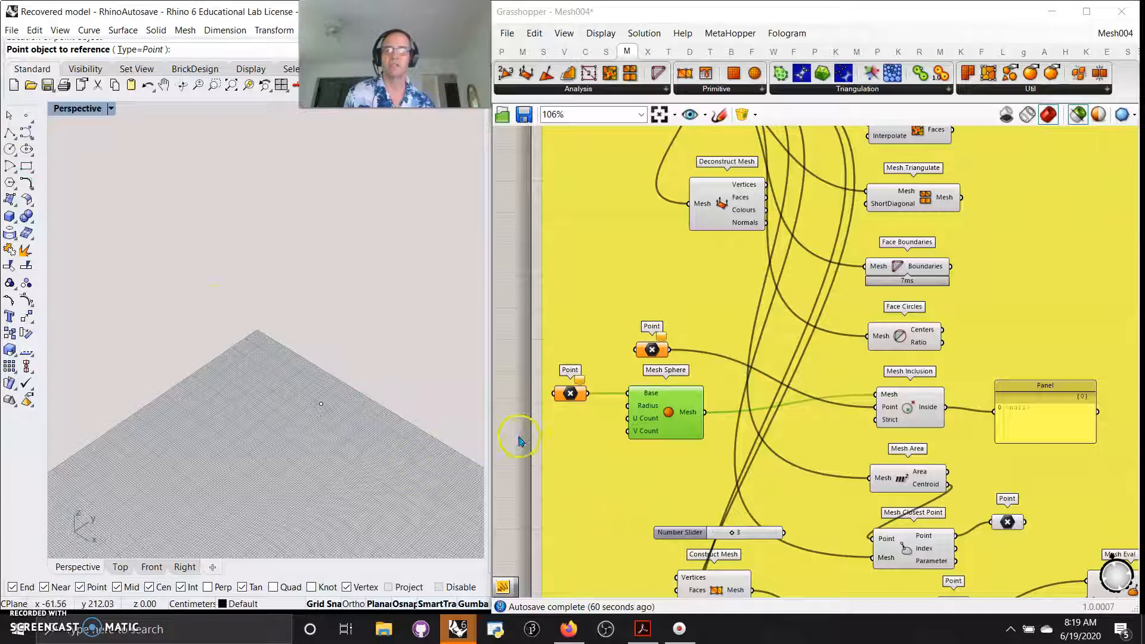
{"action": "left_click", "coordinate": [570, 395]}
{"action": "right_click", "coordinate": [569, 395]}
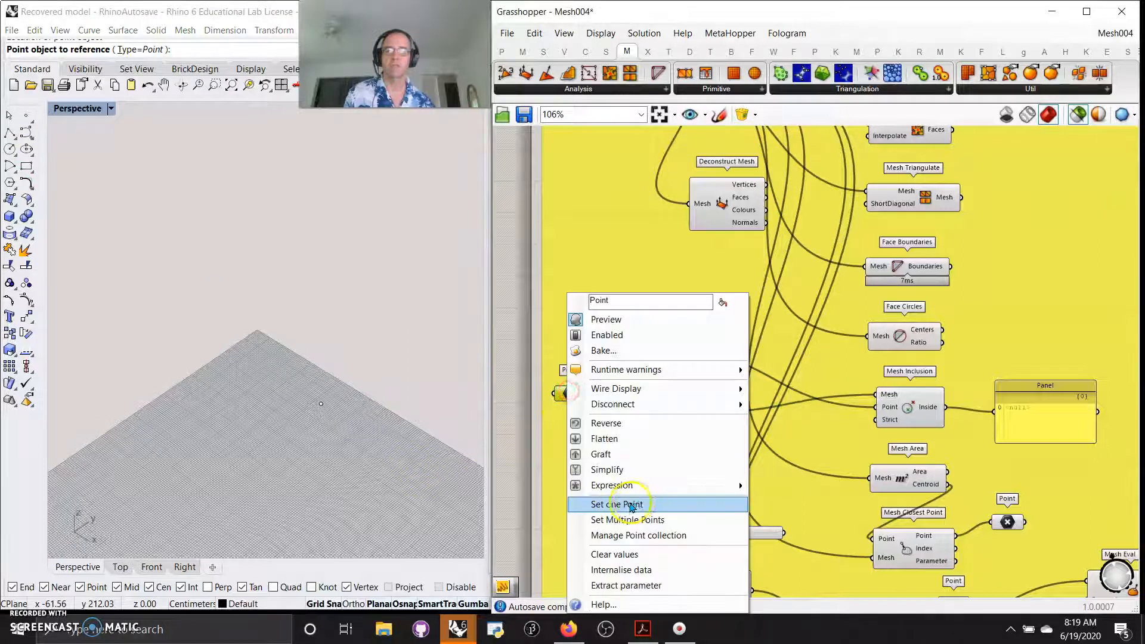
{"action": "left_click", "coordinate": [620, 505]}
{"action": "left_click", "coordinate": [321, 404]}
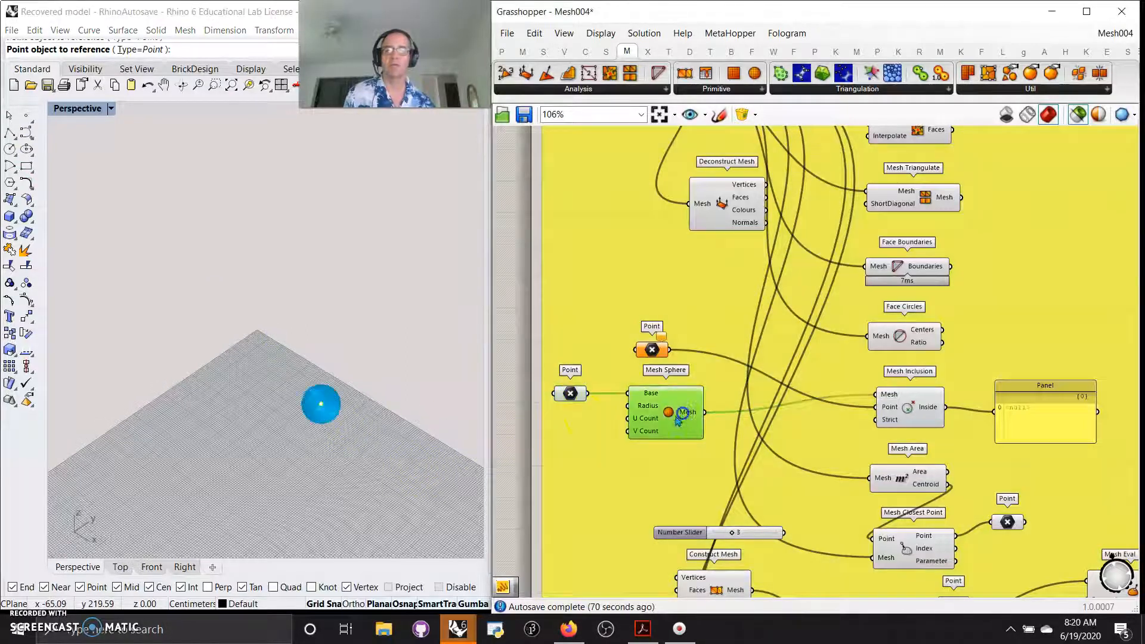
Step: Draw a second point on the ground plane and reference it in the Point parameter feeding Mesh Inclusion
{"action": "left_click", "coordinate": [648, 356]}
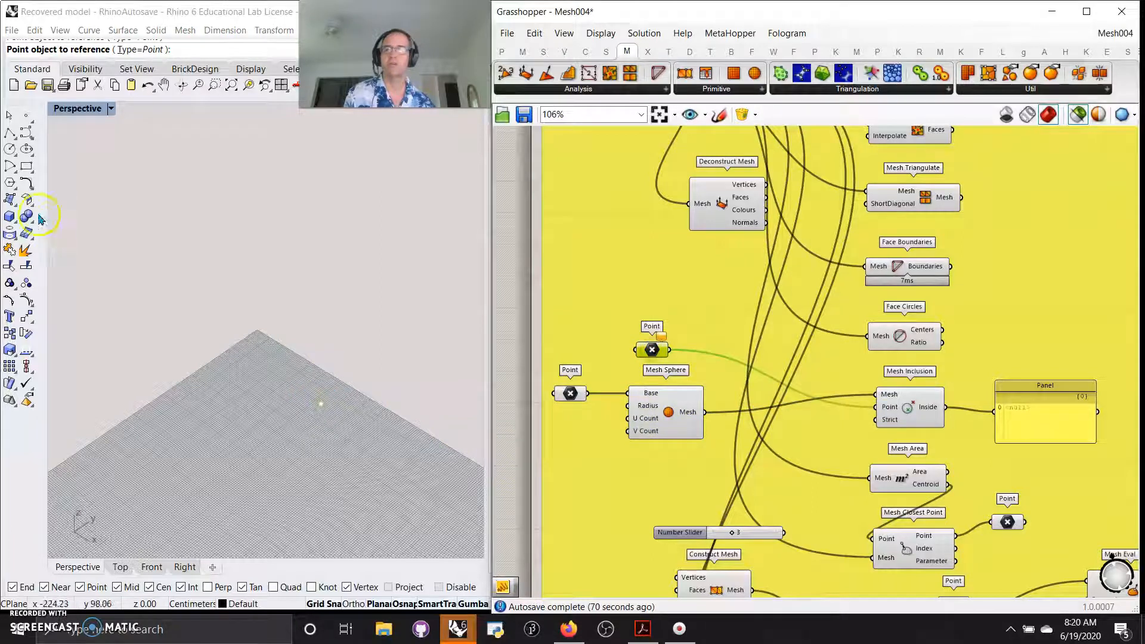
{"action": "left_click", "coordinate": [27, 111]}
{"action": "left_click", "coordinate": [283, 377]}
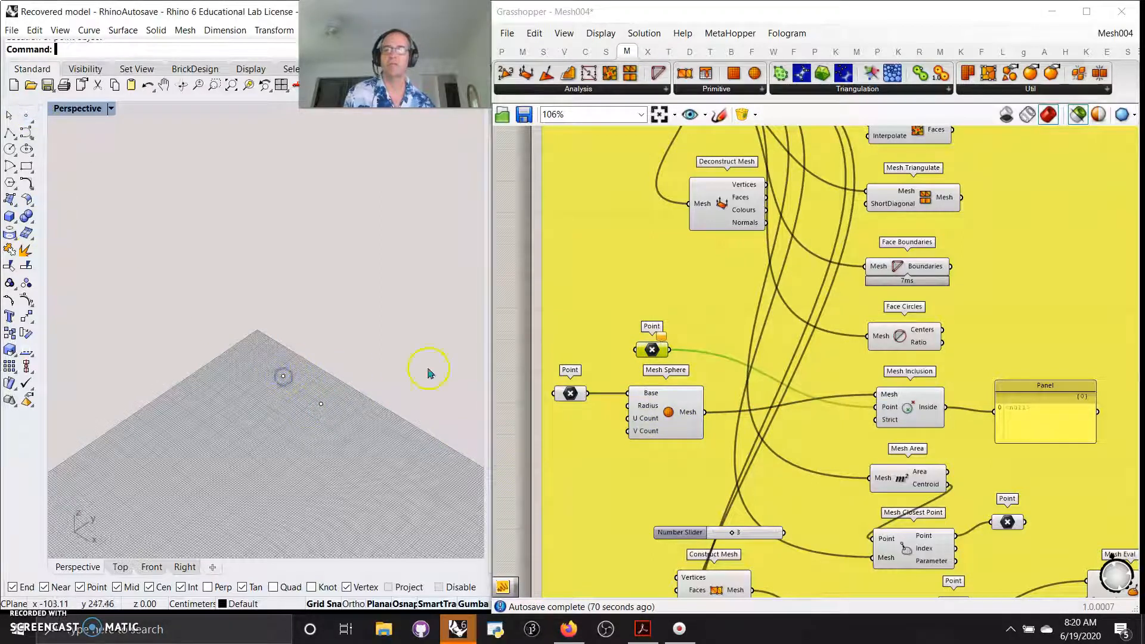
{"action": "left_click", "coordinate": [659, 351]}
{"action": "right_click", "coordinate": [661, 352]}
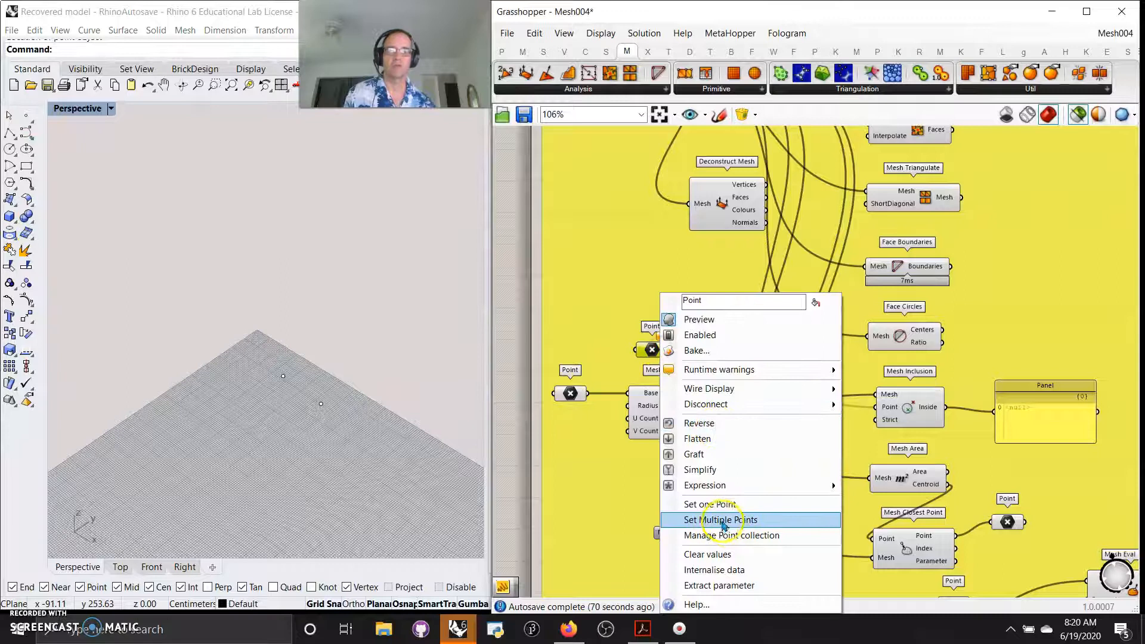
{"action": "left_click", "coordinate": [716, 505]}
{"action": "left_click", "coordinate": [283, 376]}
Step: Preview the Mesh Sphere and move the second Rhino point inside it to test Mesh Inclusion
{"action": "left_click", "coordinate": [283, 376]}
{"action": "left_click", "coordinate": [670, 417]}
{"action": "left_click_drag", "start_coordinate": [323, 393], "coordinate": [360, 415]}
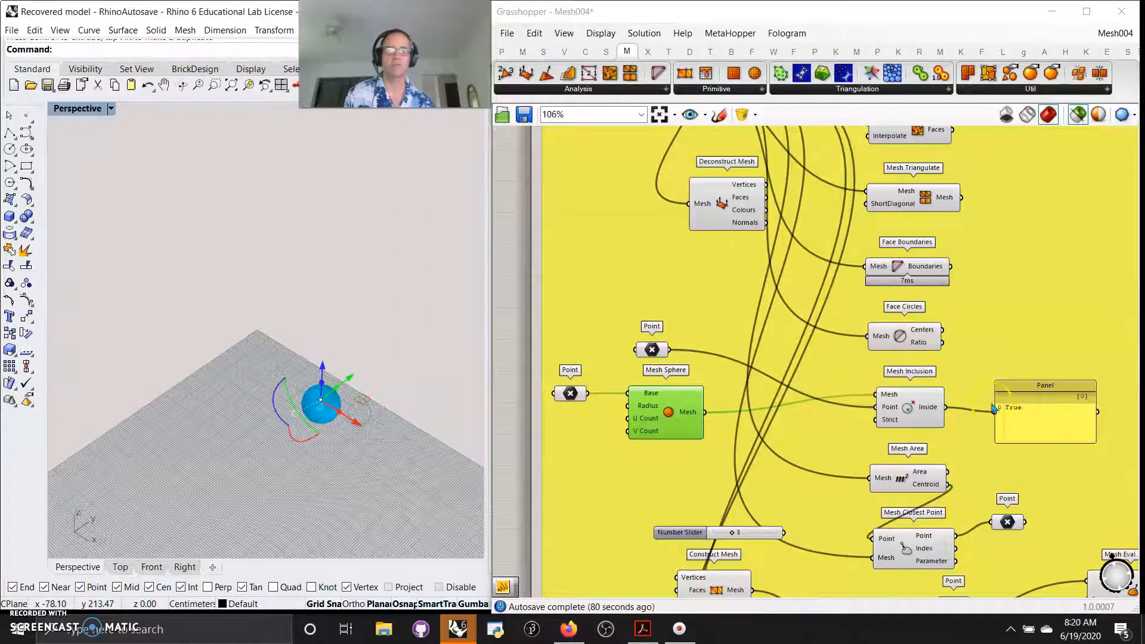
Step: Move the skull Mesh parameter down beside Mesh Area, and preview the area centroid and its closest point on the mesh
{"action": "right_click_drag", "start_coordinate": [781, 486], "coordinate": [720, 224]}
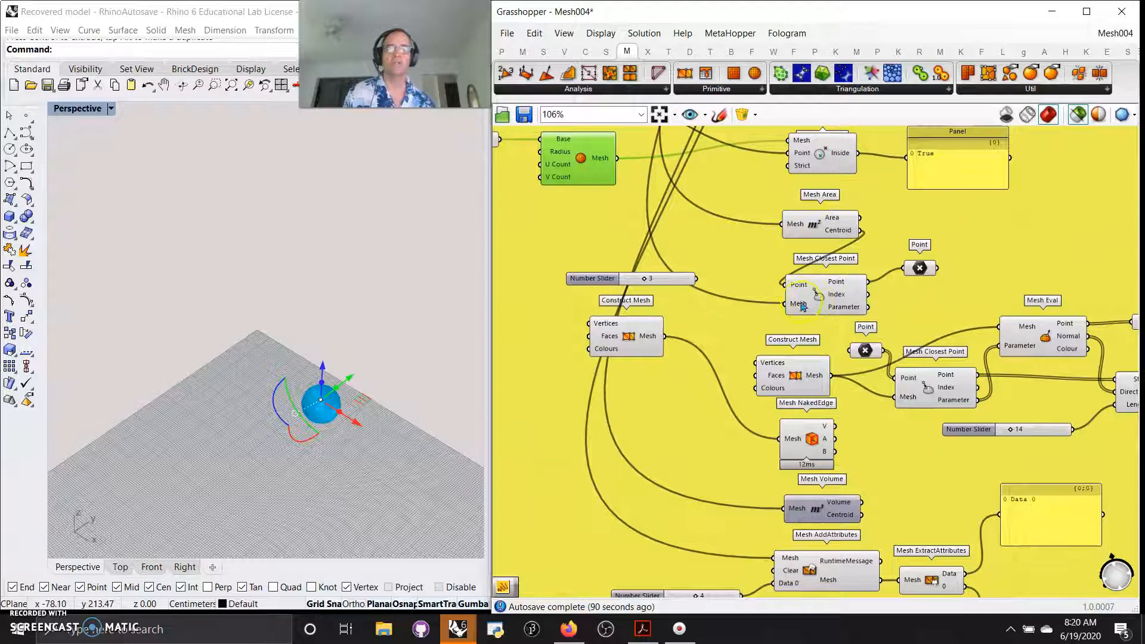
{"action": "right_click_drag", "start_coordinate": [761, 266], "coordinate": [776, 407]}
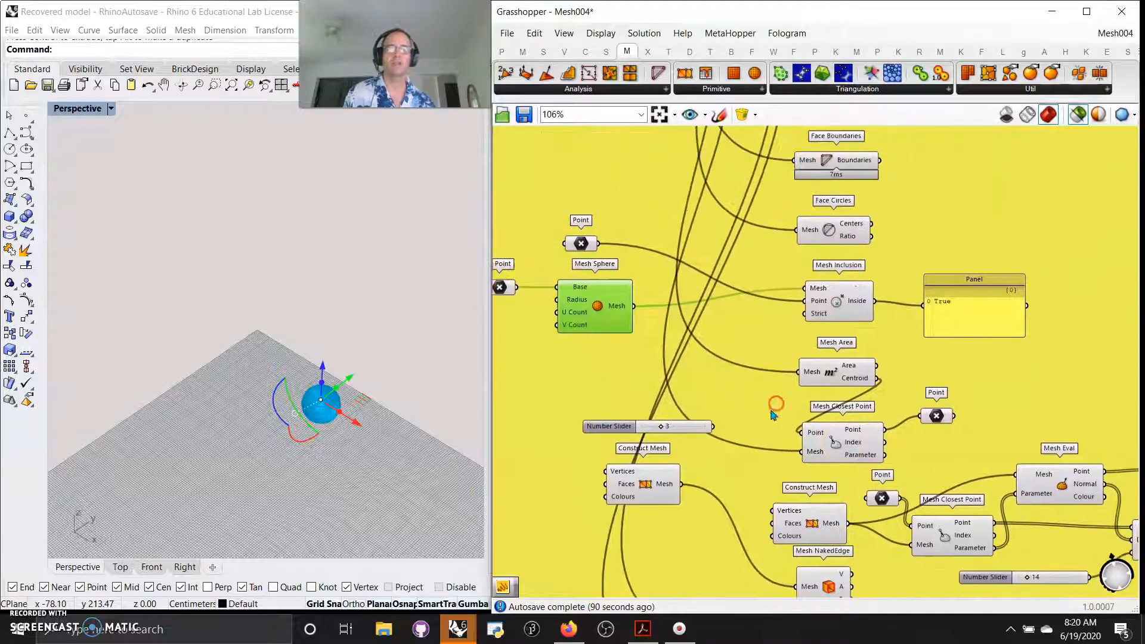
{"action": "scroll", "coordinate": [774, 406], "scroll_direction": "down", "scroll_amount": 3}
{"action": "left_click_drag", "start_coordinate": [657, 137], "coordinate": [648, 384]}
{"action": "scroll", "coordinate": [750, 413], "scroll_direction": "up", "scroll_amount": 5}
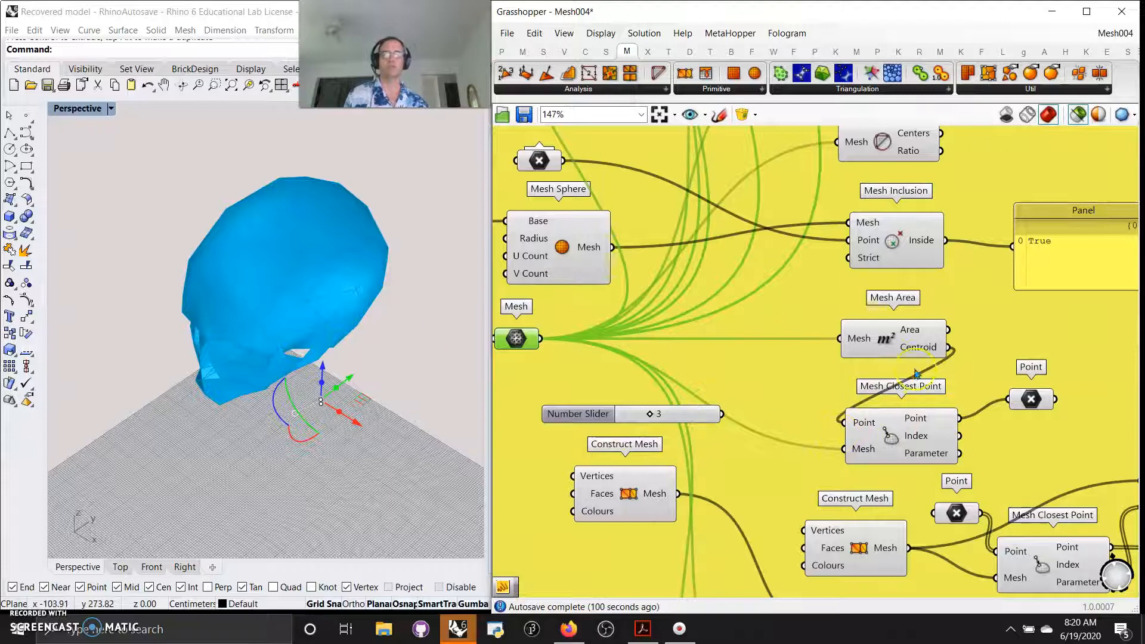
{"action": "left_click", "coordinate": [908, 351]}
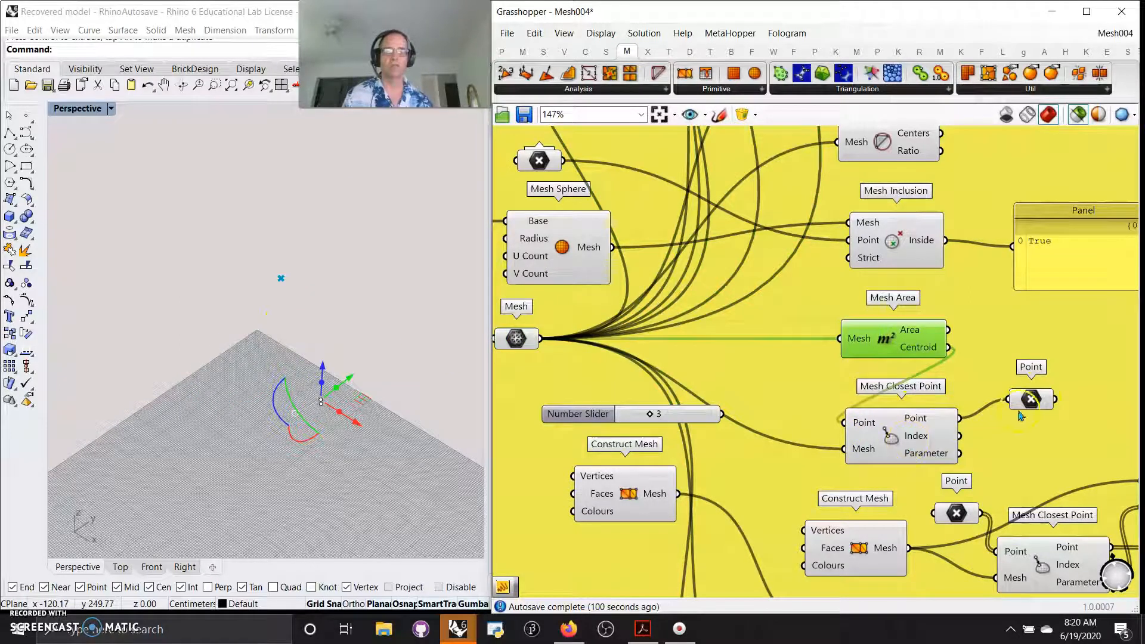
{"action": "left_click", "coordinate": [1038, 403]}
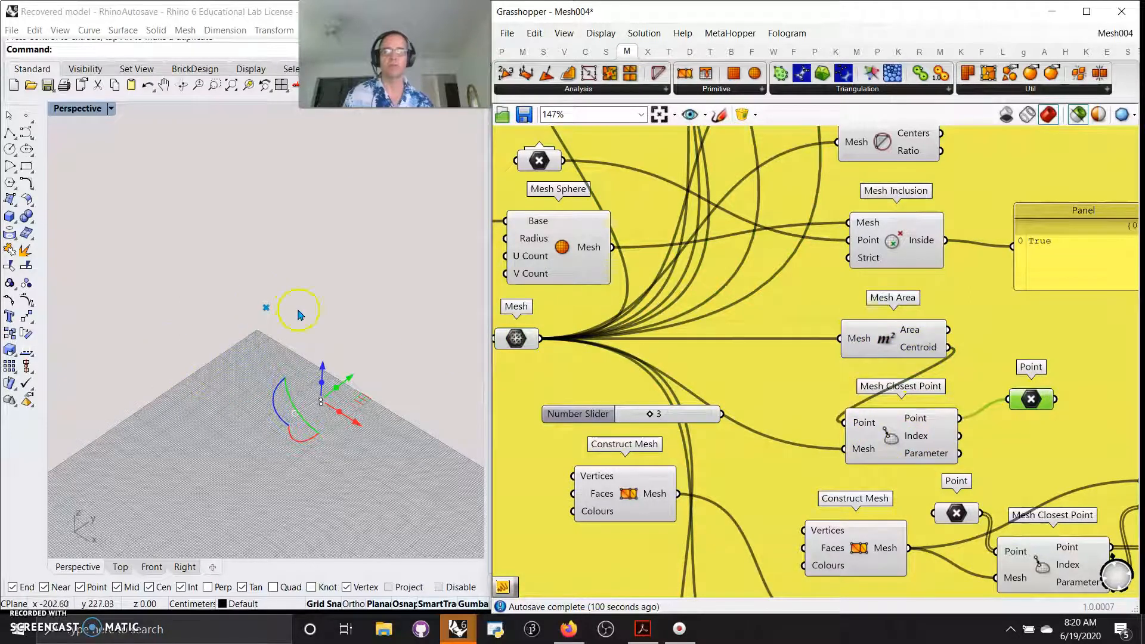
Step: Delete the unused Number Slider above the Construct Mesh component
{"action": "right_click_drag", "start_coordinate": [801, 486], "coordinate": [710, 284]}
{"action": "left_click", "coordinate": [689, 278]}
{"action": "key", "text": "Delete"}
Step: Select the Construct Mesh feeding Mesh NakedEdge and examine the V, A and B outputs of Mesh NakedEdge
{"action": "left_click", "coordinate": [552, 258]}
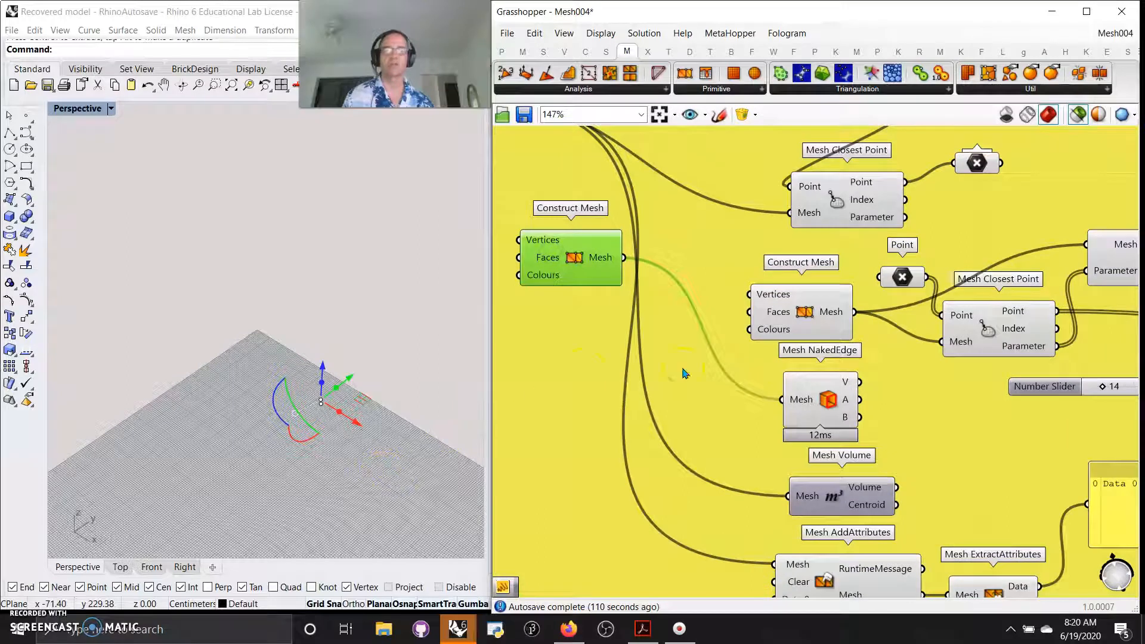
{"action": "scroll", "coordinate": [695, 396], "scroll_direction": "down", "scroll_amount": 2}
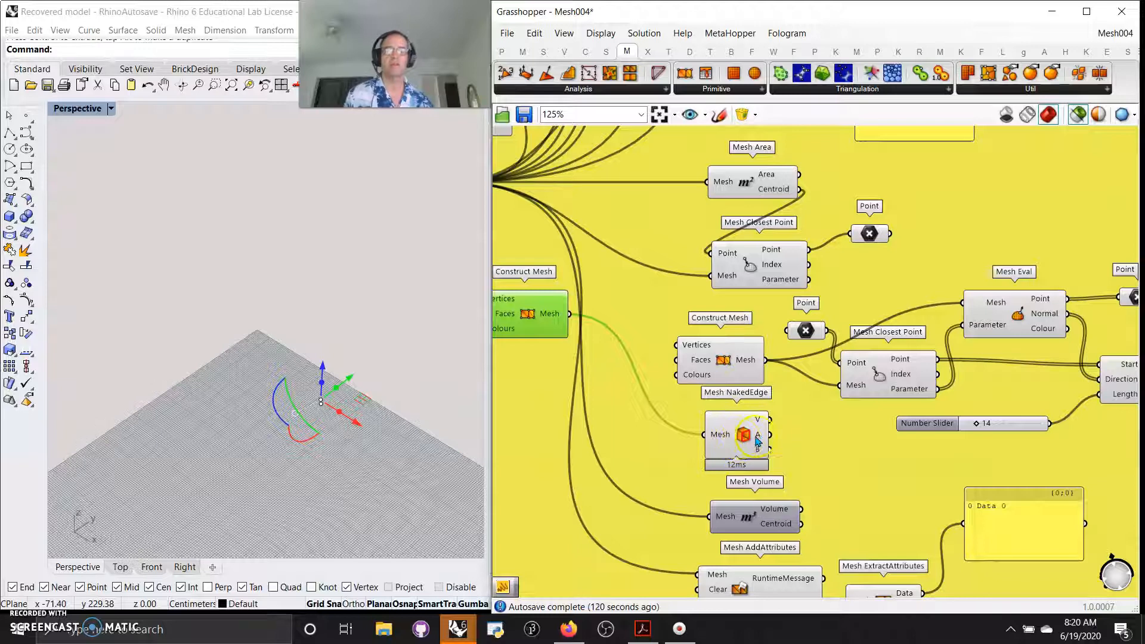
{"action": "scroll", "coordinate": [758, 424], "scroll_direction": "up", "scroll_amount": 4}
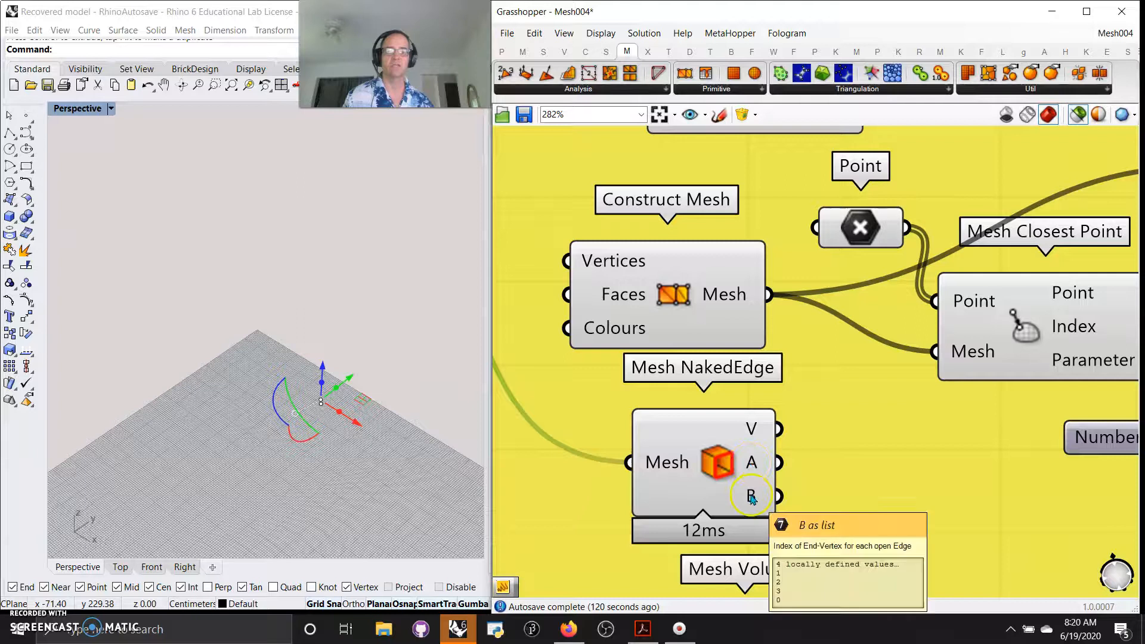
{"action": "scroll", "coordinate": [847, 437], "scroll_direction": "down", "scroll_amount": 4}
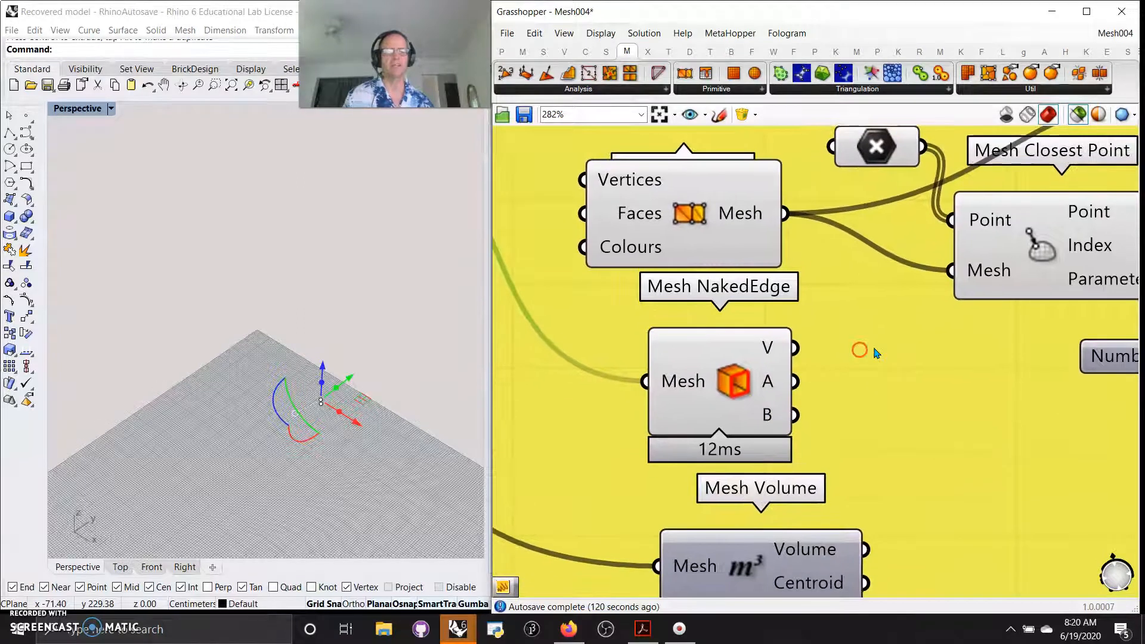
{"action": "right_click_drag", "start_coordinate": [869, 383], "coordinate": [767, 444]}
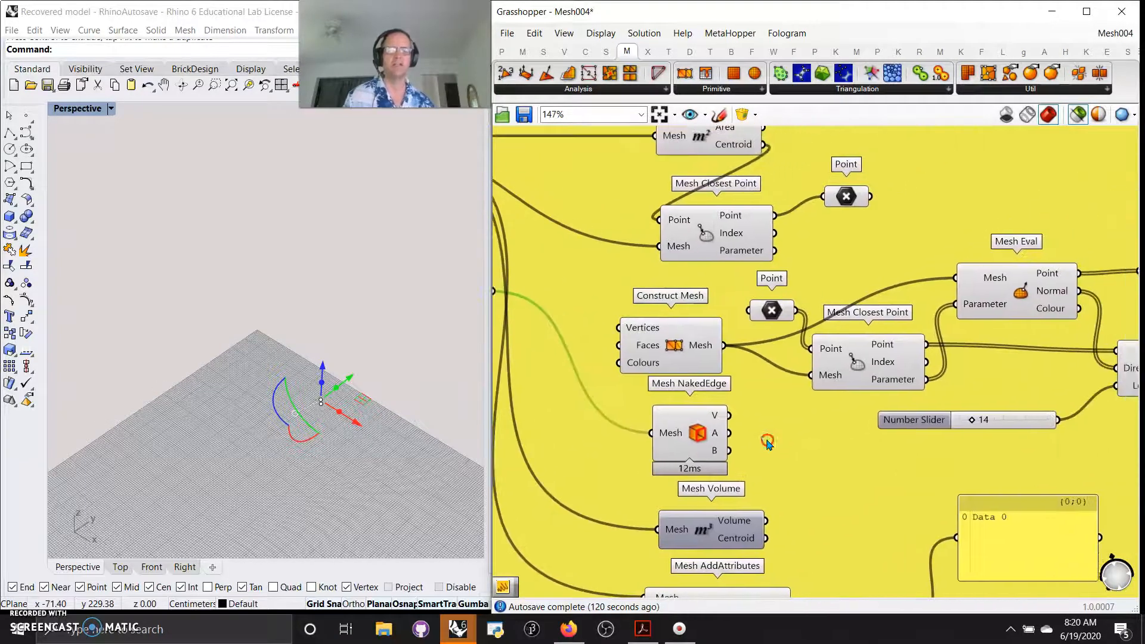
Step: Preview the Construct Mesh that feeds Mesh Eval as a close-up at the Perspective origin
{"action": "right_click_drag", "start_coordinate": [844, 443], "coordinate": [767, 472]}
{"action": "left_click", "coordinate": [596, 373]}
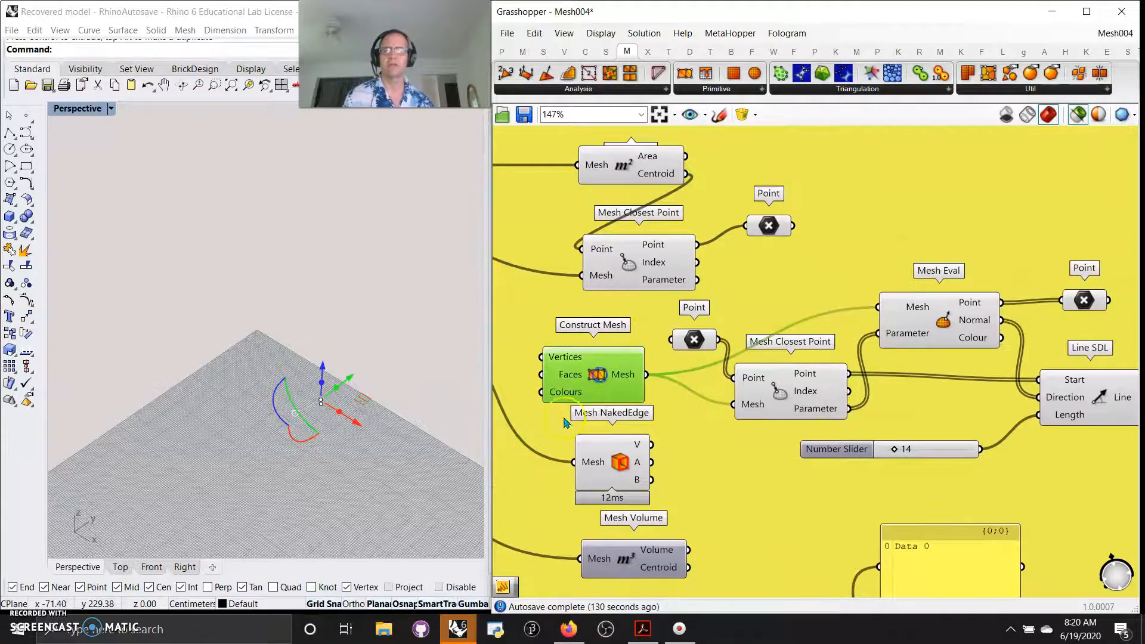
{"action": "scroll", "coordinate": [323, 392], "scroll_direction": "down", "scroll_amount": 3}
{"action": "scroll", "coordinate": [335, 494], "scroll_direction": "up", "scroll_amount": 2}
{"action": "right_click_drag", "start_coordinate": [333, 492], "coordinate": [322, 263], "text": "shift"}
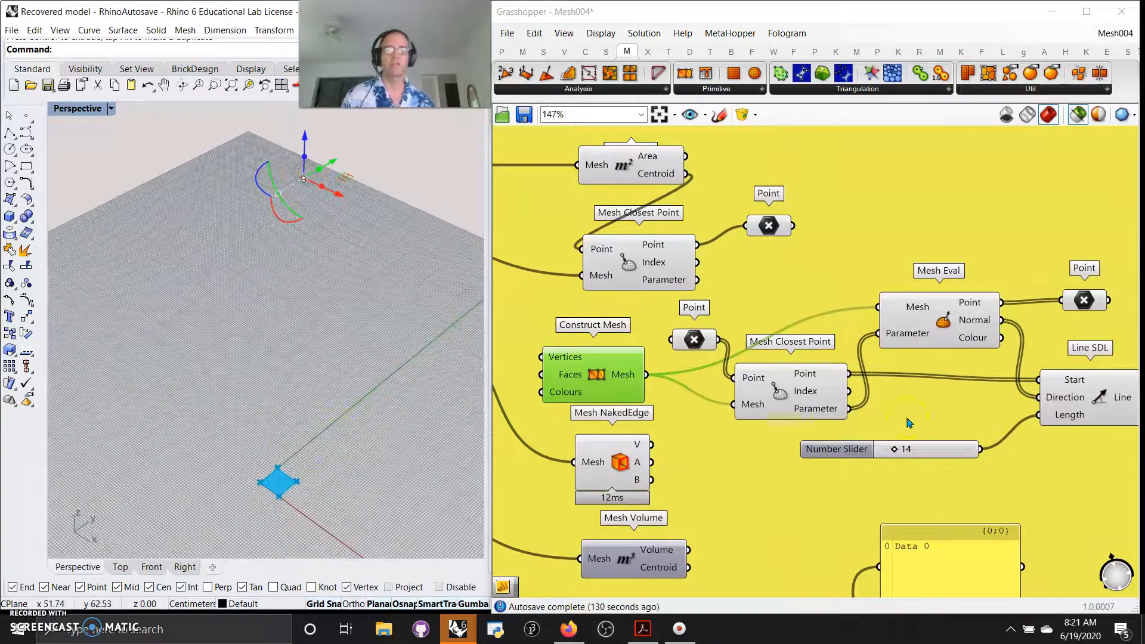
{"action": "scroll", "coordinate": [275, 482], "scroll_direction": "up", "scroll_amount": 3}
{"action": "right_click_drag", "start_coordinate": [929, 407], "coordinate": [901, 442]}
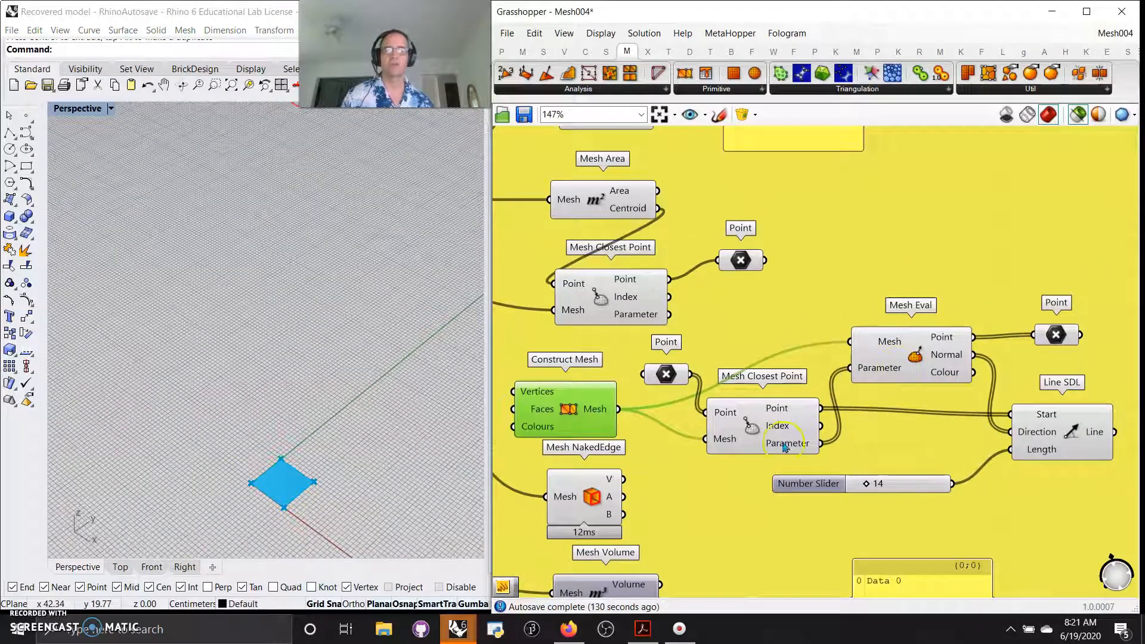
Step: Preview the search points, Mesh Eval and Line SDL normals, and set the line length slider to 12
{"action": "left_click", "coordinate": [674, 387]}
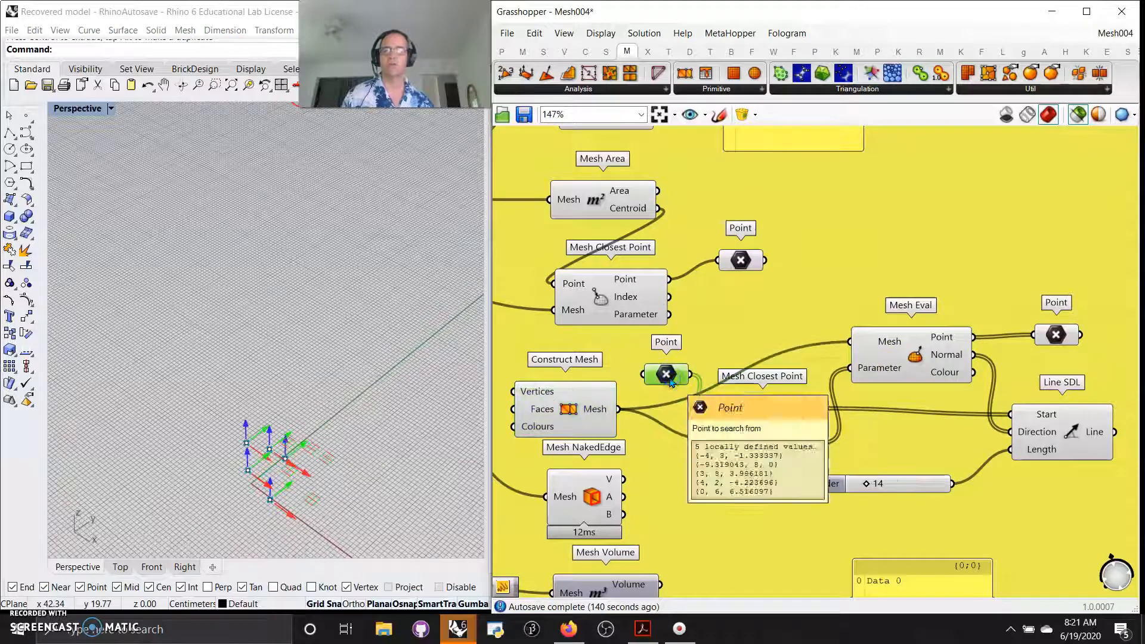
{"action": "left_click", "coordinate": [945, 364]}
{"action": "left_click", "coordinate": [1064, 444]}
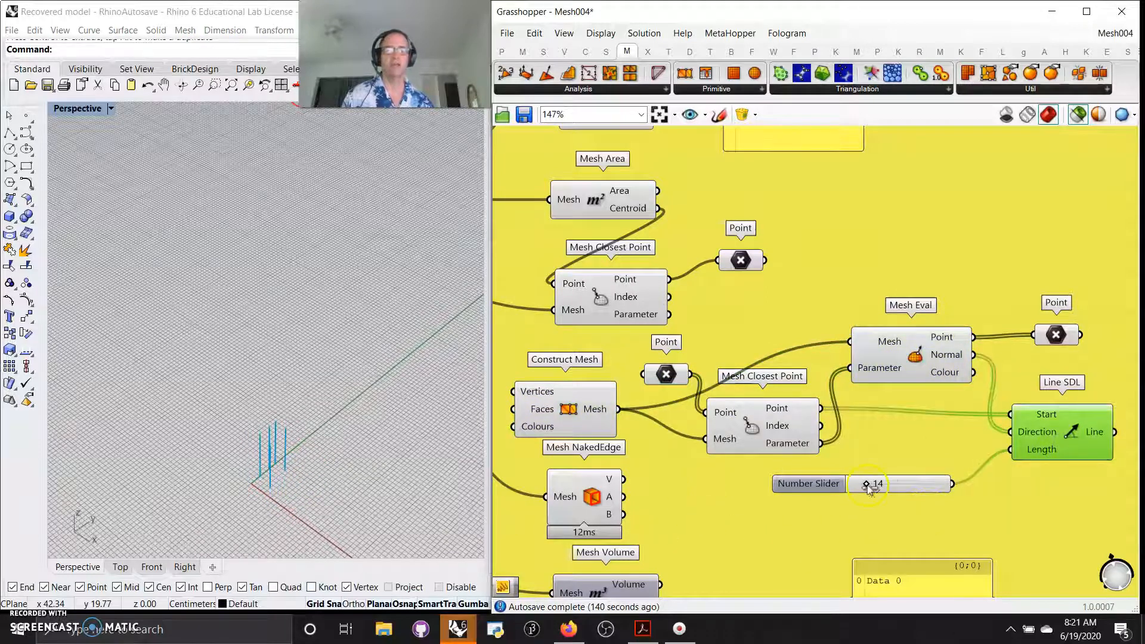
{"action": "left_click_drag", "start_coordinate": [879, 486], "coordinate": [865, 486]}
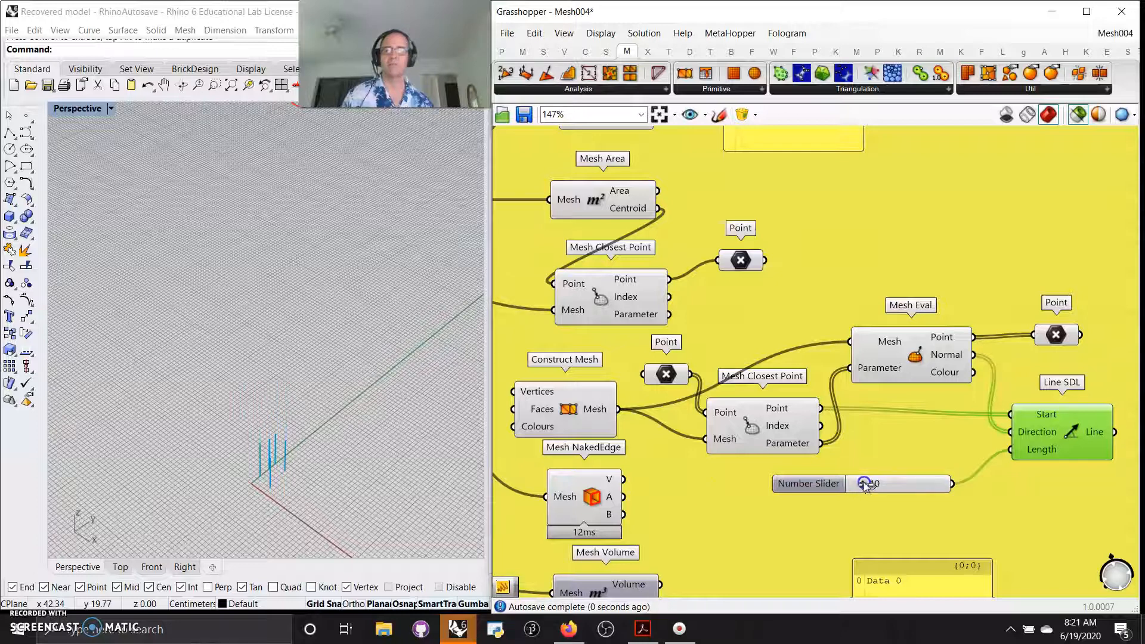
Step: Add an Evaluate Surface component directly above the Mesh Eval component
{"action": "right_click_drag", "start_coordinate": [871, 515], "coordinate": [909, 465]}
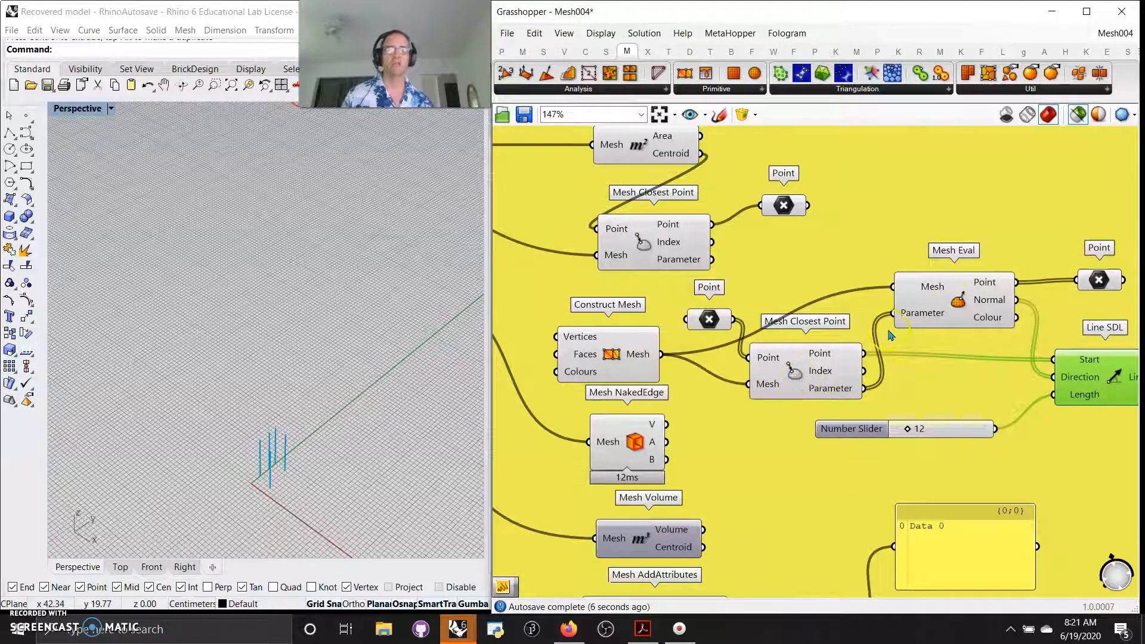
{"action": "right_click_drag", "start_coordinate": [980, 388], "coordinate": [913, 397]}
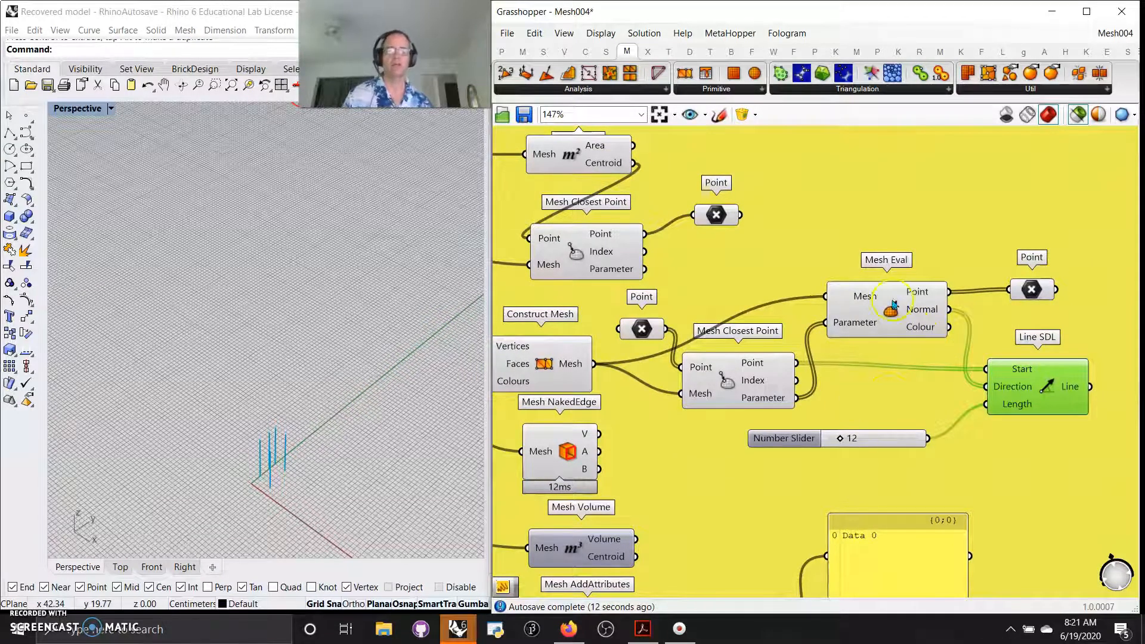
{"action": "left_click", "coordinate": [605, 51]}
{"action": "left_click", "coordinate": [599, 88]}
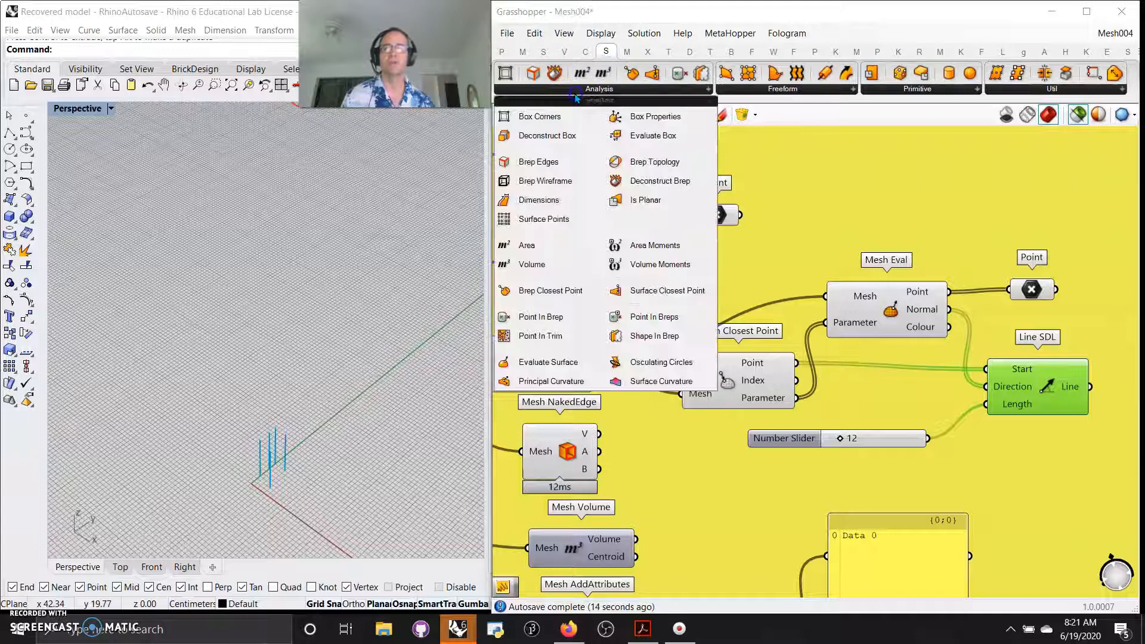
{"action": "left_click_drag", "start_coordinate": [547, 362], "coordinate": [880, 210]}
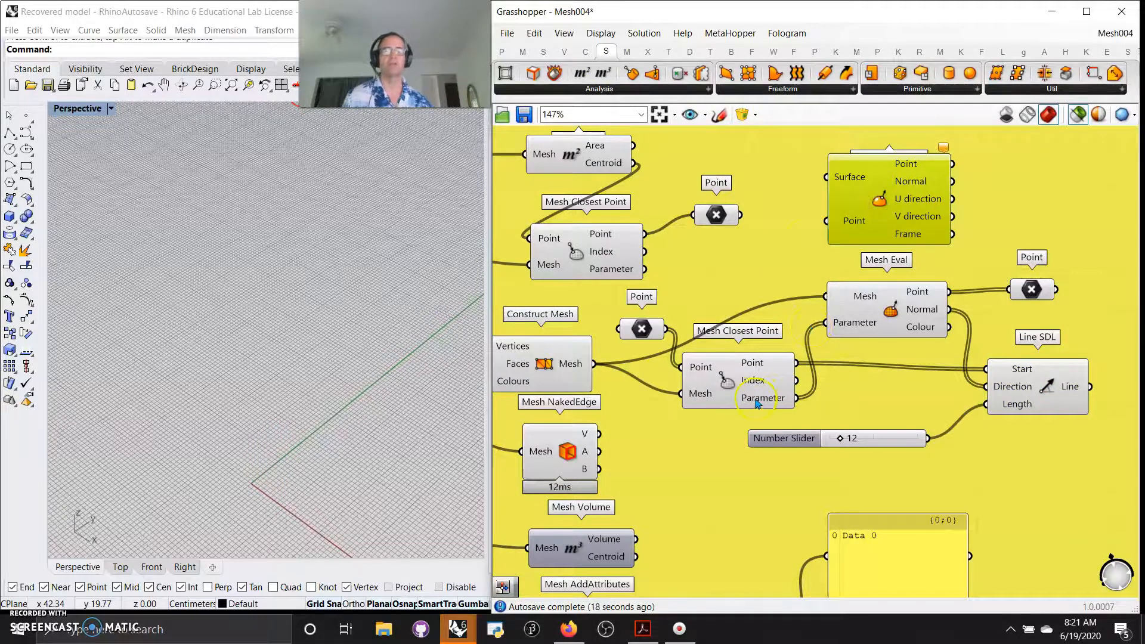
Step: Add two more data inputs below Data 0 on the Mesh AddAttributes component
{"action": "right_click_drag", "start_coordinate": [893, 456], "coordinate": [994, 359]}
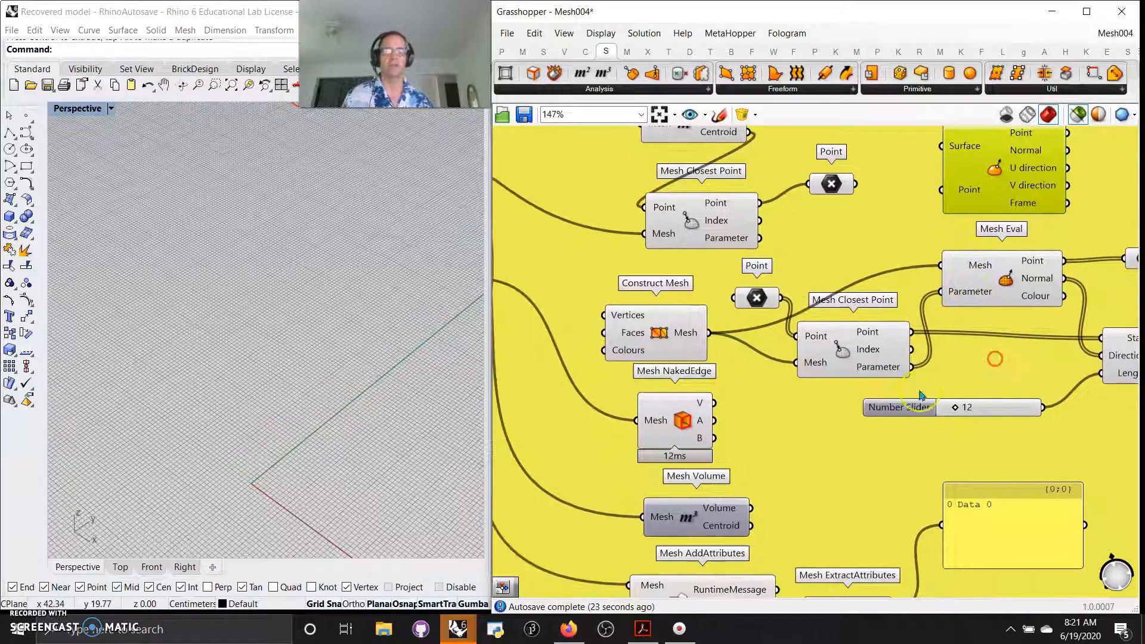
{"action": "right_click_drag", "start_coordinate": [782, 498], "coordinate": [821, 239]}
{"action": "scroll", "coordinate": [826, 255], "scroll_direction": "down", "scroll_amount": 2}
{"action": "right_click_drag", "start_coordinate": [801, 442], "coordinate": [789, 494]}
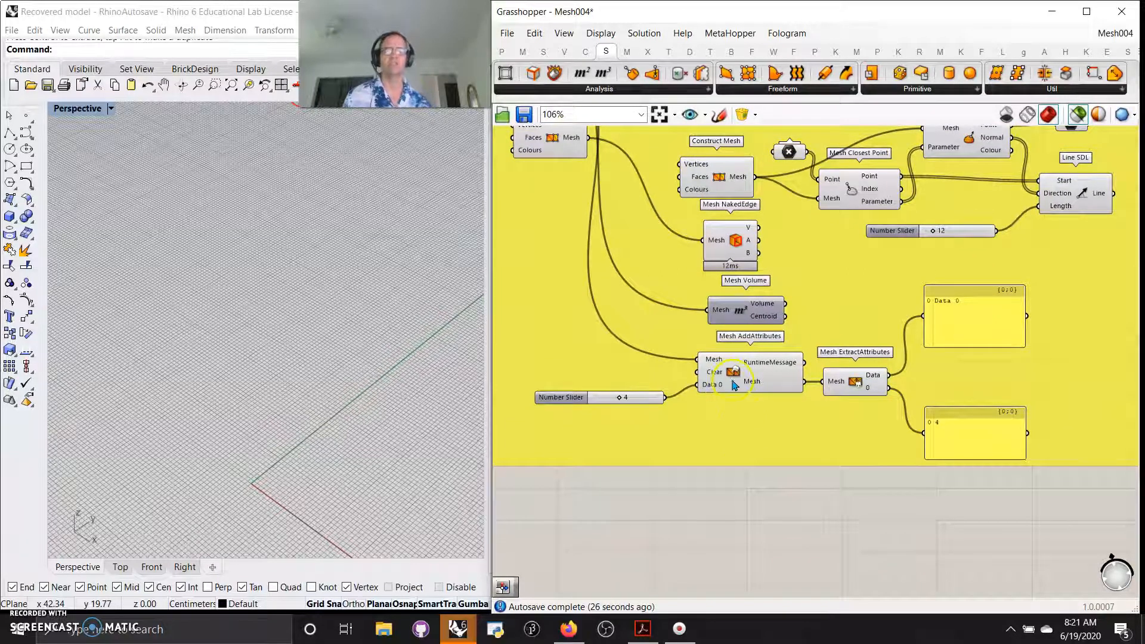
{"action": "mouse_move", "coordinate": [768, 384]}
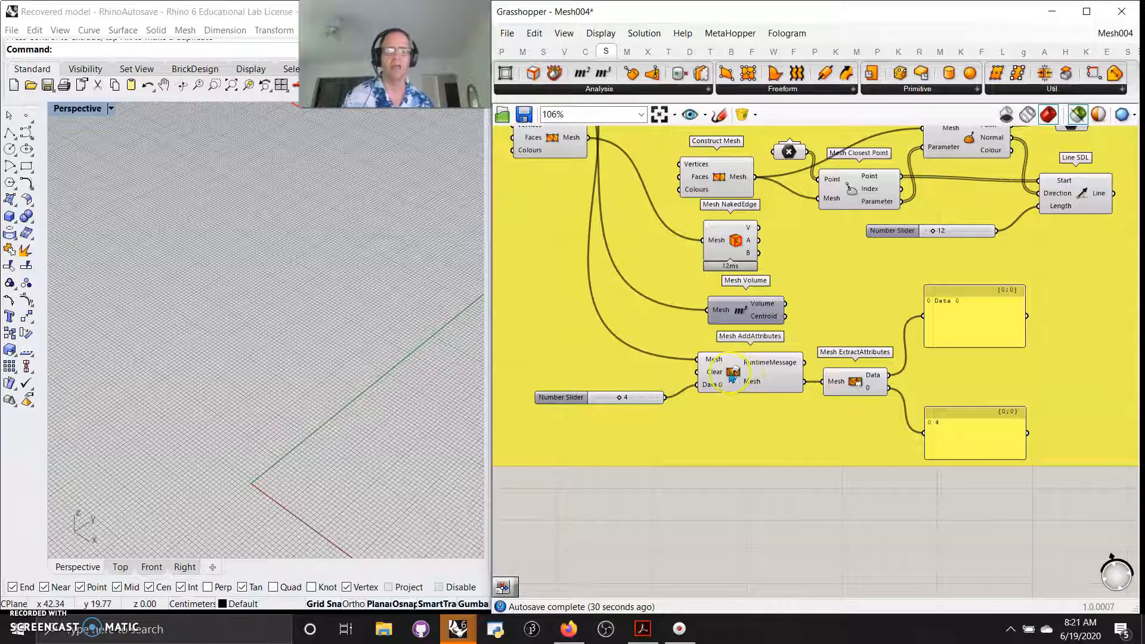
{"action": "scroll", "coordinate": [725, 374], "scroll_direction": "up", "scroll_amount": 8}
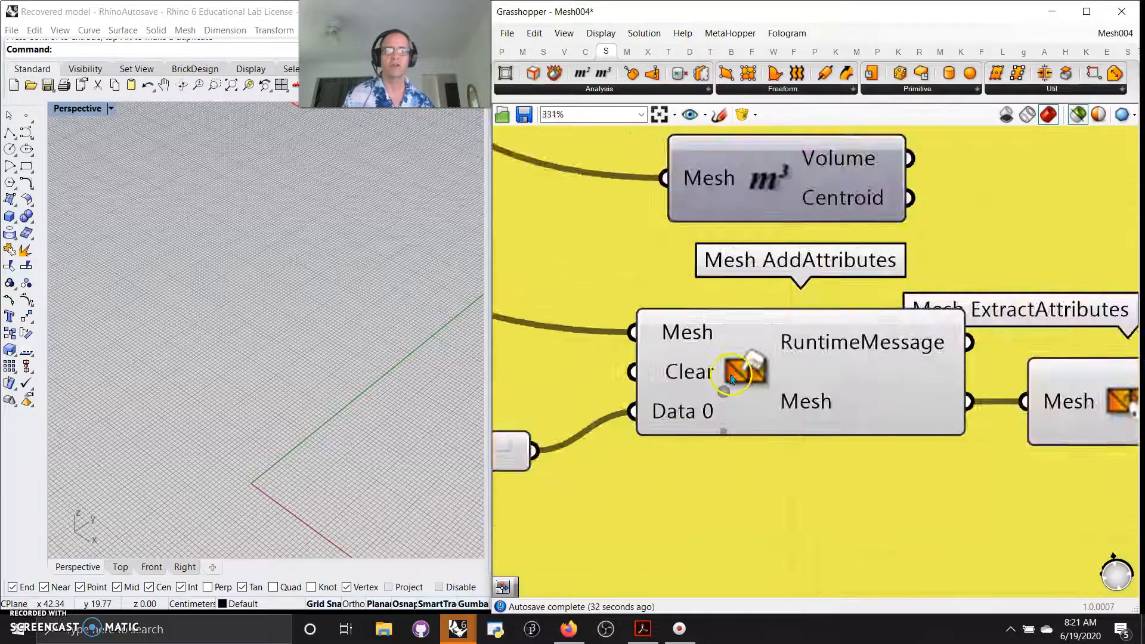
{"action": "double_click", "coordinate": [726, 444]}
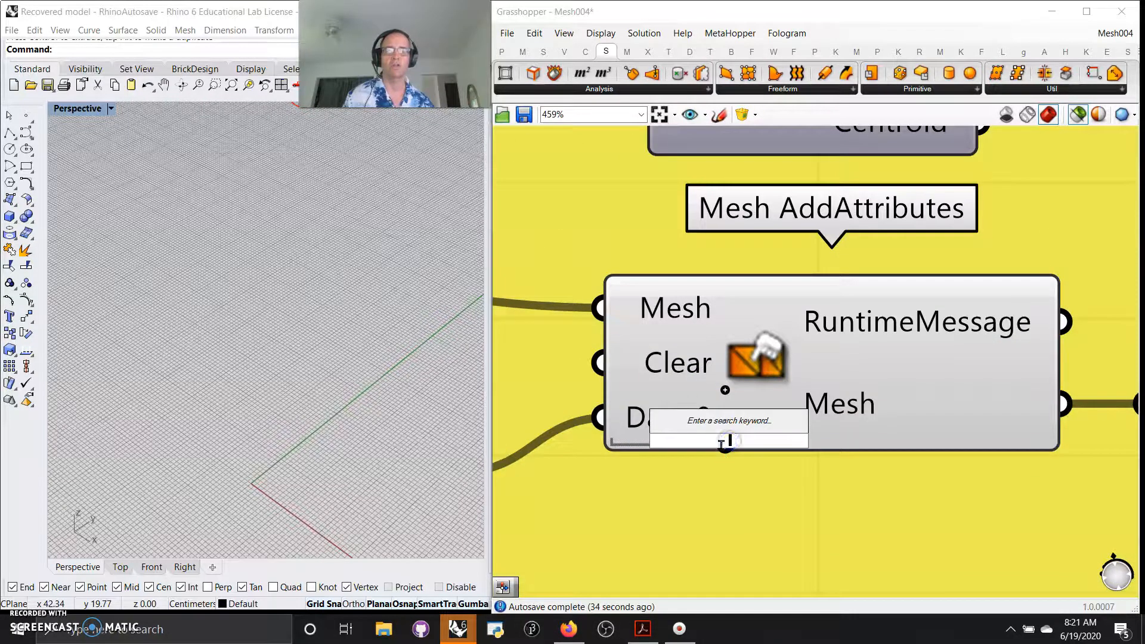
{"action": "left_click", "coordinate": [722, 460]}
{"action": "double_click", "coordinate": [723, 444]}
{"action": "left_click", "coordinate": [721, 458]}
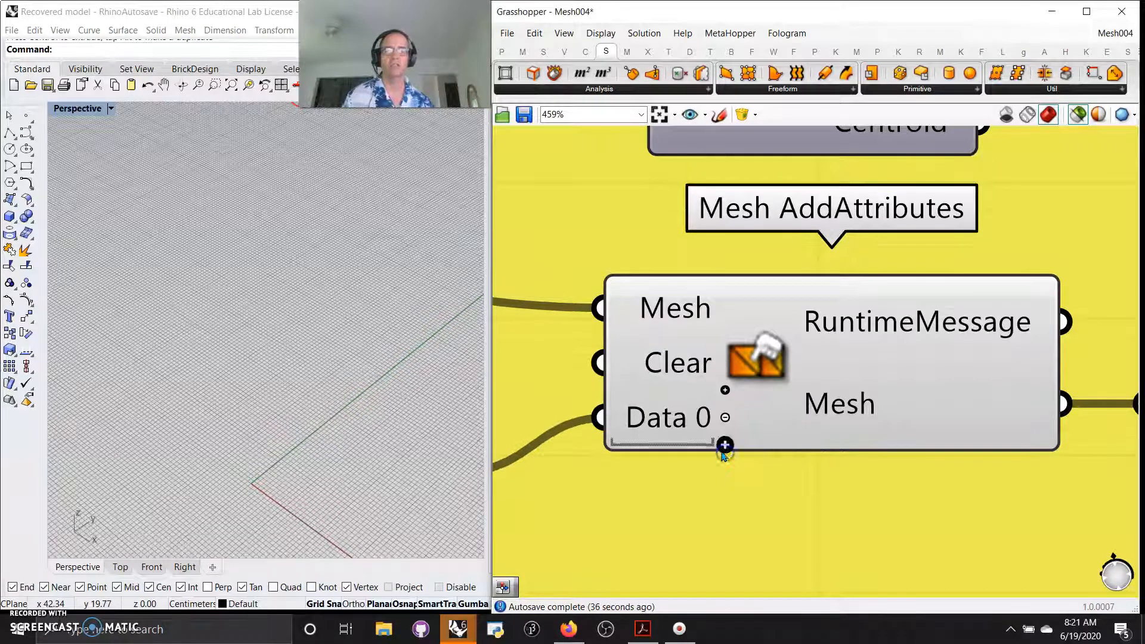
{"action": "left_click", "coordinate": [725, 445]}
{"action": "left_click", "coordinate": [726, 471]}
{"action": "scroll", "coordinate": [802, 461], "scroll_direction": "down", "scroll_amount": 2}
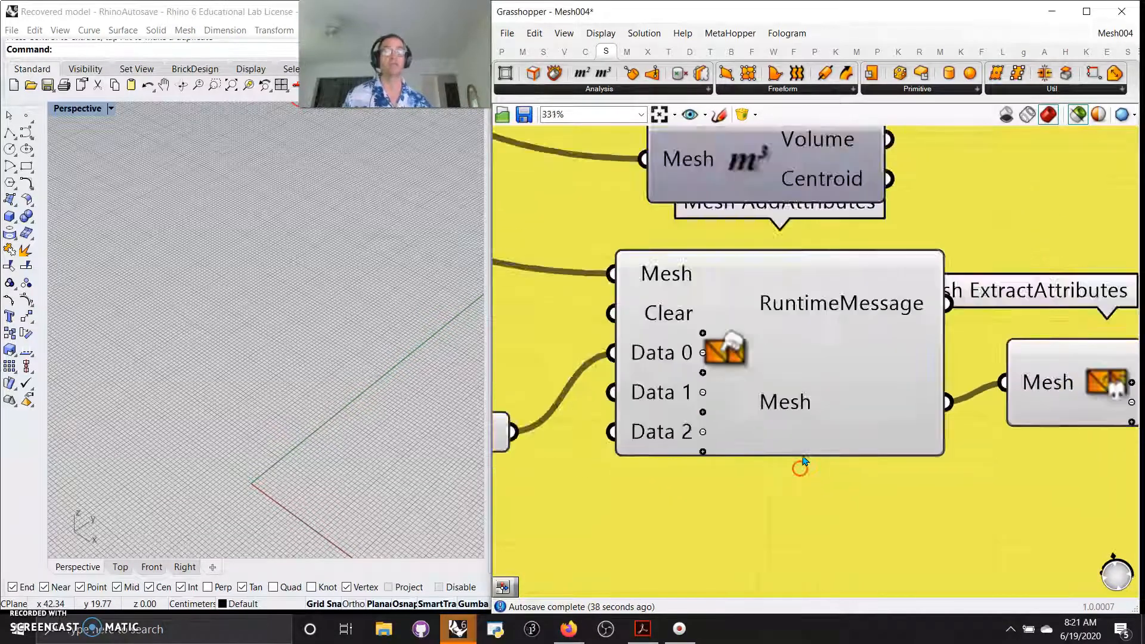
Step: Preview the source Mesh parameter at the start of the definition as a close-up in the Perspective view
{"action": "scroll", "coordinate": [803, 461], "scroll_direction": "down", "scroll_amount": 5}
{"action": "right_click_drag", "start_coordinate": [940, 319], "coordinate": [745, 581]}
{"action": "scroll", "coordinate": [833, 394], "scroll_direction": "up", "scroll_amount": 1}
{"action": "scroll", "coordinate": [833, 389], "scroll_direction": "down", "scroll_amount": 6}
{"action": "right_click_drag", "start_coordinate": [917, 410], "coordinate": [952, 416]}
{"action": "scroll", "coordinate": [796, 393], "scroll_direction": "up", "scroll_amount": 5}
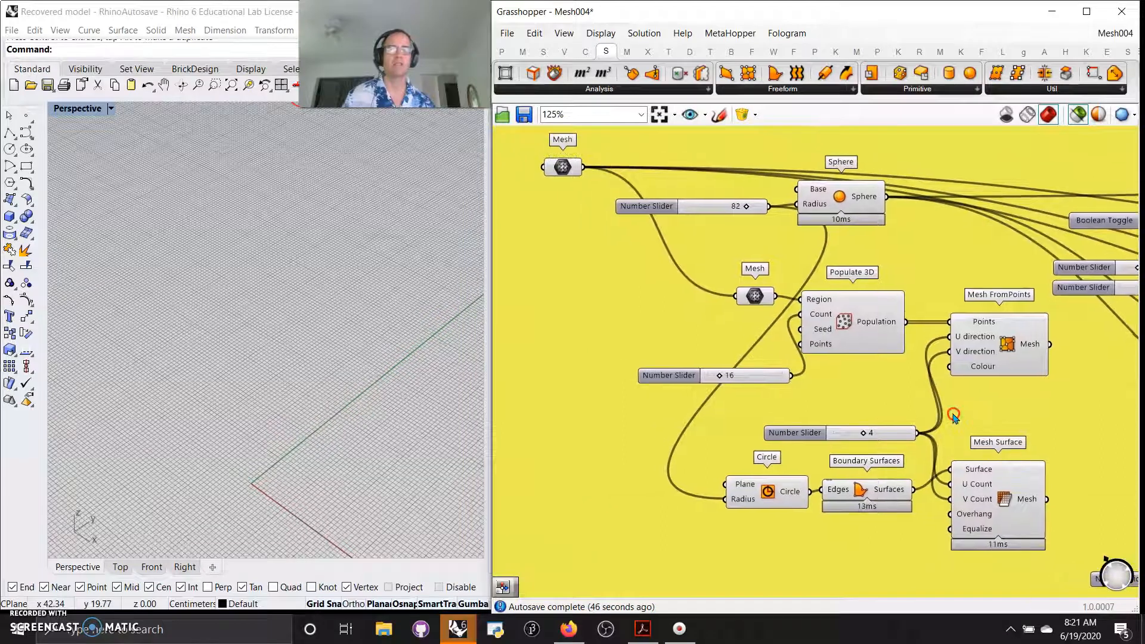
{"action": "left_click", "coordinate": [561, 171]}
{"action": "scroll", "coordinate": [324, 418], "scroll_direction": "down", "scroll_amount": 8}
{"action": "left_click", "coordinate": [318, 164]}
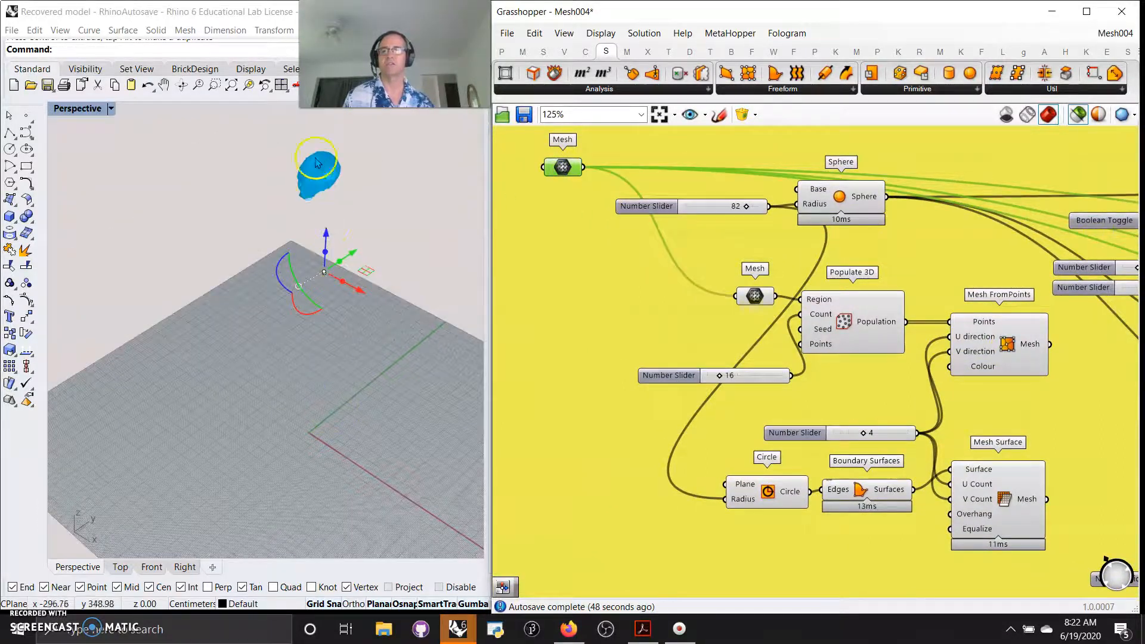
{"action": "scroll", "coordinate": [320, 159], "scroll_direction": "up", "scroll_amount": 5}
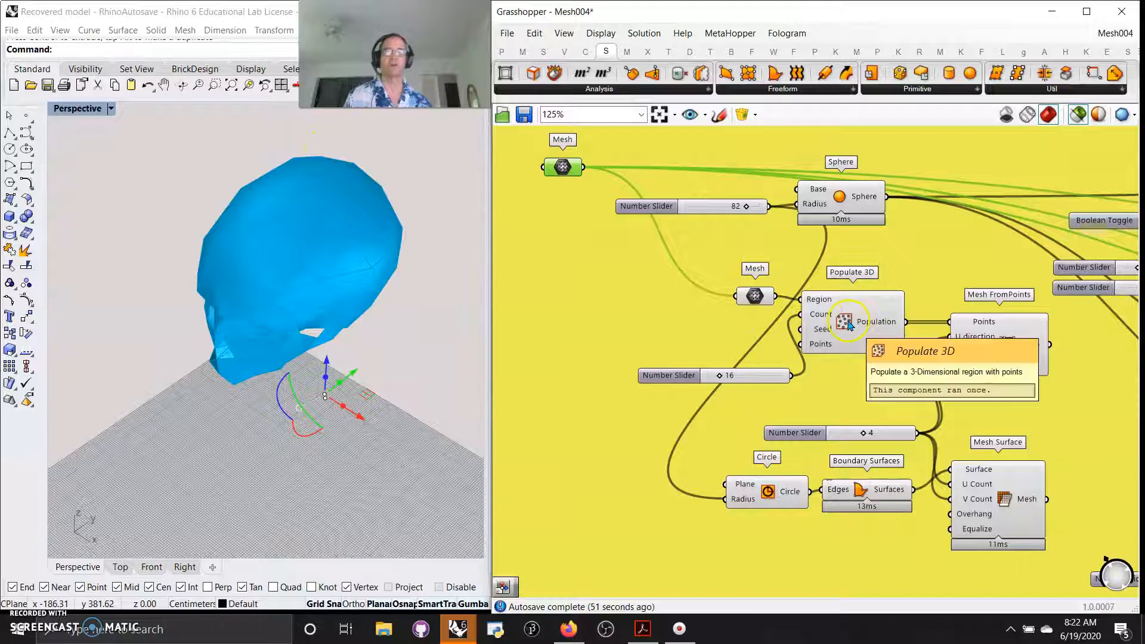
Step: Preview the Sphere, the Populate 3D points and the Mesh FromPoints result in the Perspective view
{"action": "left_click", "coordinate": [836, 202]}
{"action": "left_click", "coordinate": [846, 310]}
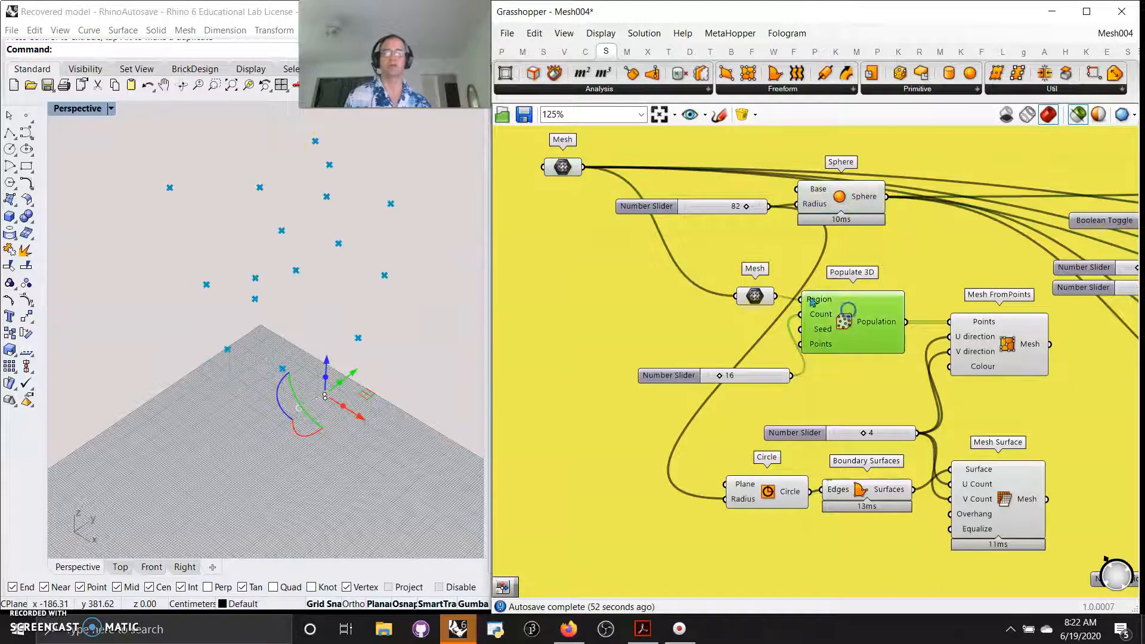
{"action": "left_click", "coordinate": [968, 355]}
{"action": "mouse_move", "coordinate": [352, 367]}
{"action": "right_mouse_down"}
{"action": "mouse_move", "coordinate": [370, 376]}
{"action": "mouse_move", "coordinate": [360, 371]}
{"action": "right_mouse_up"}
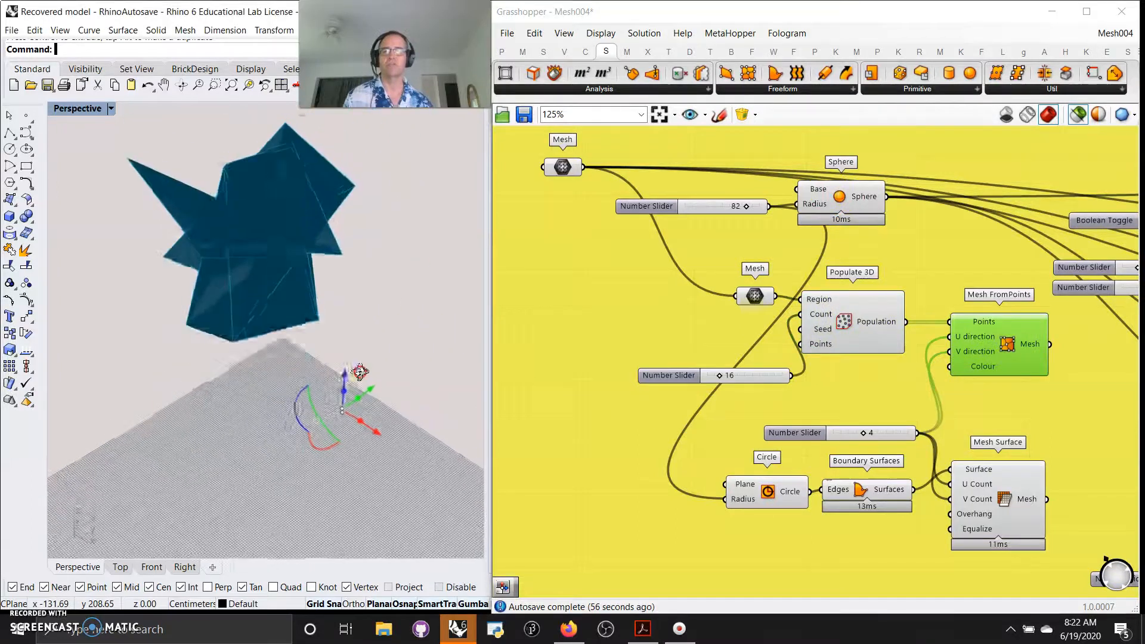
{"action": "right_click_drag", "start_coordinate": [429, 486], "coordinate": [322, 293]}
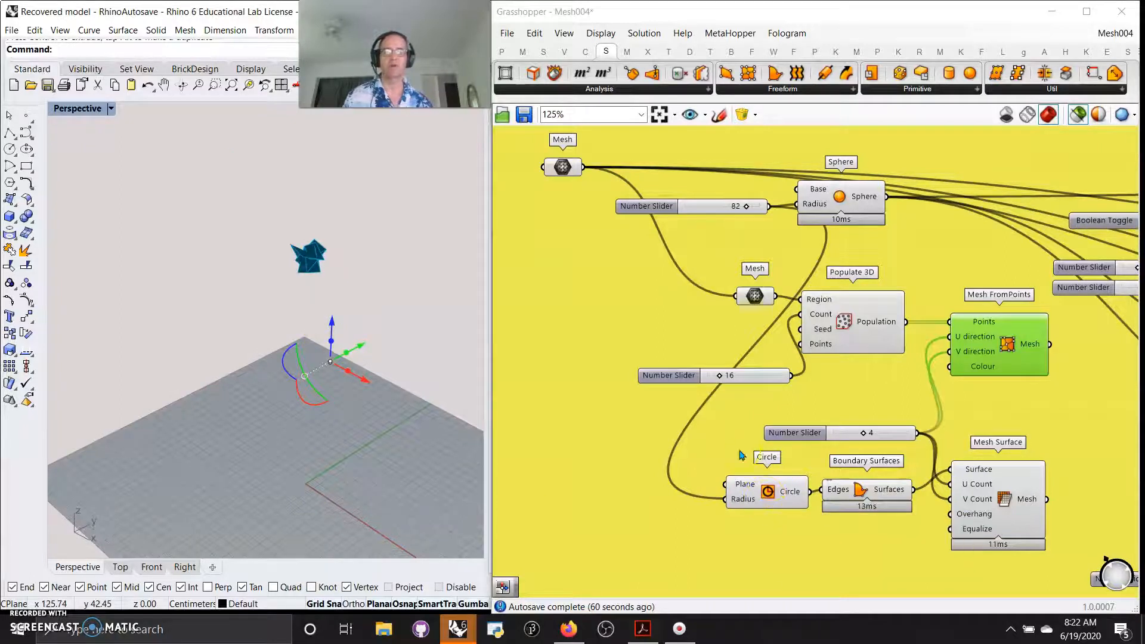
Step: Preview the Circle, Boundary Surfaces and Mesh Surface outputs, viewing the Mesh Surface result up close
{"action": "left_click", "coordinate": [778, 495]}
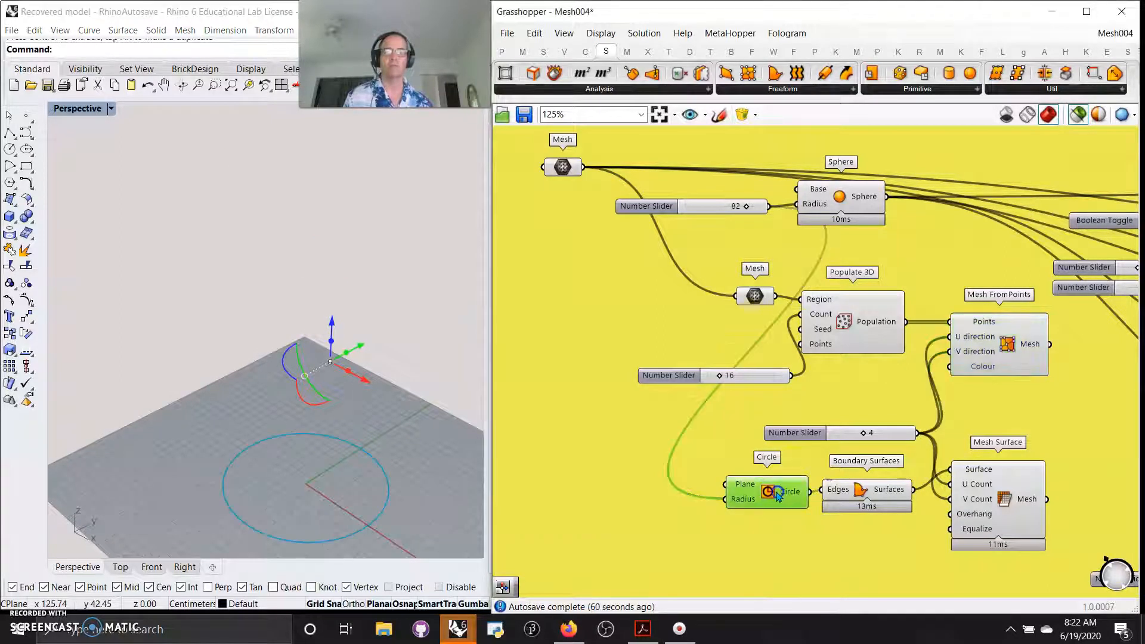
{"action": "left_click", "coordinate": [864, 494]}
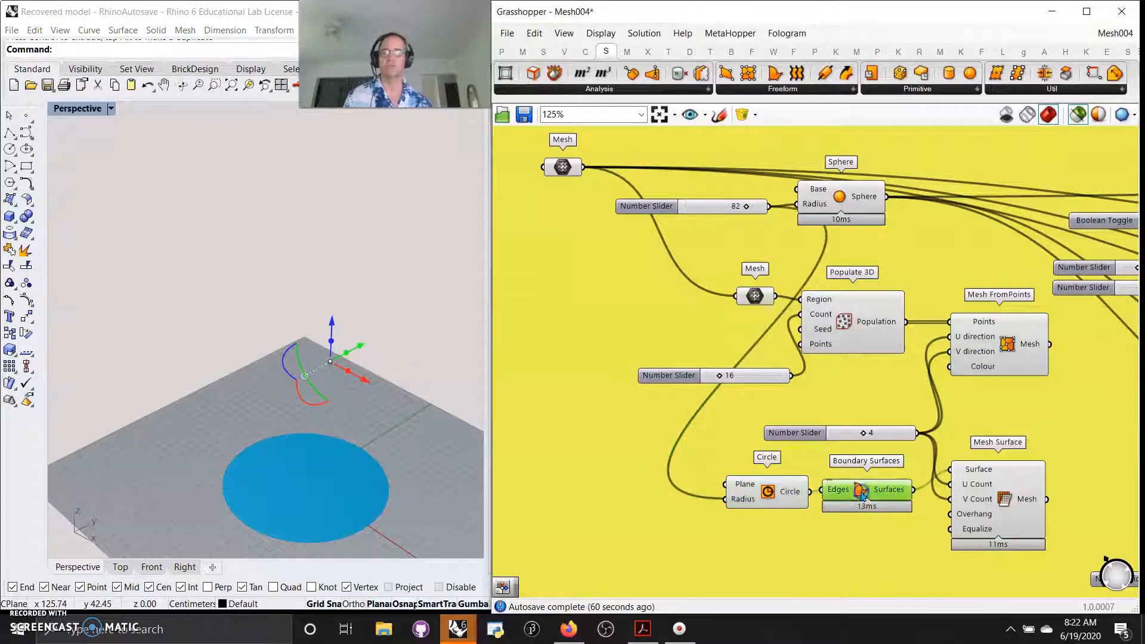
{"action": "left_click", "coordinate": [993, 500]}
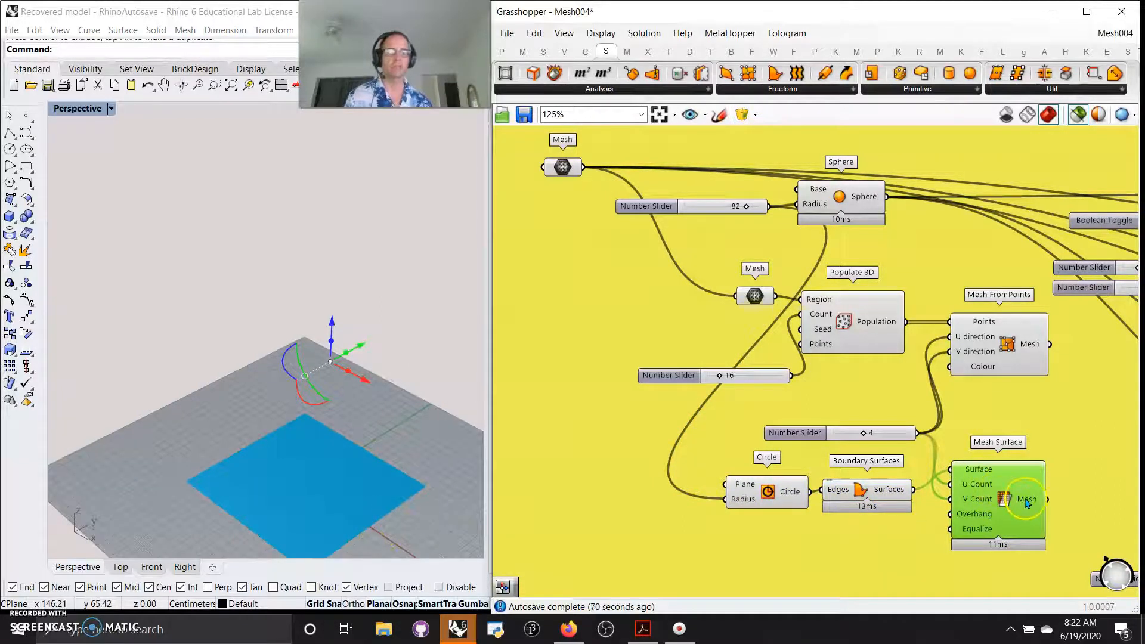
{"action": "mouse_move", "coordinate": [1026, 502]}
{"action": "scroll", "coordinate": [358, 522], "scroll_direction": "up", "scroll_amount": 6}
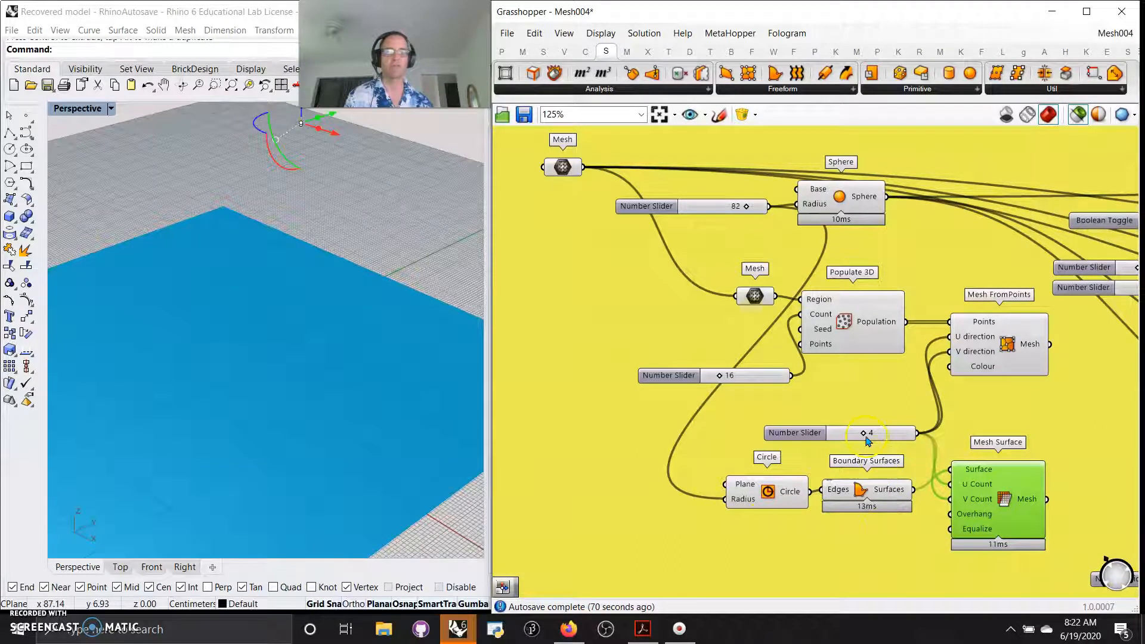
Step: Try a U and V count of 5 on the shared slider, return it to 4, and preview Mesh FromPoints up close
{"action": "mouse_move", "coordinate": [862, 435]}
{"action": "left_mouse_down"}
{"action": "mouse_move", "coordinate": [887, 436]}
{"action": "mouse_move", "coordinate": [856, 437]}
{"action": "left_mouse_up"}
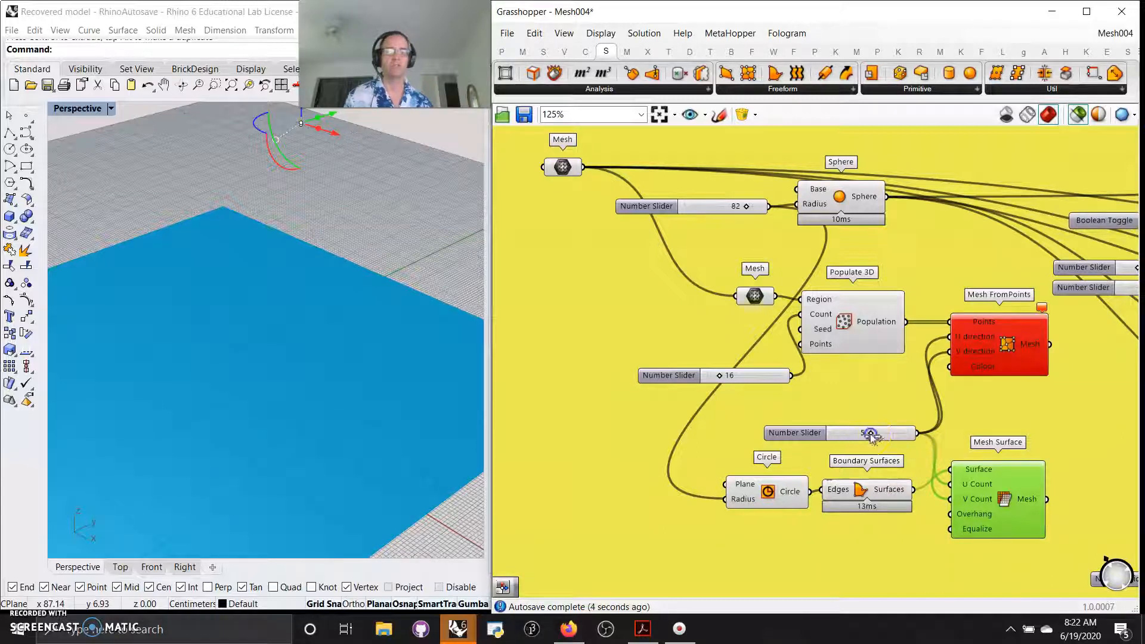
{"action": "left_click_drag", "start_coordinate": [872, 436], "coordinate": [860, 437]}
{"action": "left_click", "coordinate": [1005, 347]}
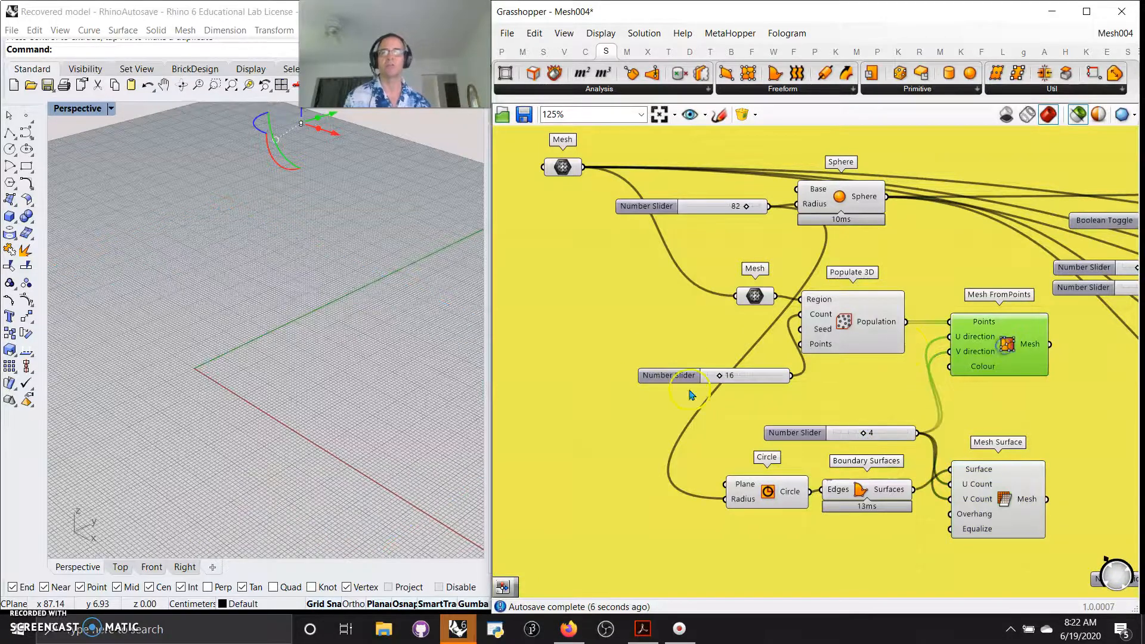
{"action": "scroll", "coordinate": [385, 344], "scroll_direction": "down", "scroll_amount": 10}
{"action": "right_click_drag", "start_coordinate": [353, 367], "coordinate": [348, 412]}
{"action": "scroll", "coordinate": [350, 227], "scroll_direction": "up", "scroll_amount": 5}
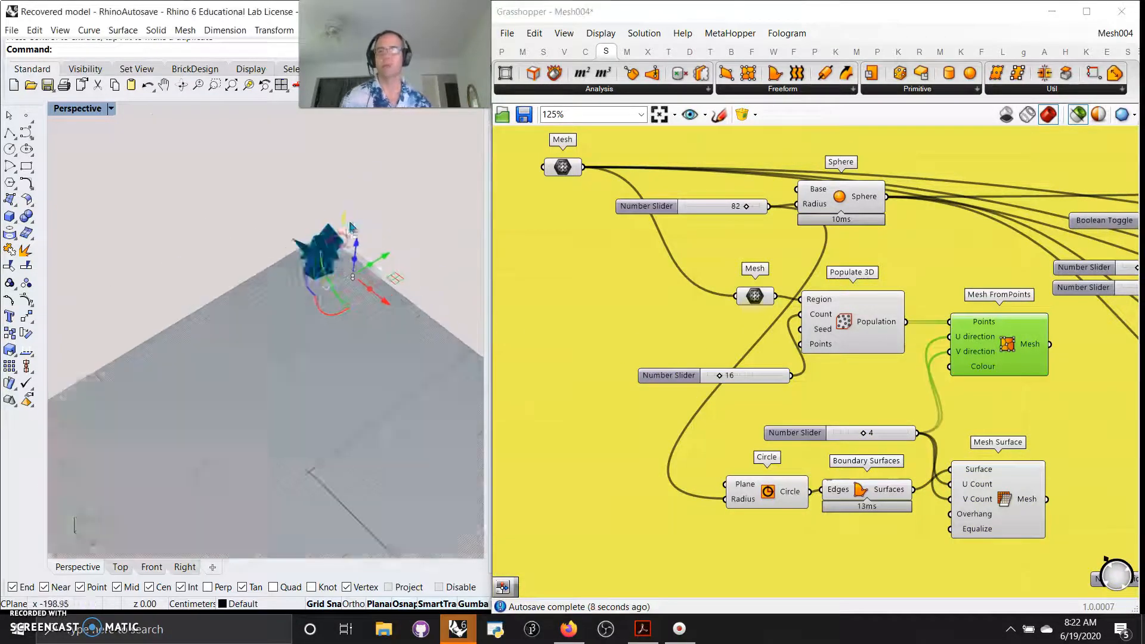
{"action": "scroll", "coordinate": [351, 227], "scroll_direction": "up", "scroll_amount": 3}
Step: Select the Settings (Custom) component and preview the Mesh Brep that it feeds
{"action": "right_click_drag", "start_coordinate": [1038, 439], "coordinate": [782, 425]}
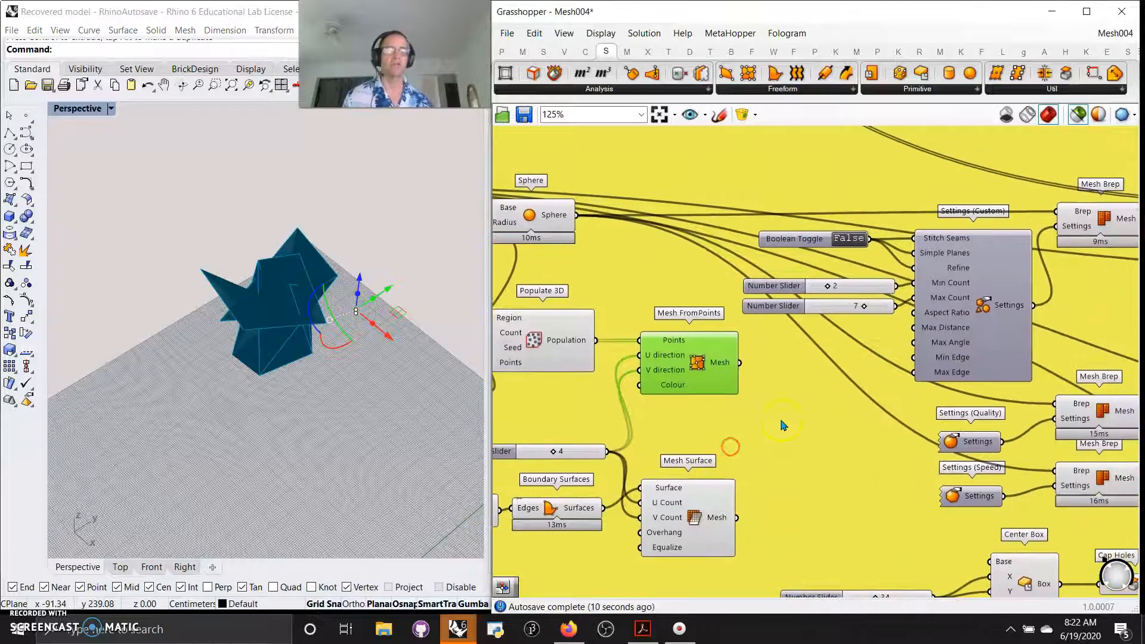
{"action": "right_click_drag", "start_coordinate": [925, 404], "coordinate": [742, 399]}
{"action": "left_click", "coordinate": [884, 301]}
{"action": "left_click_drag", "start_coordinate": [884, 301], "coordinate": [884, 297]}
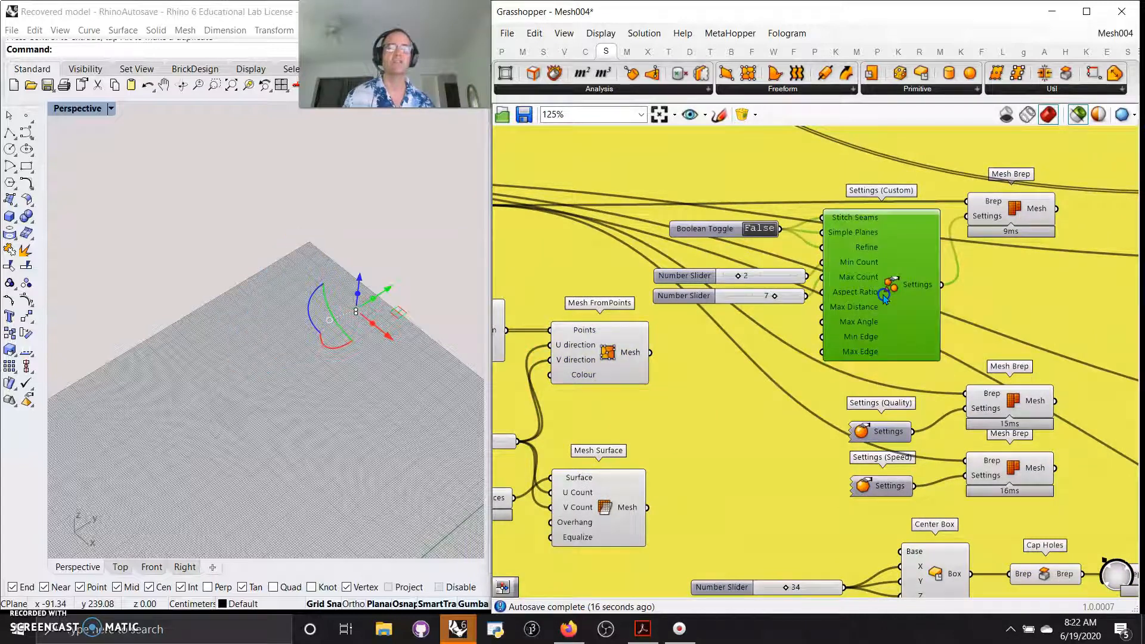
{"action": "left_click", "coordinate": [1009, 224]}
{"action": "right_click_drag", "start_coordinate": [301, 485], "coordinate": [329, 494]}
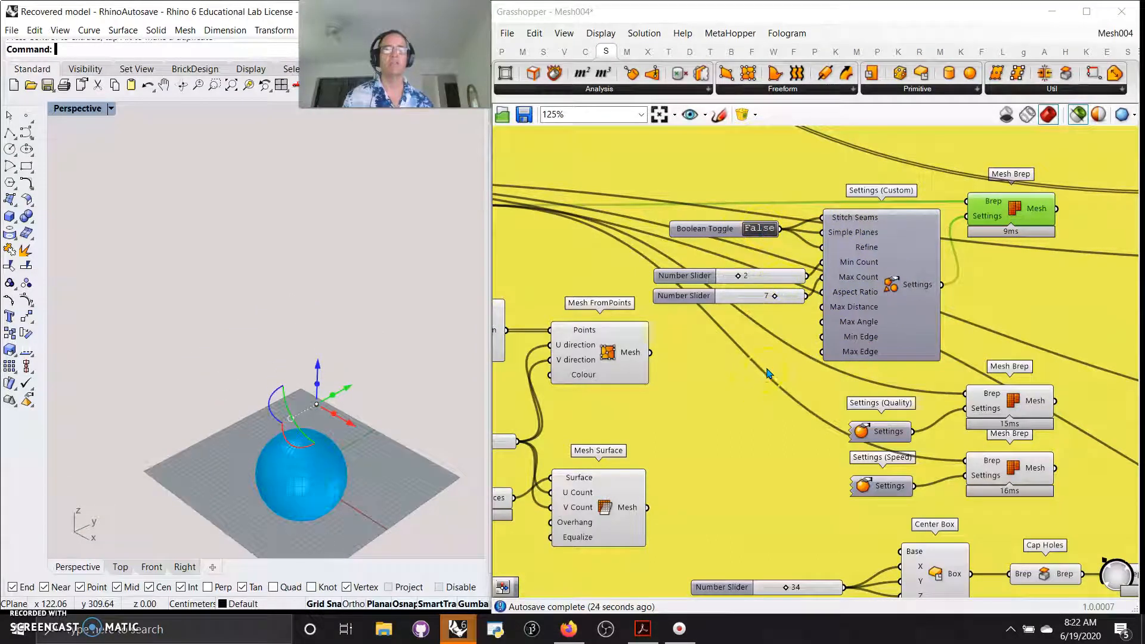
Step: Open the help for Settings (Custom), read its input parameter descriptions, and close it
{"action": "mouse_move", "coordinate": [853, 309]}
{"action": "left_mouse_down"}
{"action": "mouse_move", "coordinate": [874, 332]}
{"action": "mouse_move", "coordinate": [860, 319]}
{"action": "left_mouse_up"}
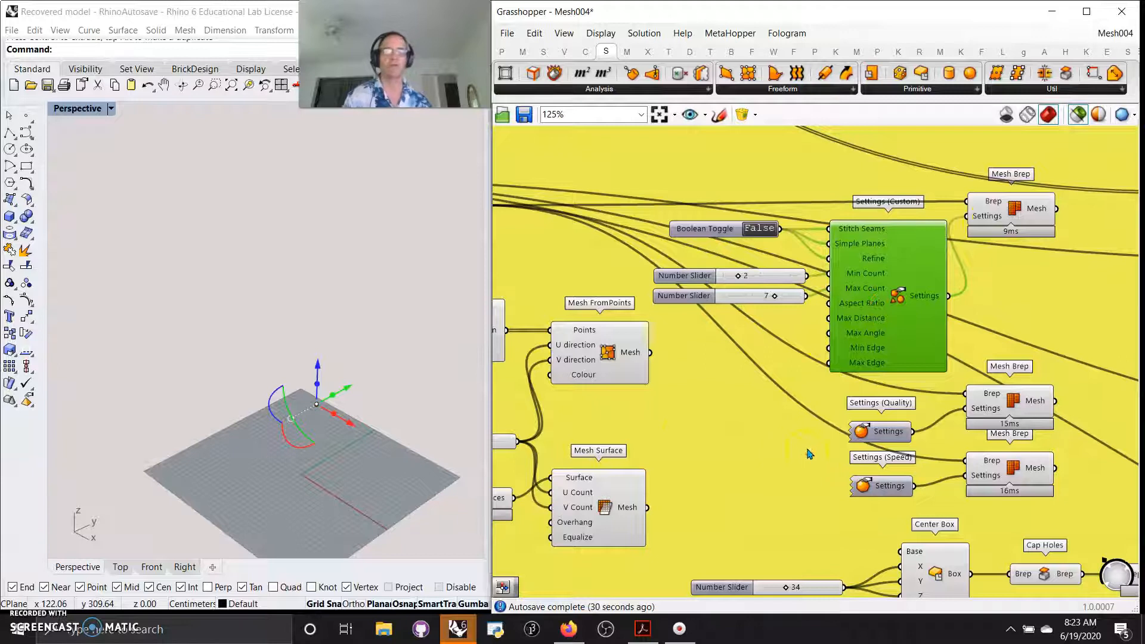
{"action": "right_click_drag", "start_coordinate": [814, 450], "coordinate": [748, 373]}
{"action": "right_click", "coordinate": [851, 203]}
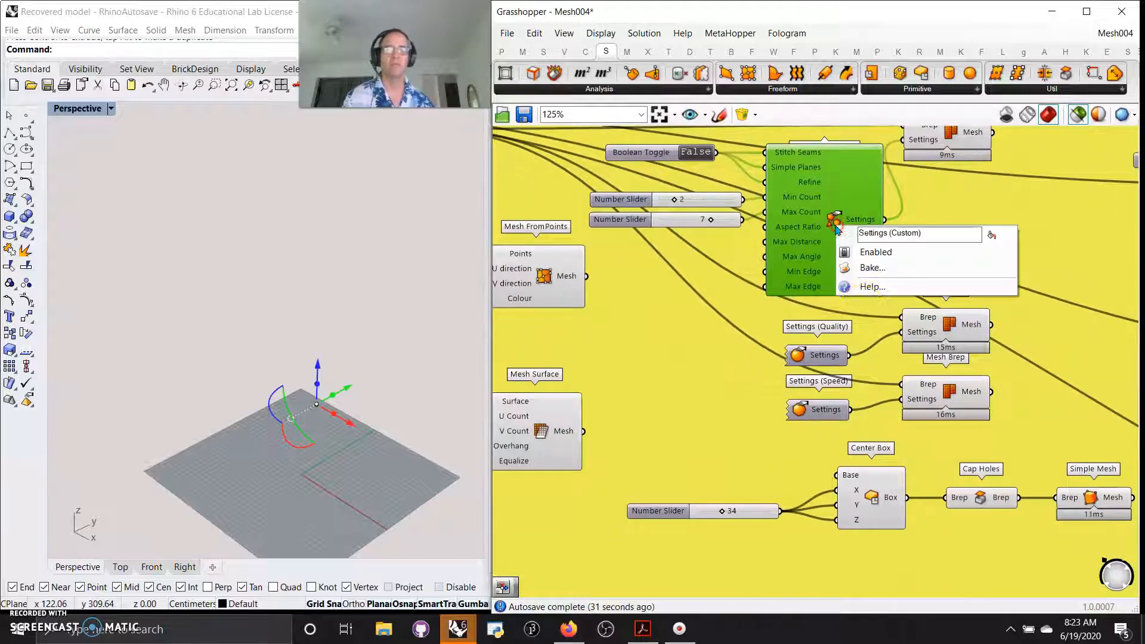
{"action": "left_click", "coordinate": [881, 289]}
{"action": "left_click_drag", "start_coordinate": [1023, 277], "coordinate": [1049, 245]}
{"action": "left_click", "coordinate": [1062, 246]}
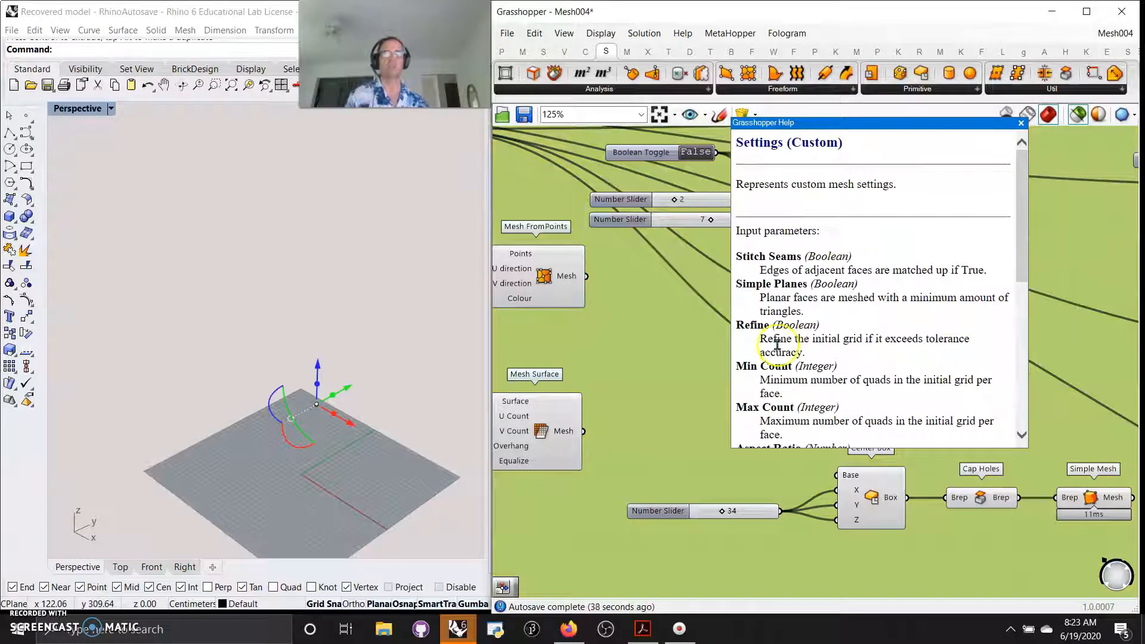
{"action": "left_click", "coordinate": [1020, 123]}
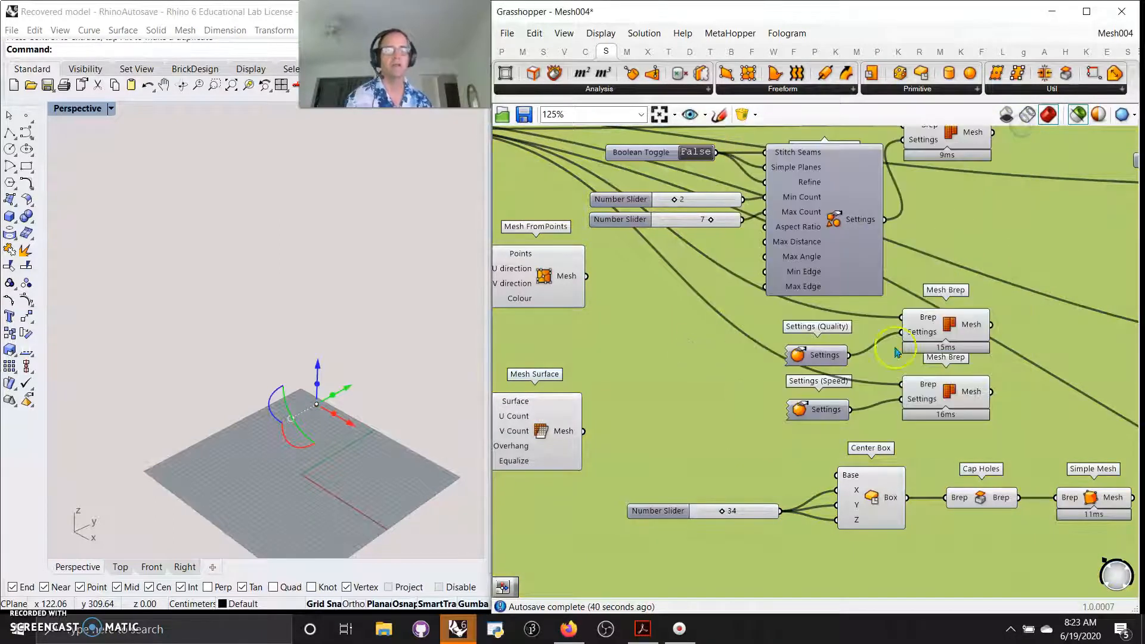
Step: Select the Settings (Quality) and Settings (Speed) components in turn, and preview the Center Box
{"action": "left_click", "coordinate": [814, 356]}
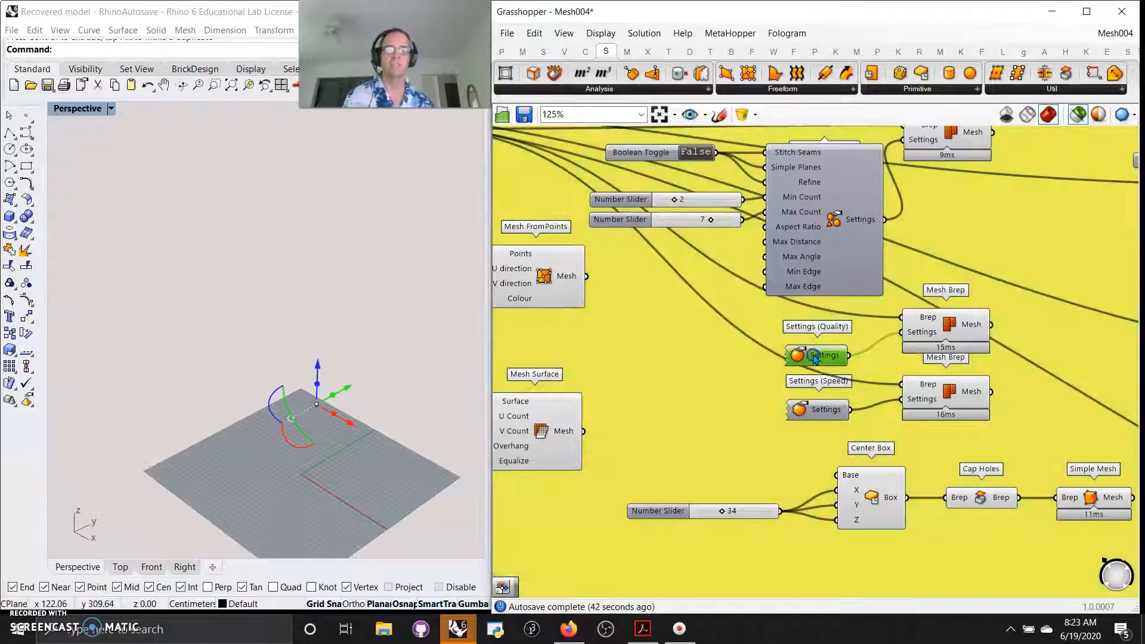
{"action": "left_click", "coordinate": [820, 416]}
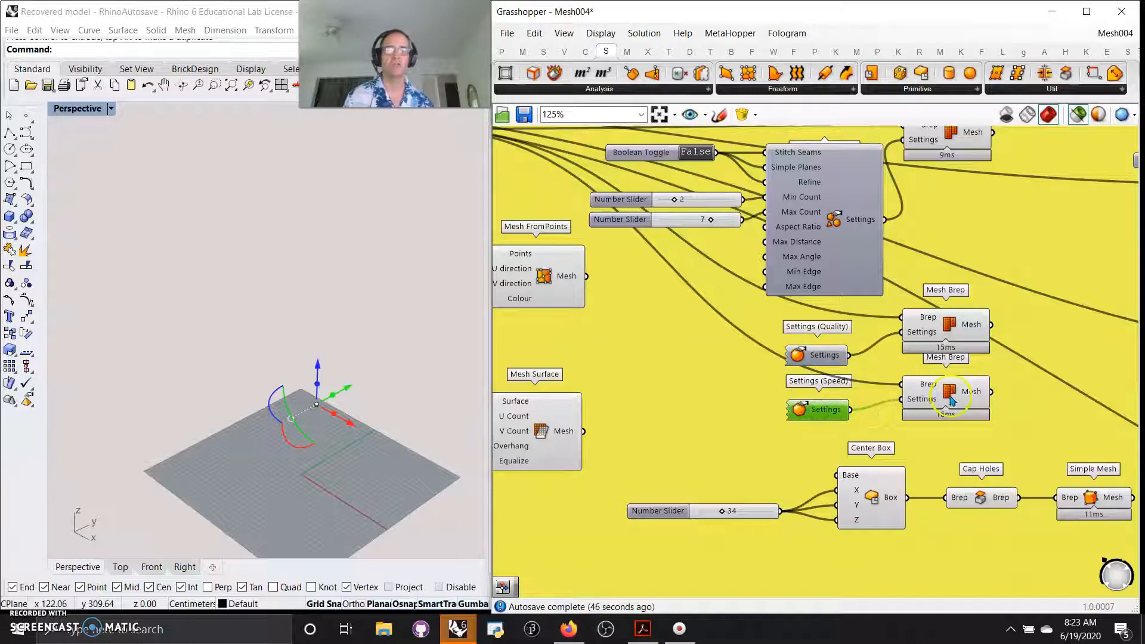
{"action": "right_click_drag", "start_coordinate": [799, 501], "coordinate": [694, 326]}
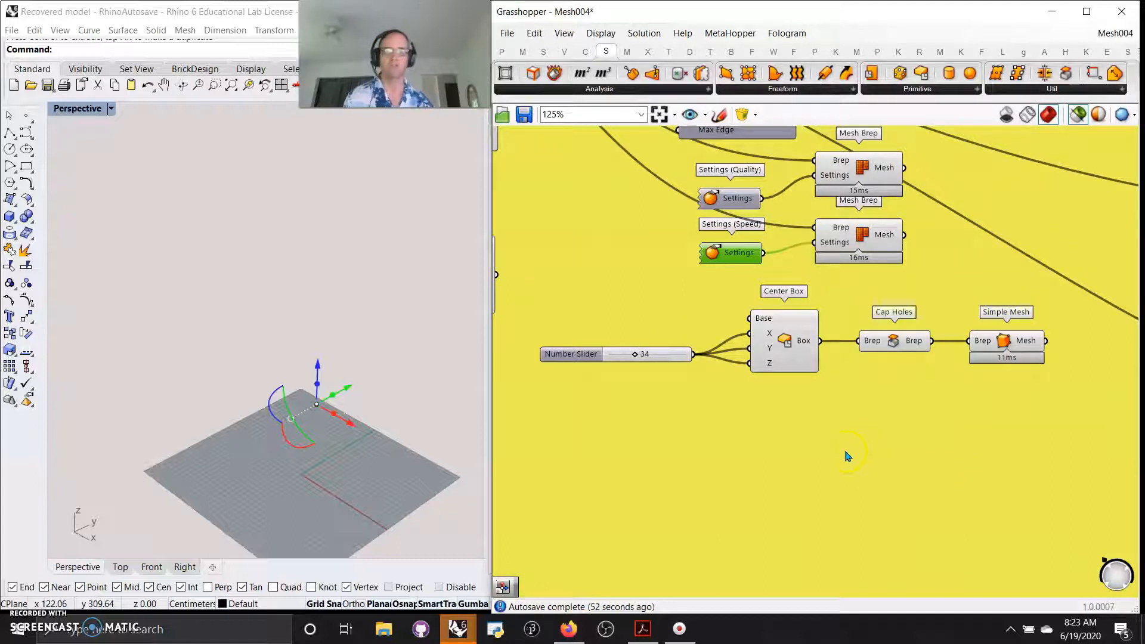
{"action": "left_click", "coordinate": [786, 351]}
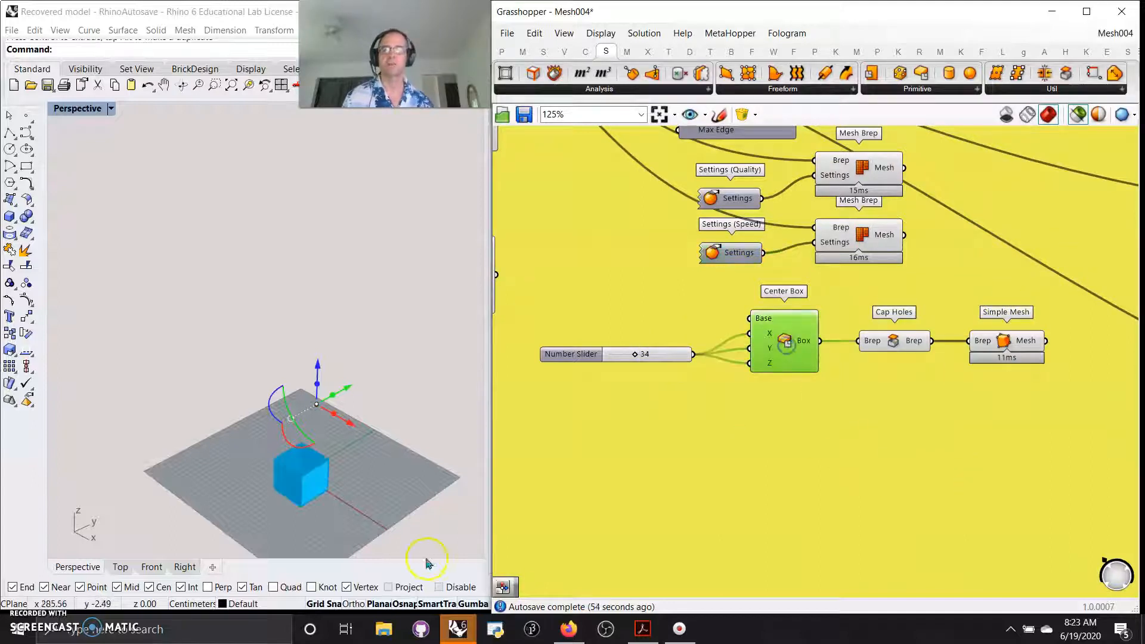
Step: Select the Cap Holes and Simple Mesh components in turn and preview the geometry each produces
{"action": "left_click", "coordinate": [899, 343]}
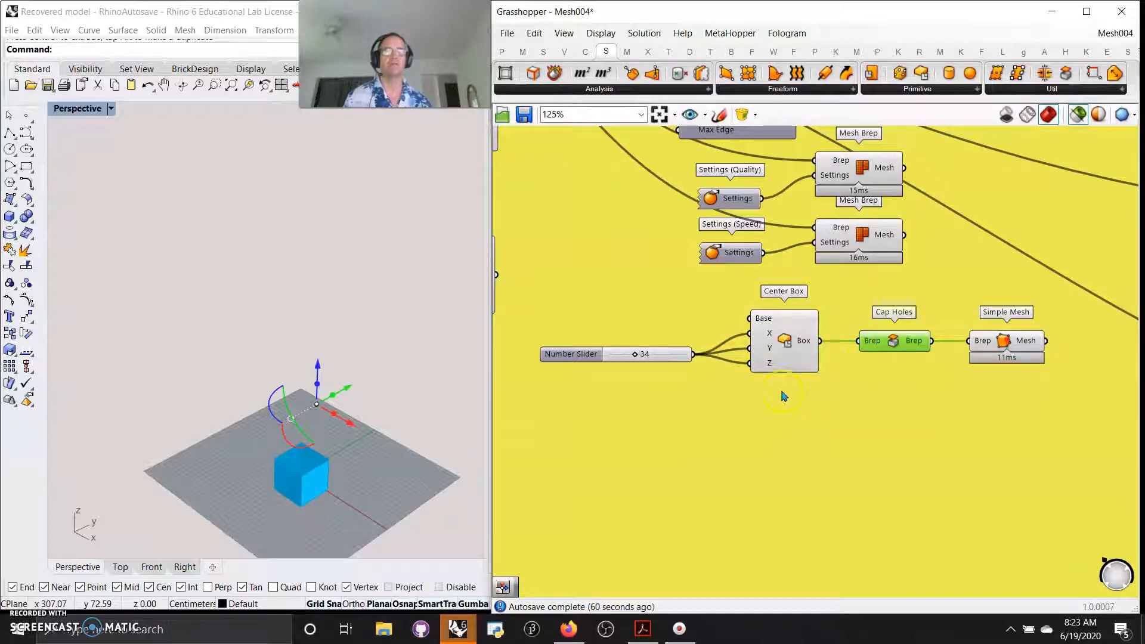
{"action": "left_click", "coordinate": [1005, 341]}
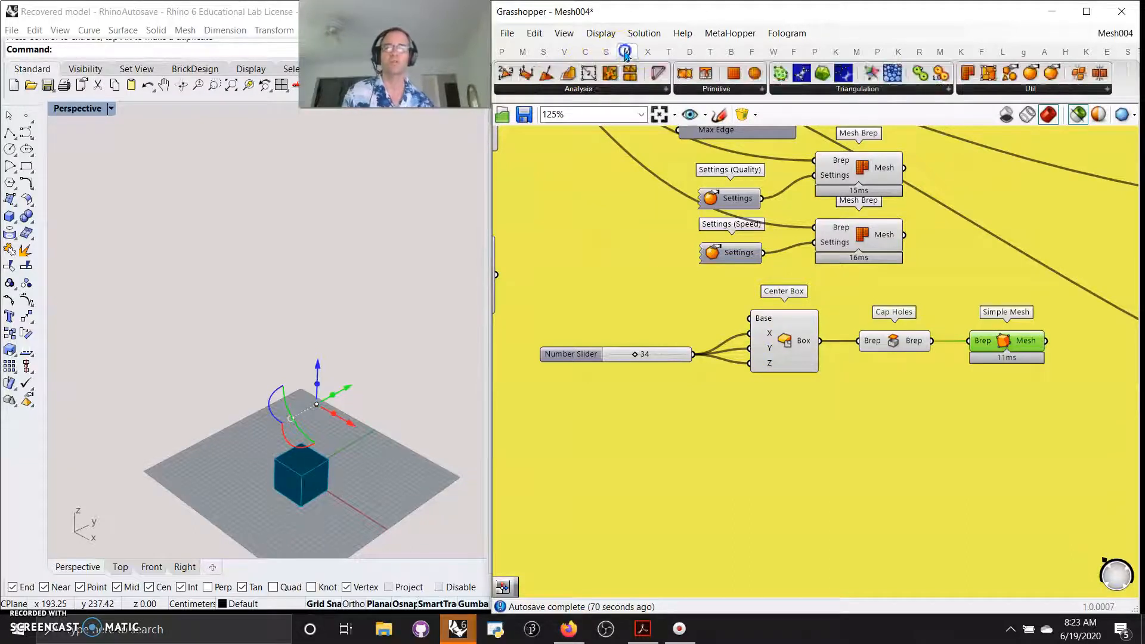
Step: Select the first Mesh parameter in the Blur Mesh chain and inspect its preview
{"action": "right_click_drag", "start_coordinate": [956, 226], "coordinate": [701, 362]}
{"action": "scroll", "coordinate": [763, 350], "scroll_direction": "down", "scroll_amount": 5}
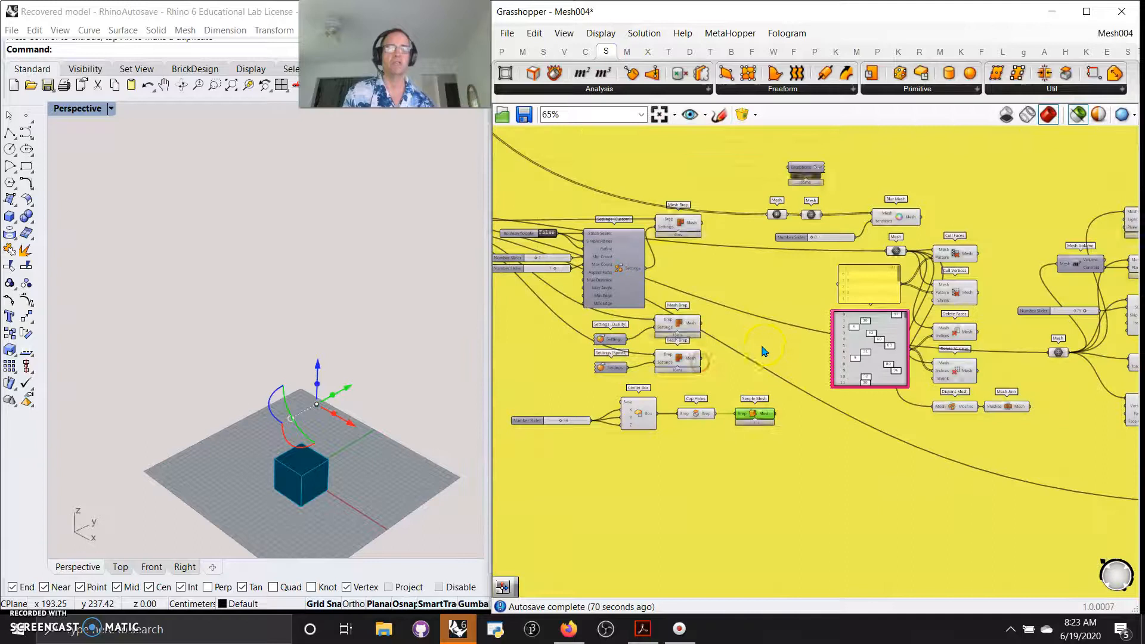
{"action": "right_click_drag", "start_coordinate": [795, 322], "coordinate": [751, 373]}
{"action": "scroll", "coordinate": [743, 316], "scroll_direction": "up", "scroll_amount": 6}
{"action": "left_click", "coordinate": [723, 253]}
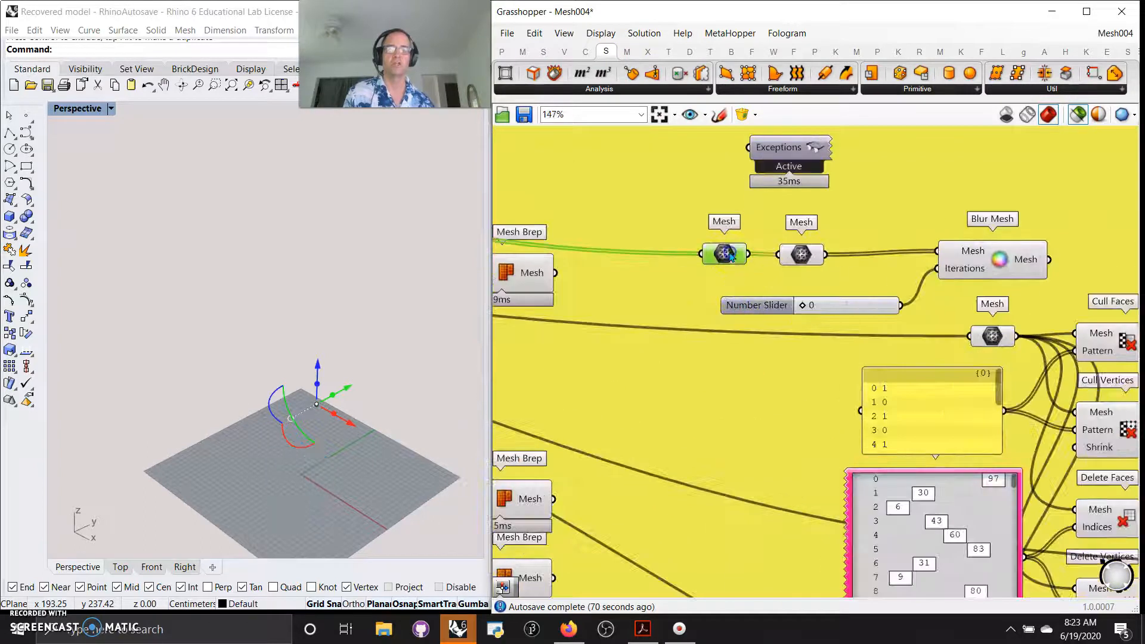
{"action": "right_click_drag", "start_coordinate": [381, 450], "coordinate": [377, 470]}
{"action": "scroll", "coordinate": [377, 470], "scroll_direction": "down", "scroll_amount": 7}
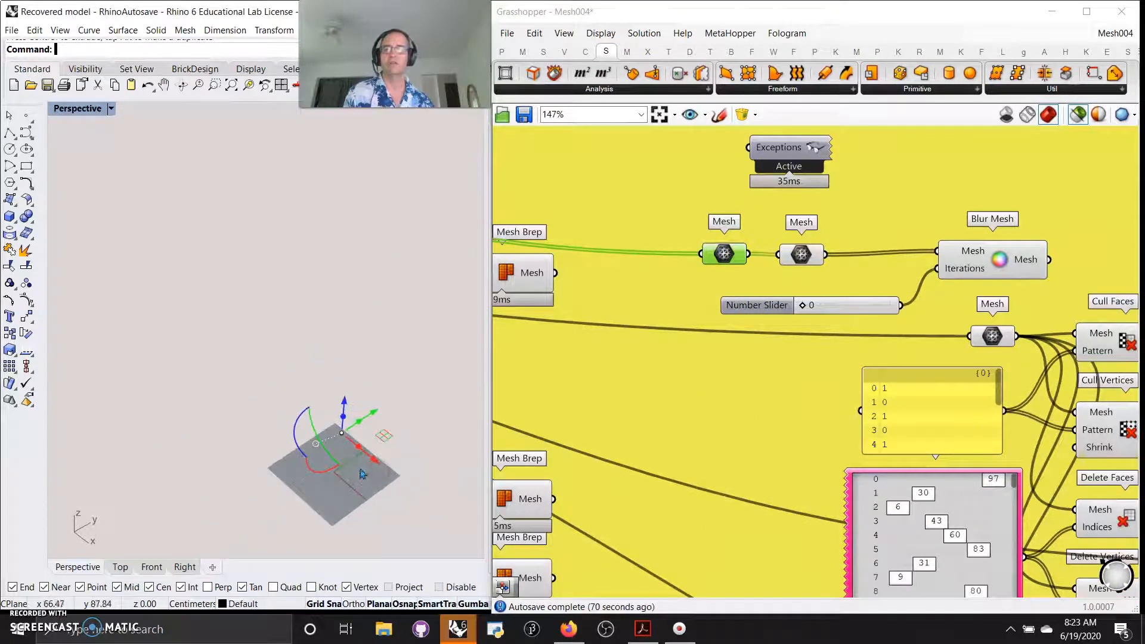
{"action": "scroll", "coordinate": [337, 326], "scroll_direction": "up", "scroll_amount": 4}
Step: Select the second Mesh parameter, directly ahead of Blur Mesh, and look for its preview in the Perspective view
{"action": "left_click", "coordinate": [803, 256]}
{"action": "mouse_move", "coordinate": [401, 449]}
{"action": "right_mouse_down"}
{"action": "mouse_move", "coordinate": [394, 437]}
{"action": "mouse_move", "coordinate": [388, 463]}
{"action": "right_mouse_up"}
{"action": "scroll", "coordinate": [349, 340], "scroll_direction": "down", "scroll_amount": 5}
{"action": "scroll", "coordinate": [343, 372], "scroll_direction": "up", "scroll_amount": 5}
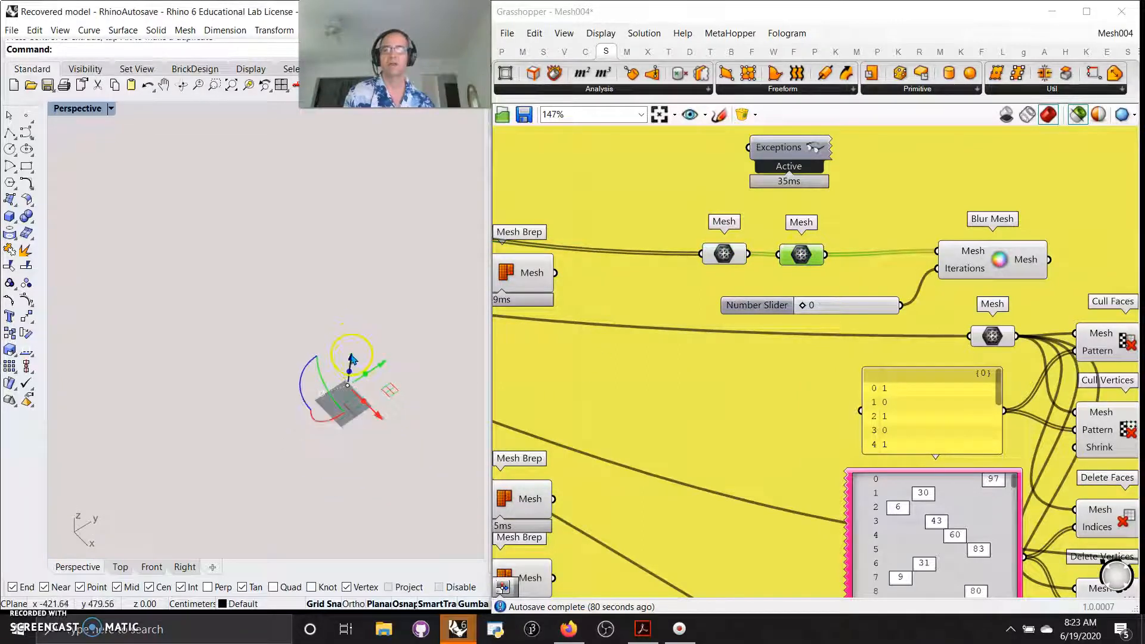
{"action": "scroll", "coordinate": [342, 376], "scroll_direction": "up", "scroll_amount": 3}
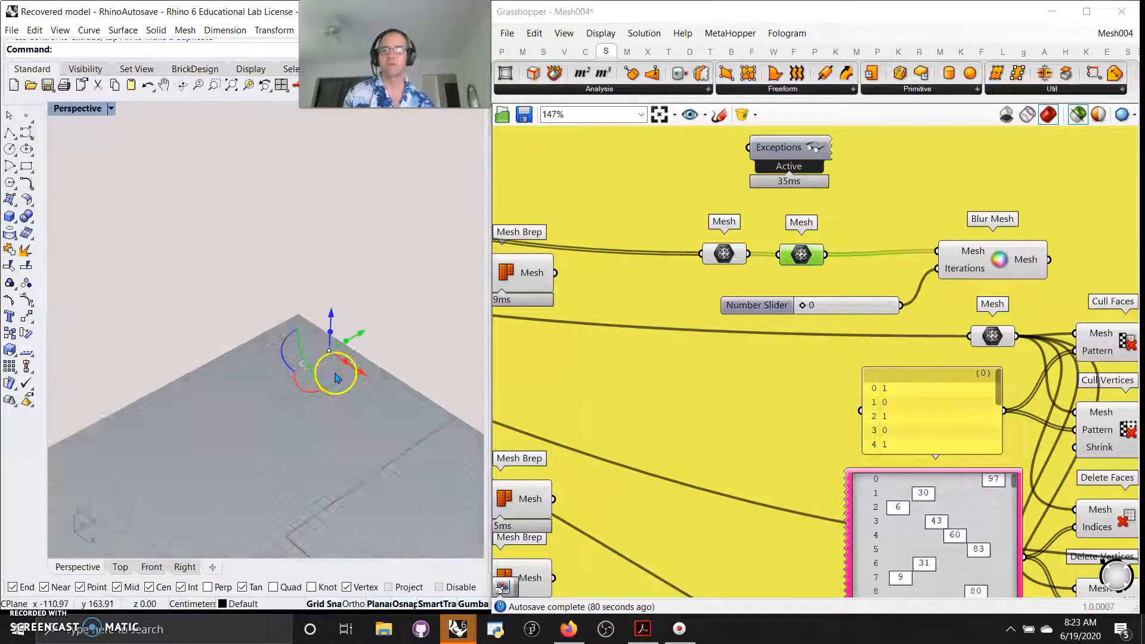
{"action": "scroll", "coordinate": [337, 369], "scroll_direction": "down", "scroll_amount": 4}
Step: Preview the Blur Mesh component and toggle the selected-only preview off and back on
{"action": "left_click", "coordinate": [818, 290]}
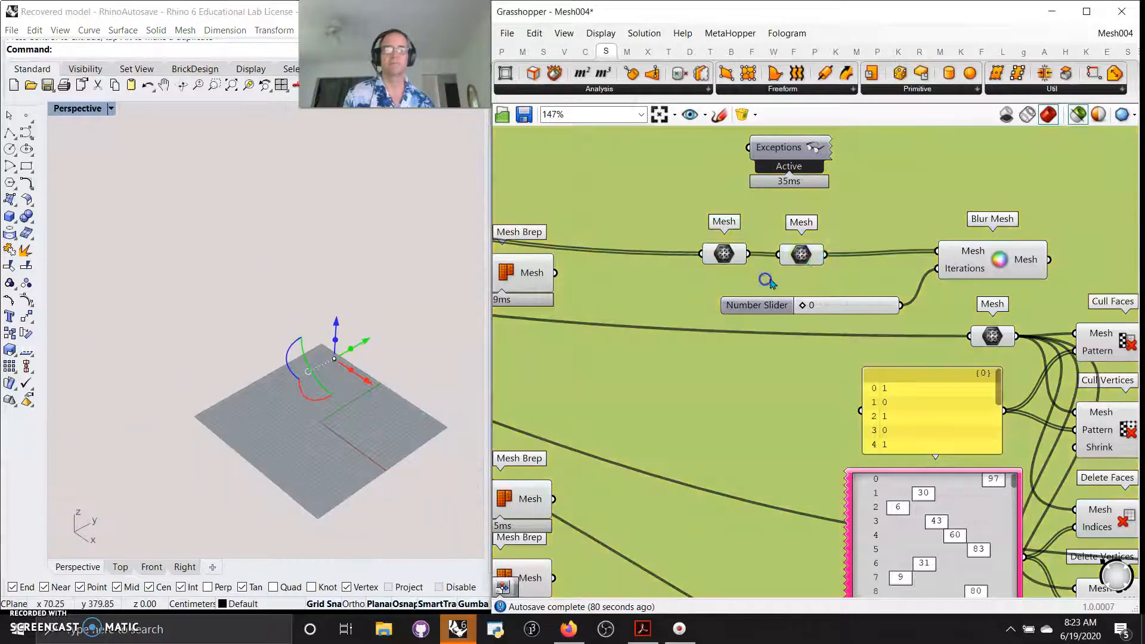
{"action": "left_click", "coordinate": [1006, 260]}
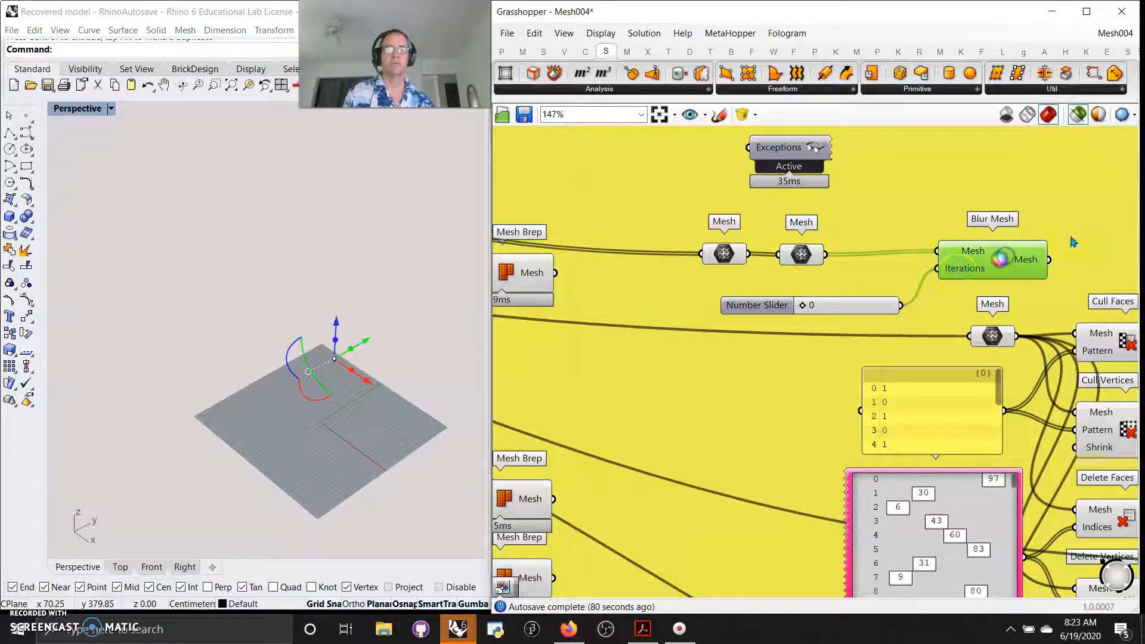
{"action": "left_click", "coordinate": [1079, 116]}
{"action": "left_click", "coordinate": [1079, 117]}
{"action": "left_click", "coordinate": [746, 406]}
Step: Trace the wire feeding the Blur Mesh chain back to the Mesh Spray component and select it
{"action": "right_click_drag", "start_coordinate": [706, 378], "coordinate": [933, 417]}
{"action": "scroll", "coordinate": [800, 403], "scroll_direction": "down", "scroll_amount": 6}
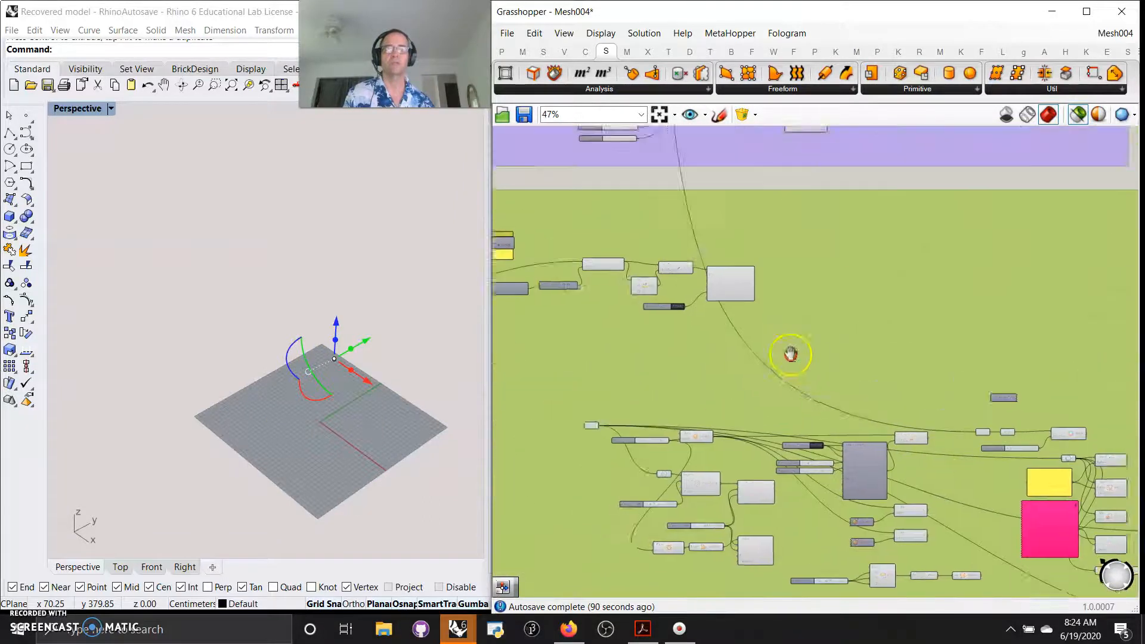
{"action": "right_click_drag", "start_coordinate": [765, 295], "coordinate": [807, 516]}
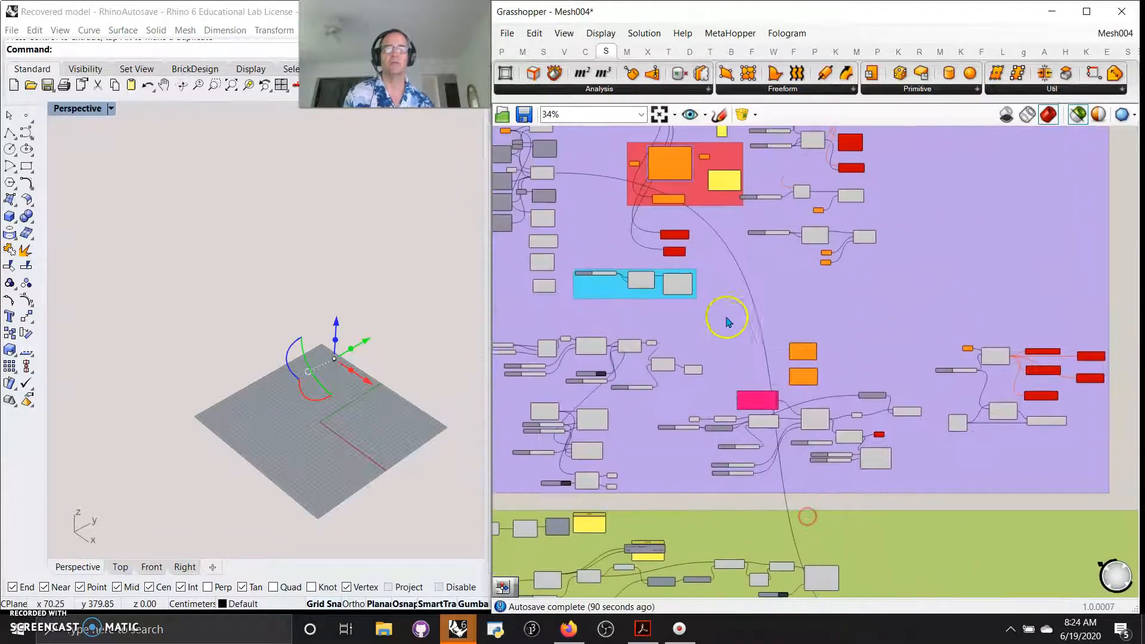
{"action": "right_click_drag", "start_coordinate": [725, 285], "coordinate": [878, 385]}
{"action": "scroll", "coordinate": [706, 295], "scroll_direction": "up", "scroll_amount": 6}
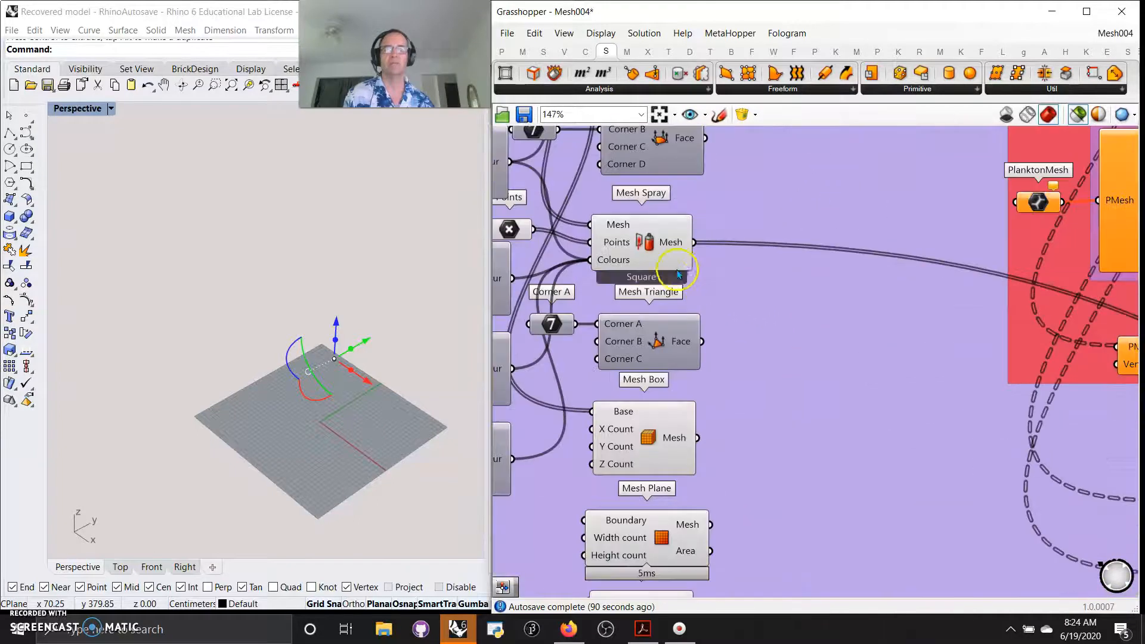
{"action": "right_click_drag", "start_coordinate": [685, 245], "coordinate": [701, 245]}
{"action": "right_click_drag", "start_coordinate": [775, 277], "coordinate": [848, 293]}
{"action": "left_click_drag", "start_coordinate": [769, 267], "coordinate": [792, 264]}
Step: Try connecting the Mesh parameter that feeds the Mesh Brep examples to the first Mesh parameter of the Blur Mesh chain
{"action": "scroll", "coordinate": [791, 264], "scroll_direction": "down", "scroll_amount": 8}
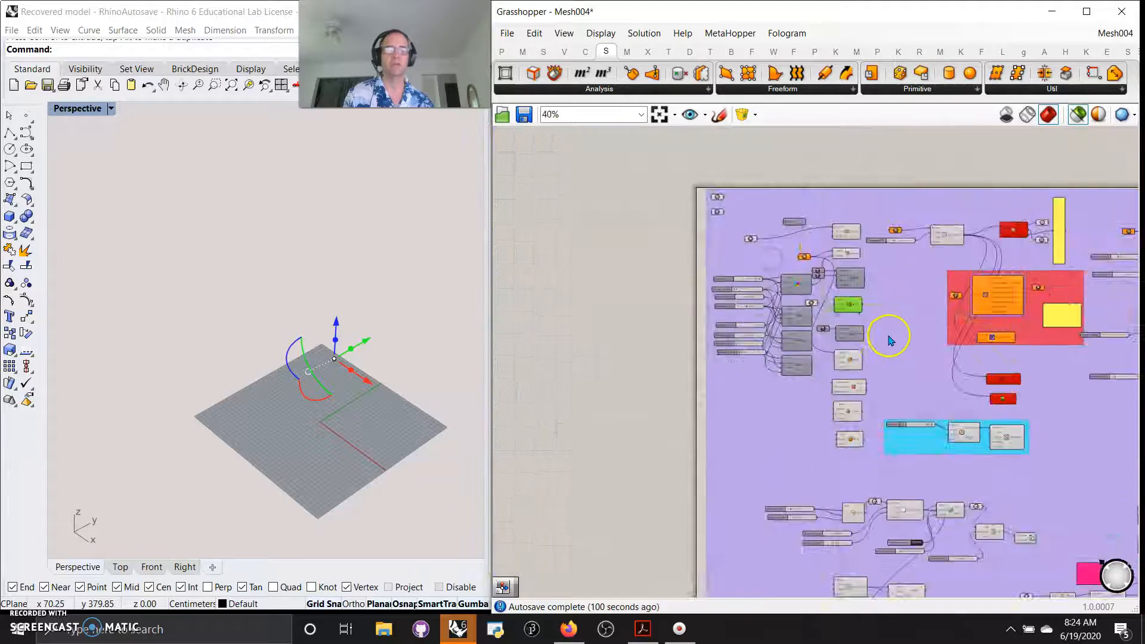
{"action": "scroll", "coordinate": [936, 459], "scroll_direction": "up", "scroll_amount": 7}
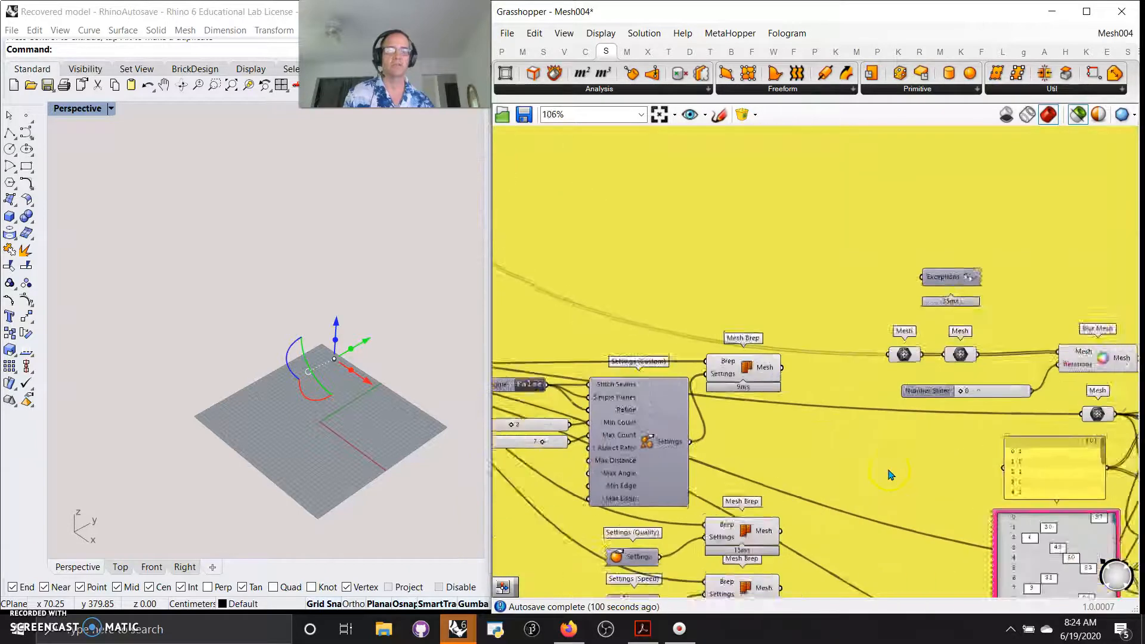
{"action": "left_click_drag", "start_coordinate": [879, 341], "coordinate": [870, 335]}
{"action": "right_click_drag", "start_coordinate": [756, 384], "coordinate": [1010, 411]}
{"action": "scroll", "coordinate": [959, 412], "scroll_direction": "down", "scroll_amount": 3}
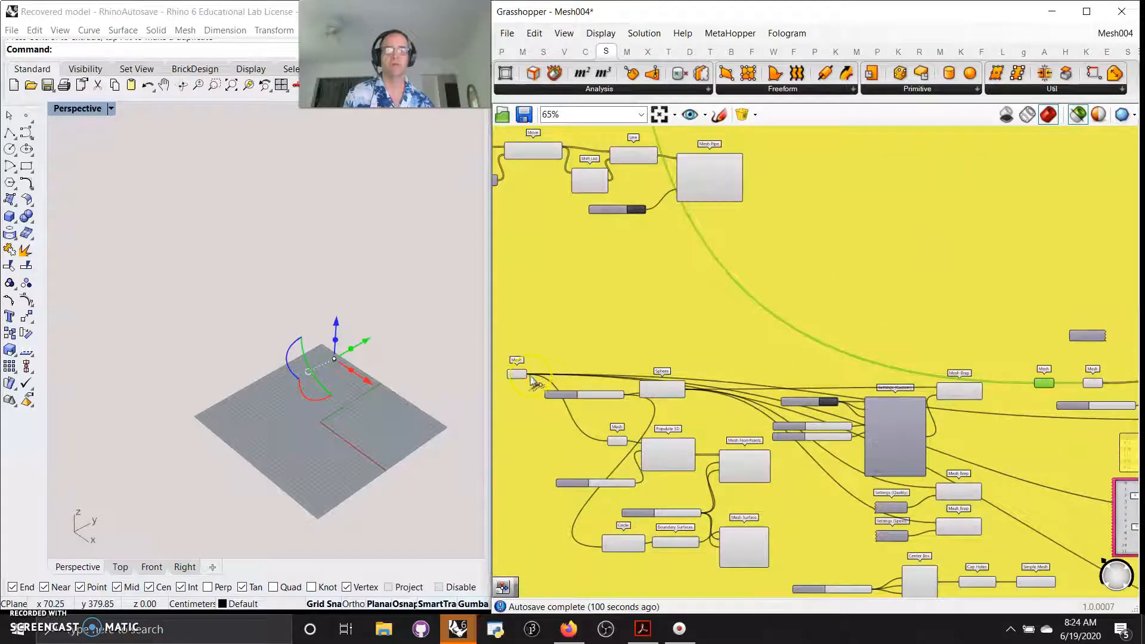
{"action": "left_click_drag", "start_coordinate": [530, 377], "coordinate": [1034, 382]}
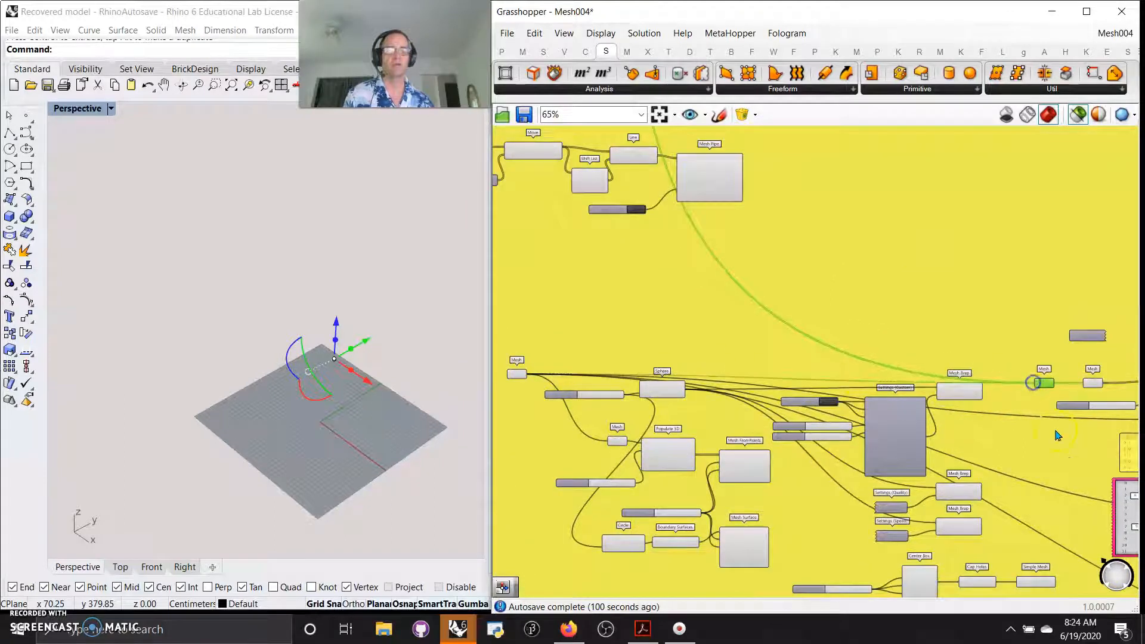
{"action": "scroll", "coordinate": [978, 471], "scroll_direction": "up", "scroll_amount": 5}
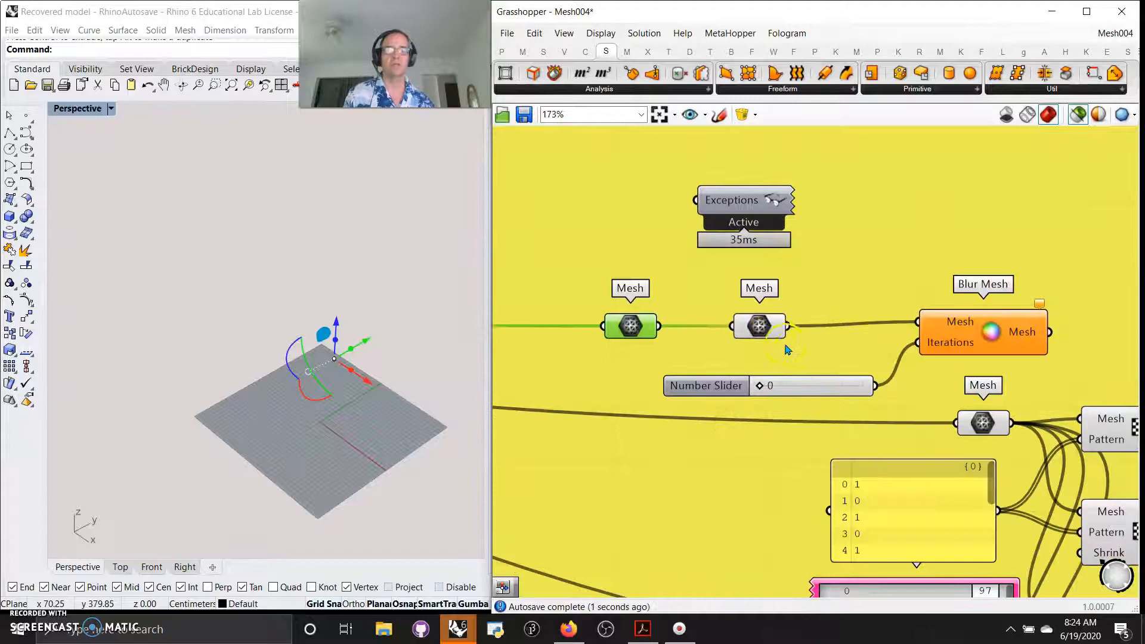
Step: Move the Blur Mesh component slightly up on the canvas and preview the Mesh parameter that feeds it
{"action": "right_click_drag", "start_coordinate": [699, 396], "coordinate": [822, 447]}
{"action": "right_click_drag", "start_coordinate": [1007, 498], "coordinate": [761, 503]}
{"action": "left_click_drag", "start_coordinate": [910, 389], "coordinate": [933, 348]}
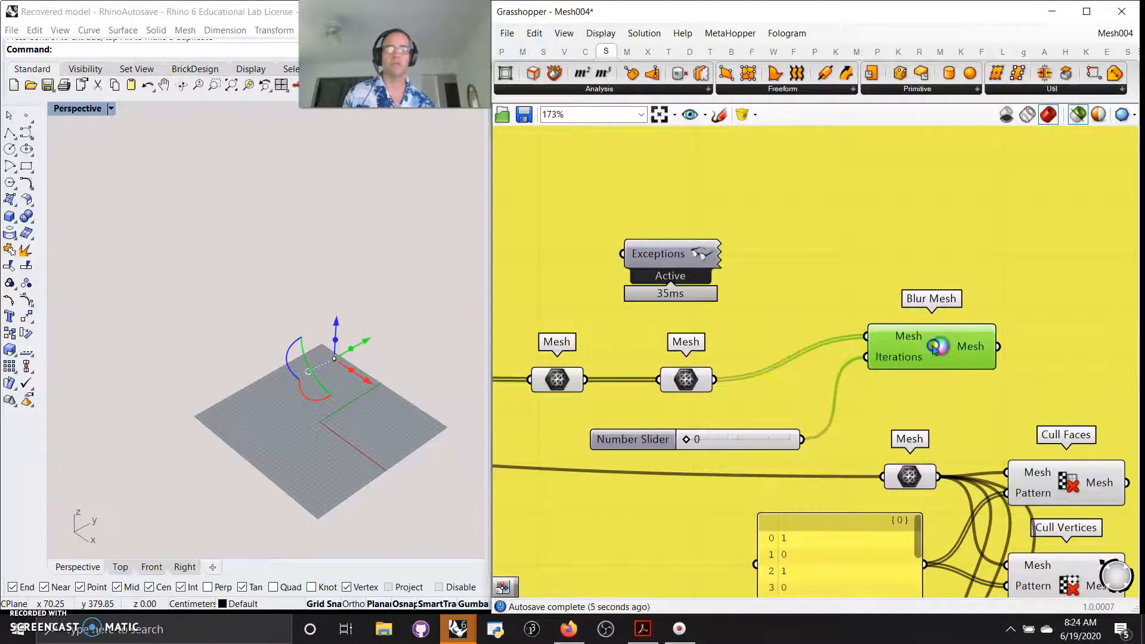
{"action": "left_click", "coordinate": [667, 381]}
{"action": "scroll", "coordinate": [327, 356], "scroll_direction": "up", "scroll_amount": 4}
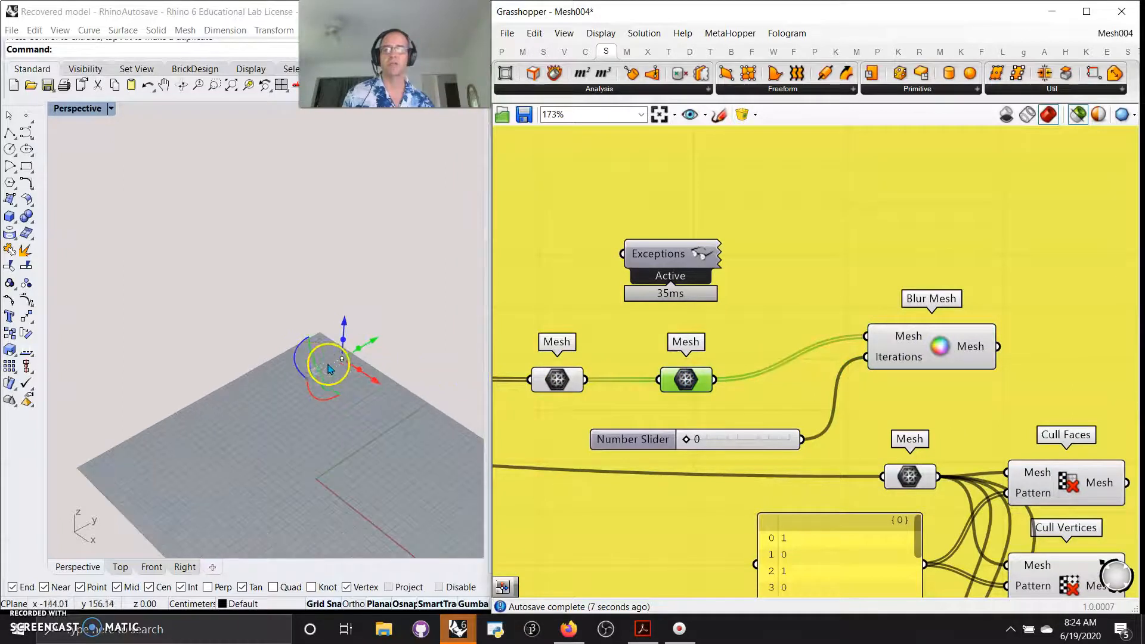
{"action": "scroll", "coordinate": [349, 370], "scroll_direction": "down", "scroll_amount": 4}
Step: Go back to the Mesh Spray component in the purple group and select it to check its inputs
{"action": "right_click_drag", "start_coordinate": [634, 332], "coordinate": [953, 378]}
{"action": "scroll", "coordinate": [928, 365], "scroll_direction": "down", "scroll_amount": 5}
{"action": "scroll", "coordinate": [927, 365], "scroll_direction": "down", "scroll_amount": 5}
{"action": "right_click_drag", "start_coordinate": [738, 286], "coordinate": [814, 441]}
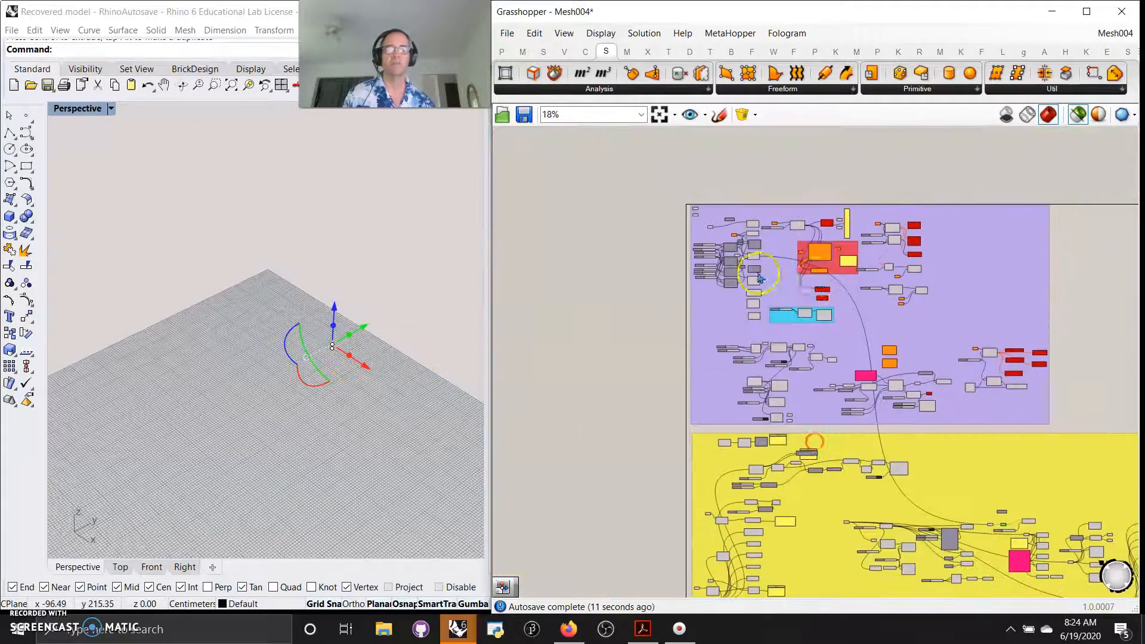
{"action": "scroll", "coordinate": [746, 270], "scroll_direction": "up", "scroll_amount": 5}
{"action": "scroll", "coordinate": [747, 272], "scroll_direction": "up", "scroll_amount": 2}
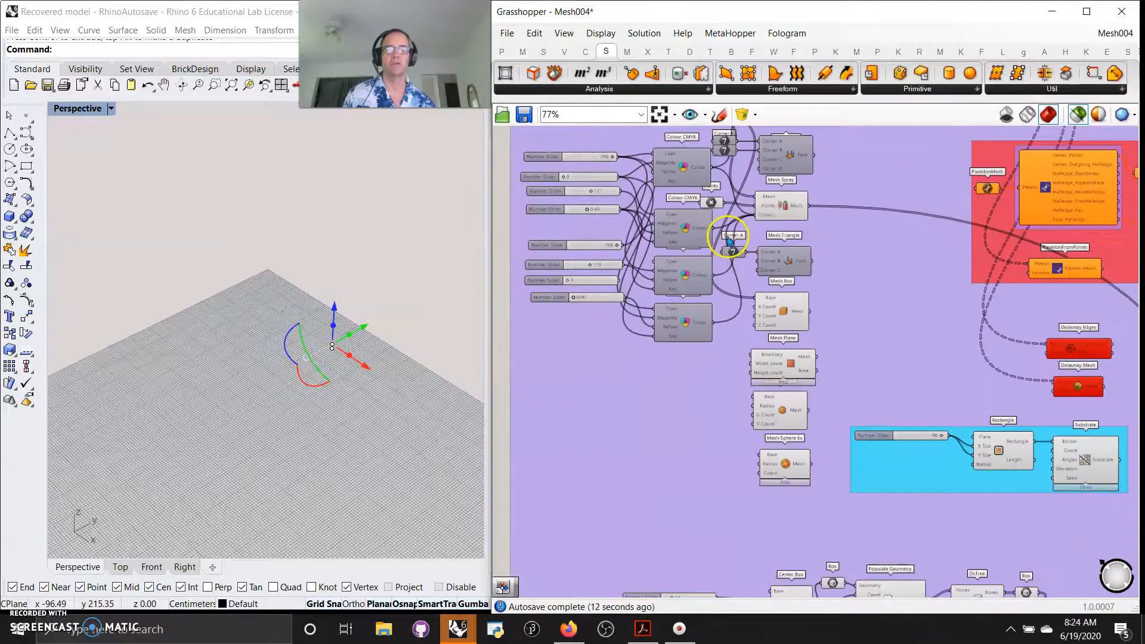
{"action": "left_click", "coordinate": [781, 205]}
{"action": "scroll", "coordinate": [900, 349], "scroll_direction": "down", "scroll_amount": 8}
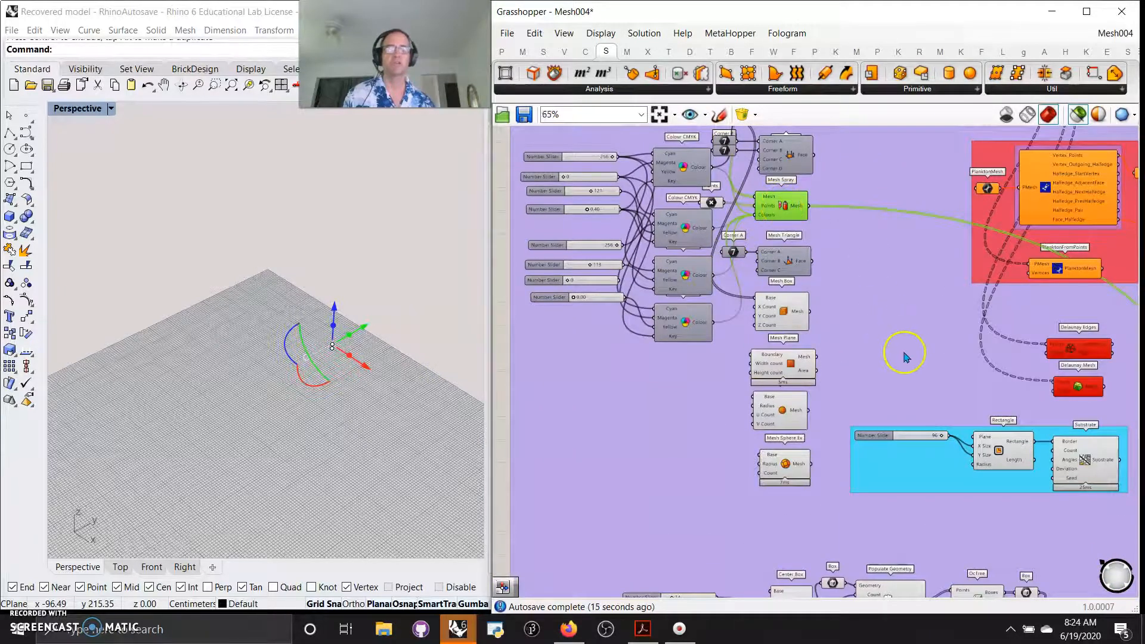
Step: Read the Blur Mesh description and set its Iterations slider to 4
{"action": "right_click_drag", "start_coordinate": [1097, 554], "coordinate": [754, 352]}
{"action": "scroll", "coordinate": [755, 351], "scroll_direction": "up", "scroll_amount": 8}
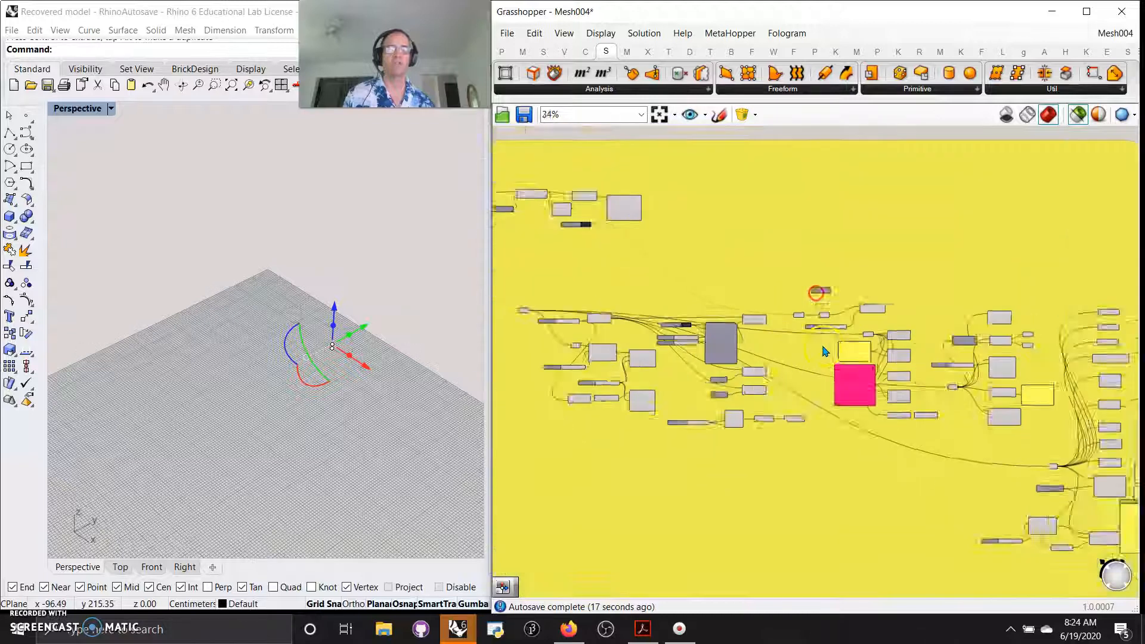
{"action": "right_click_drag", "start_coordinate": [851, 272], "coordinate": [849, 274]}
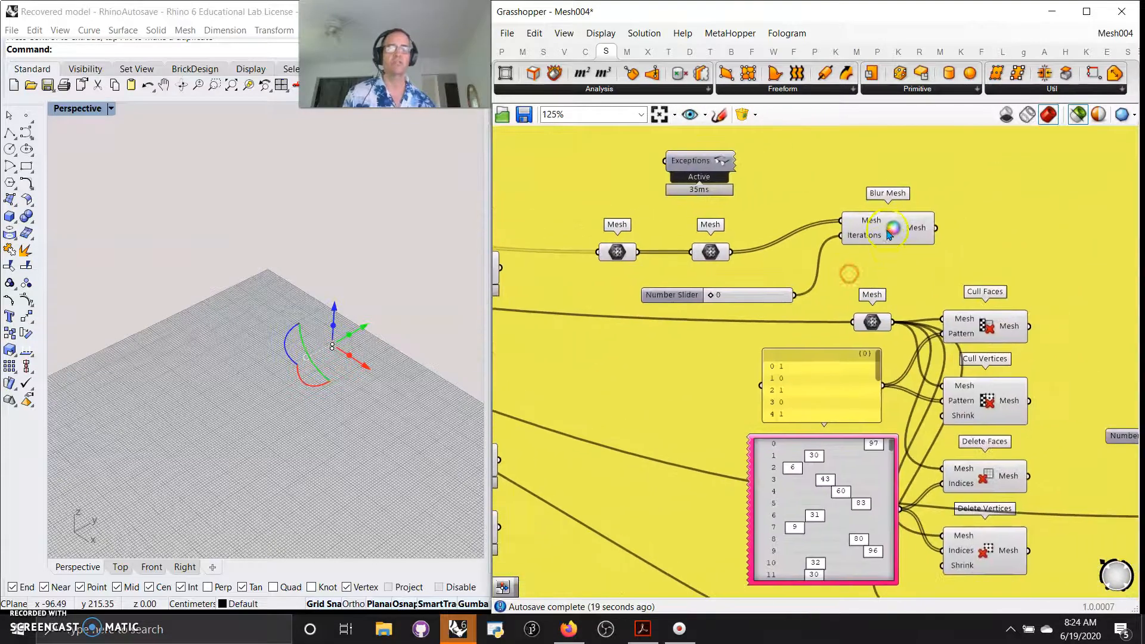
{"action": "mouse_move", "coordinate": [892, 230]}
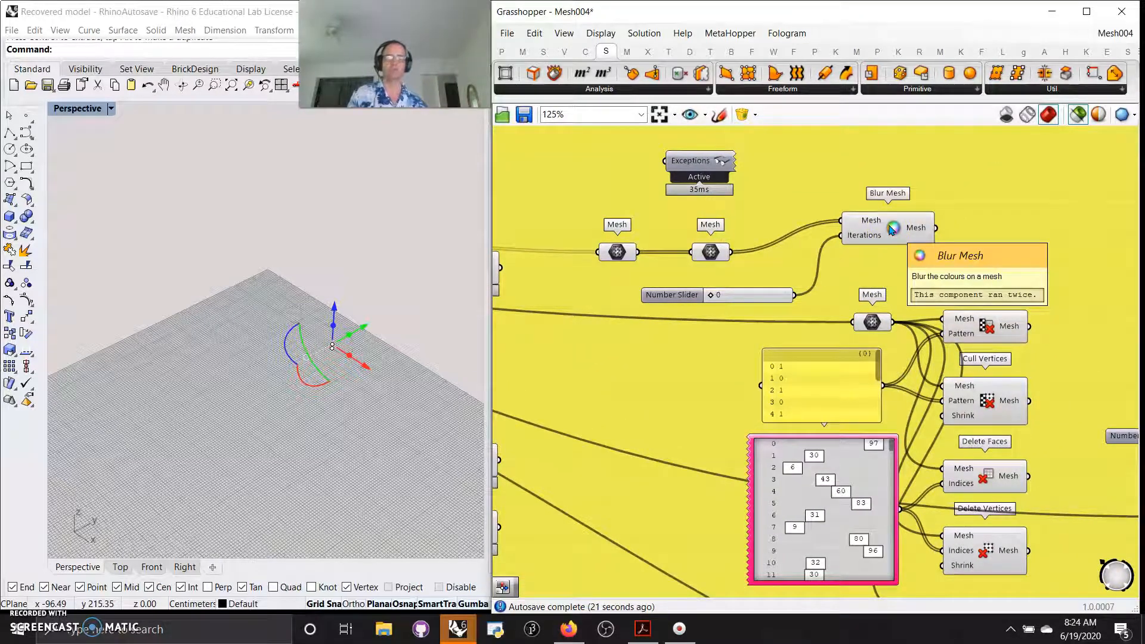
{"action": "right_click_drag", "start_coordinate": [862, 275], "coordinate": [848, 196]}
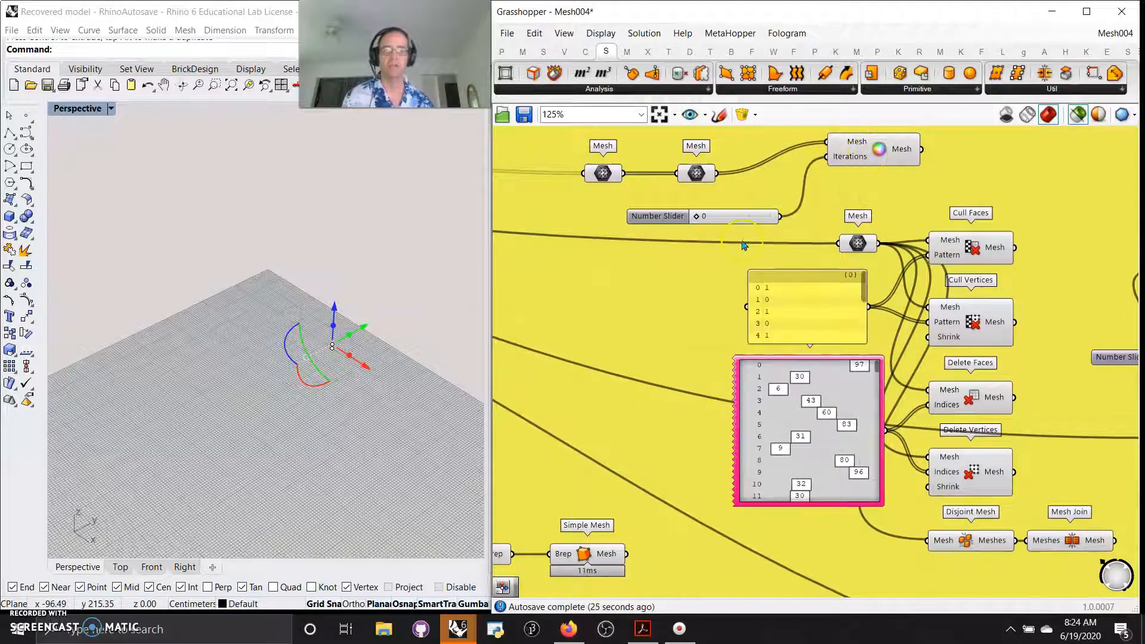
{"action": "left_click_drag", "start_coordinate": [730, 221], "coordinate": [728, 224]}
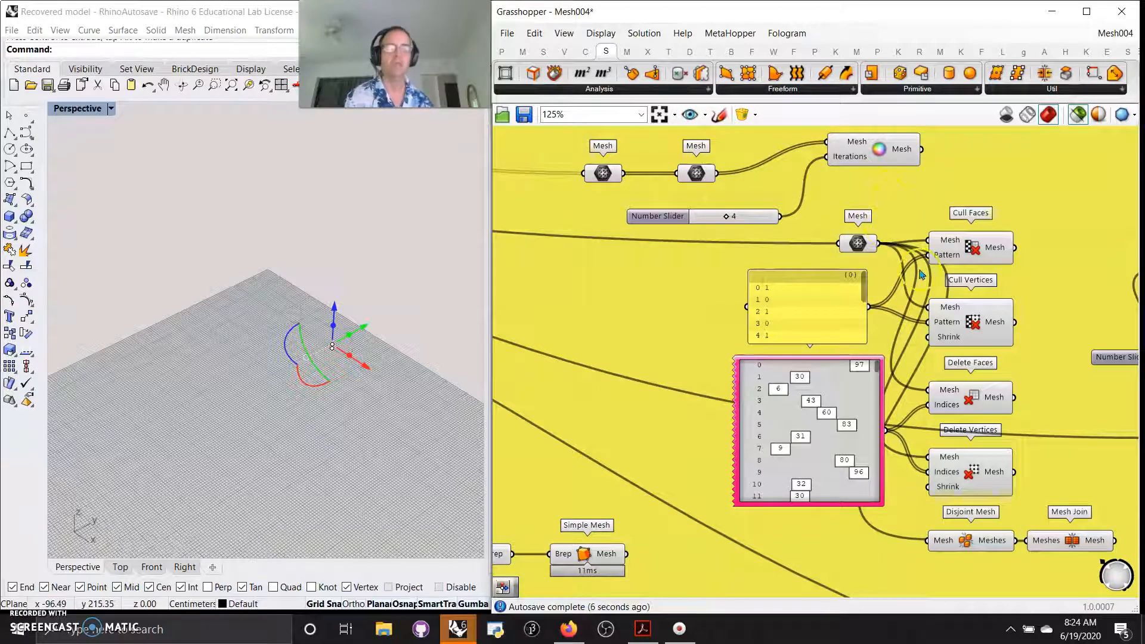
Step: Select the Mesh parameter feeding Cull Faces and preview the whole source mesh
{"action": "right_click_drag", "start_coordinate": [894, 209], "coordinate": [797, 188]}
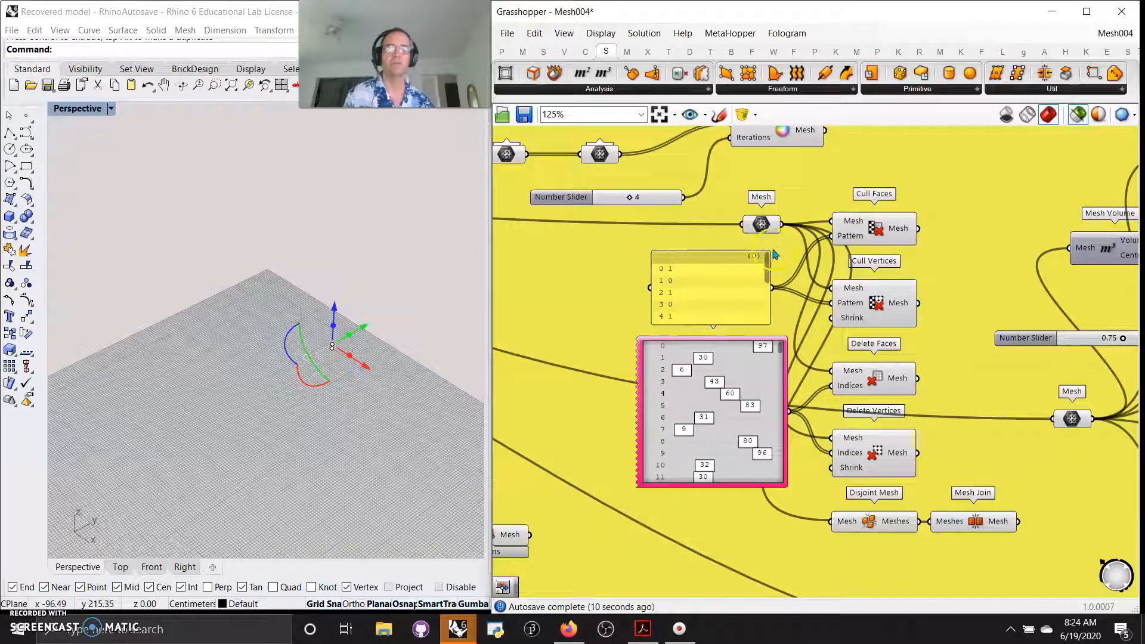
{"action": "left_click", "coordinate": [757, 225]}
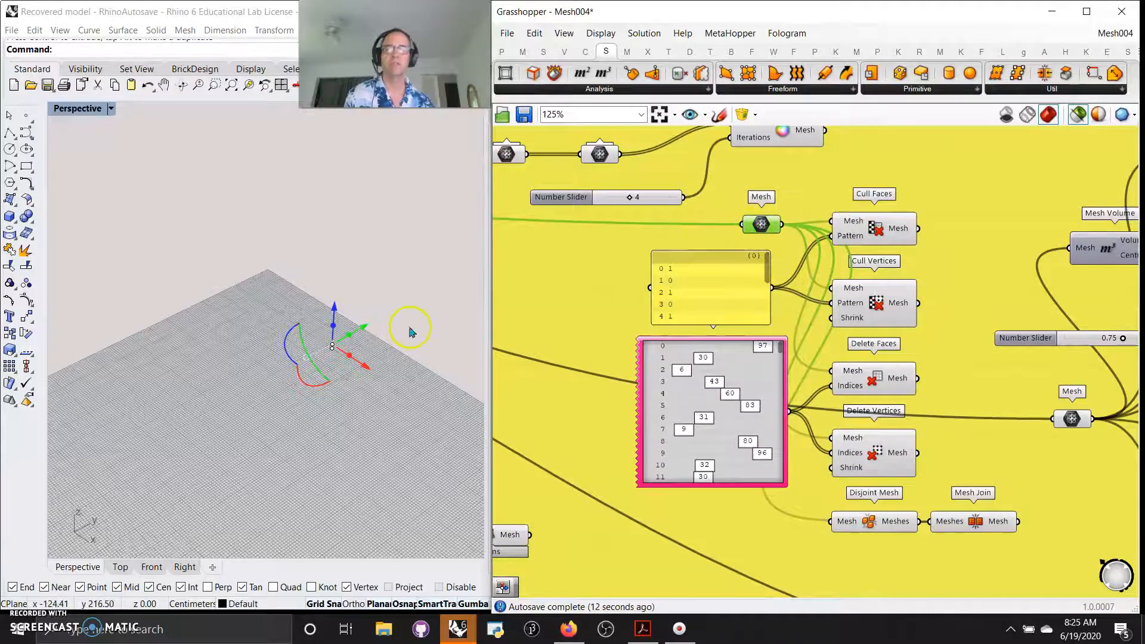
{"action": "scroll", "coordinate": [286, 354], "scroll_direction": "down", "scroll_amount": 3}
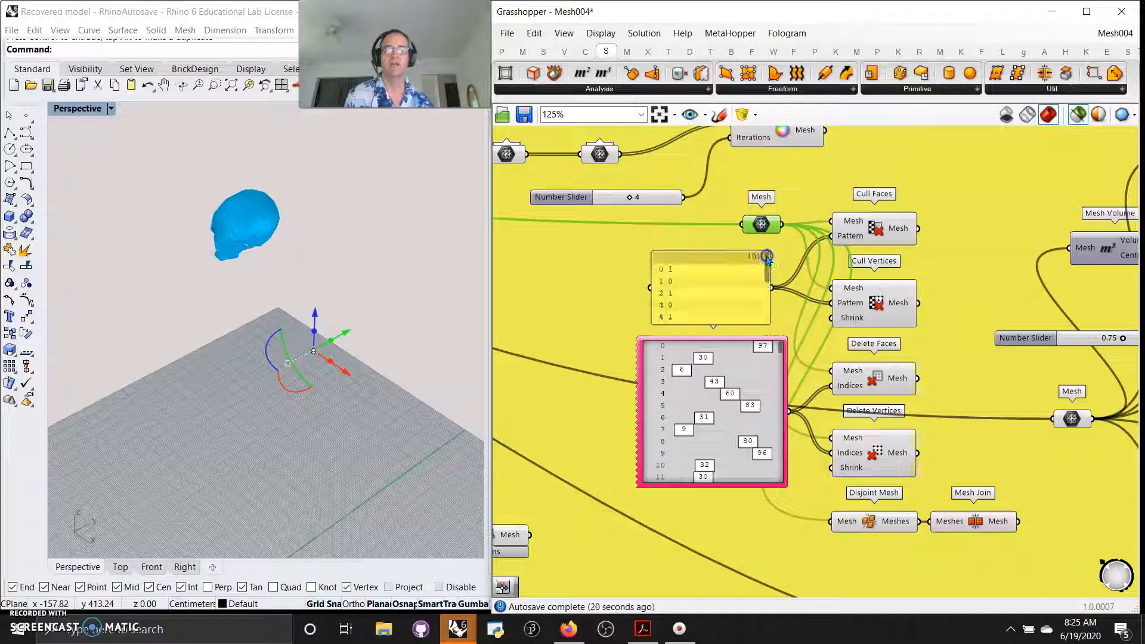
Step: Select Cull Faces and Cull Vertices in turn and compare their previews with the source mesh
{"action": "left_click", "coordinate": [874, 305]}
{"action": "scroll", "coordinate": [307, 246], "scroll_direction": "up", "scroll_amount": 5}
{"action": "right_click_drag", "start_coordinate": [240, 216], "coordinate": [245, 217]}
{"action": "left_click", "coordinate": [863, 229]}
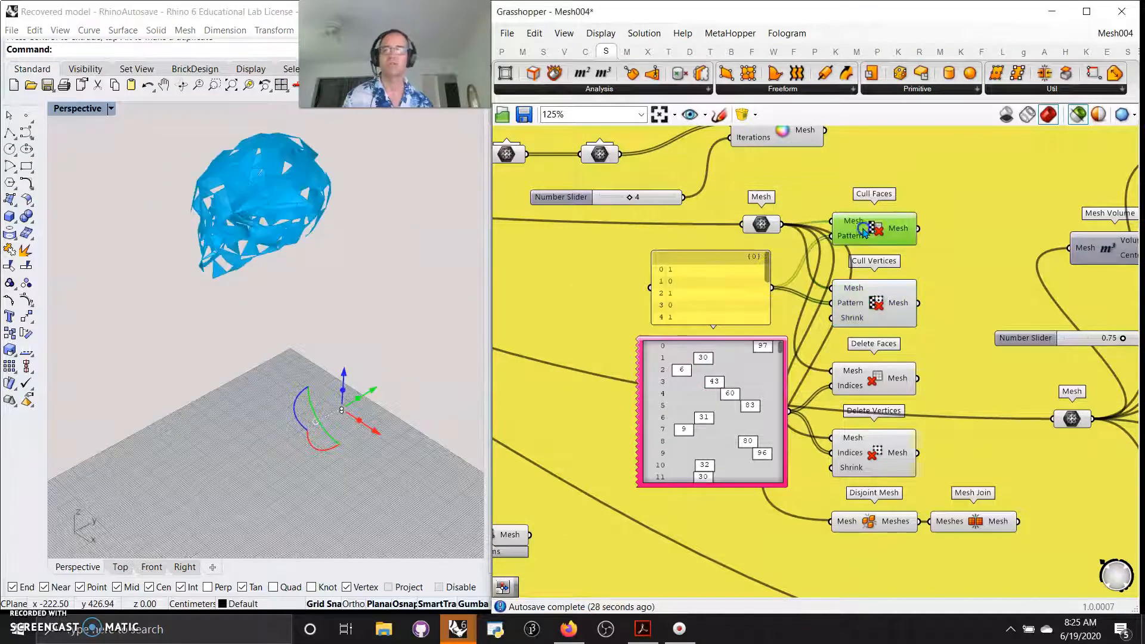
{"action": "left_click", "coordinate": [763, 227]}
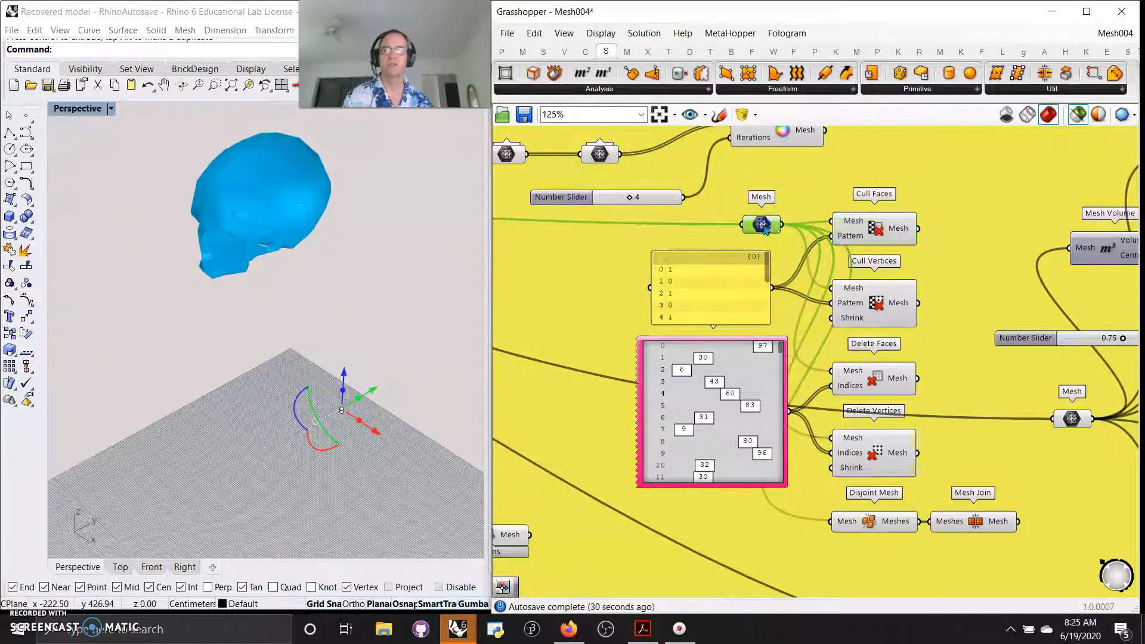
{"action": "left_click", "coordinate": [868, 234]}
{"action": "left_click", "coordinate": [876, 306]}
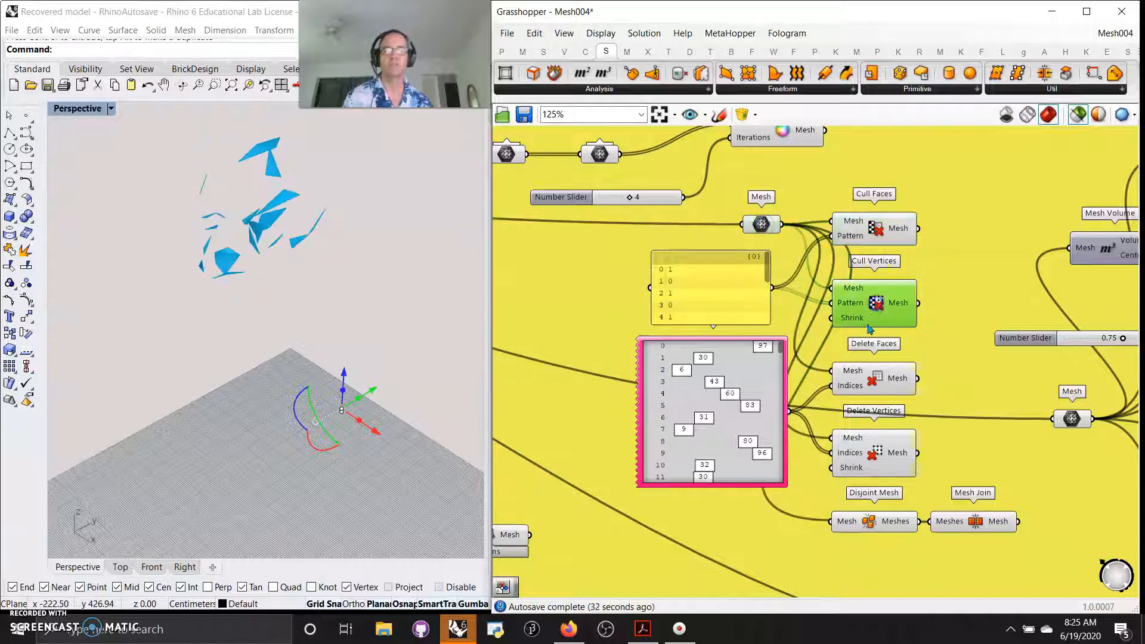
Step: Switch the component palette to the Sets category to look at its list and sequence tools
{"action": "right_click_drag", "start_coordinate": [959, 410], "coordinate": [950, 337]}
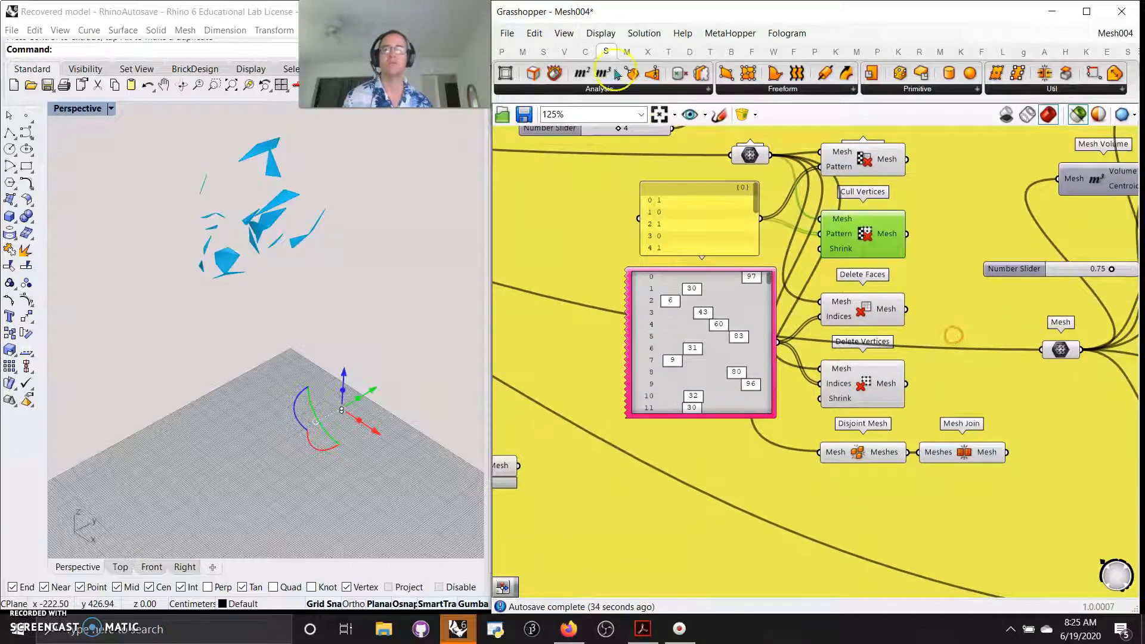
{"action": "left_click", "coordinate": [587, 54]}
{"action": "left_click", "coordinate": [564, 52]}
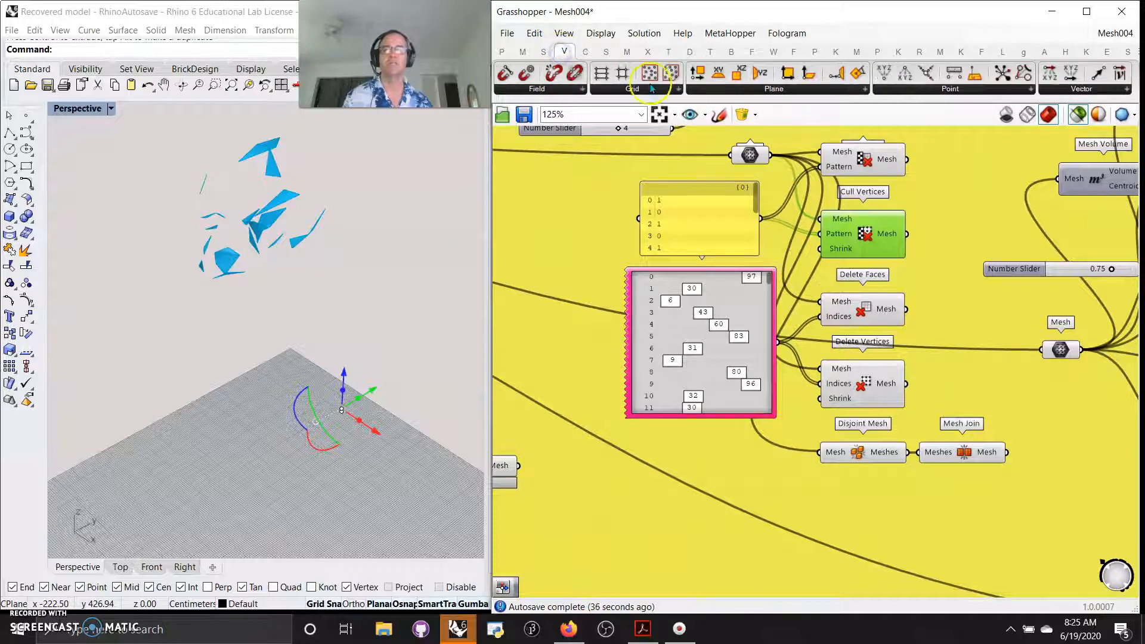
{"action": "left_click", "coordinate": [545, 53]}
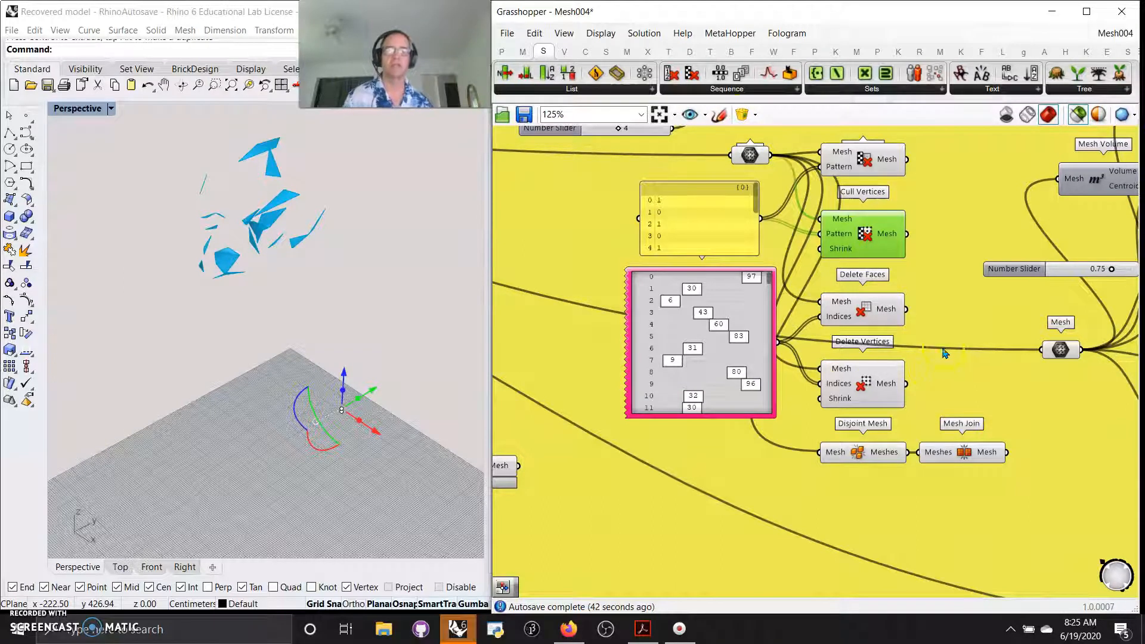
Step: Preview Delete Faces, set entry 4 of the gene pool feeding its Indices to 32, and read its Mesh input description
{"action": "left_click", "coordinate": [864, 312]}
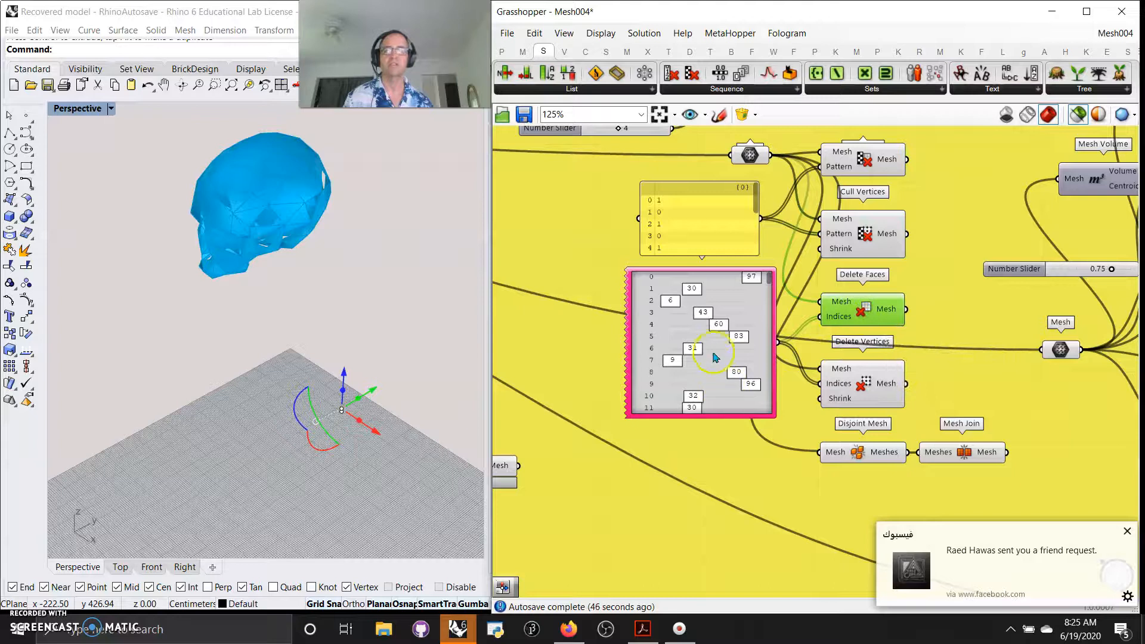
{"action": "left_click_drag", "start_coordinate": [711, 329], "coordinate": [687, 334]}
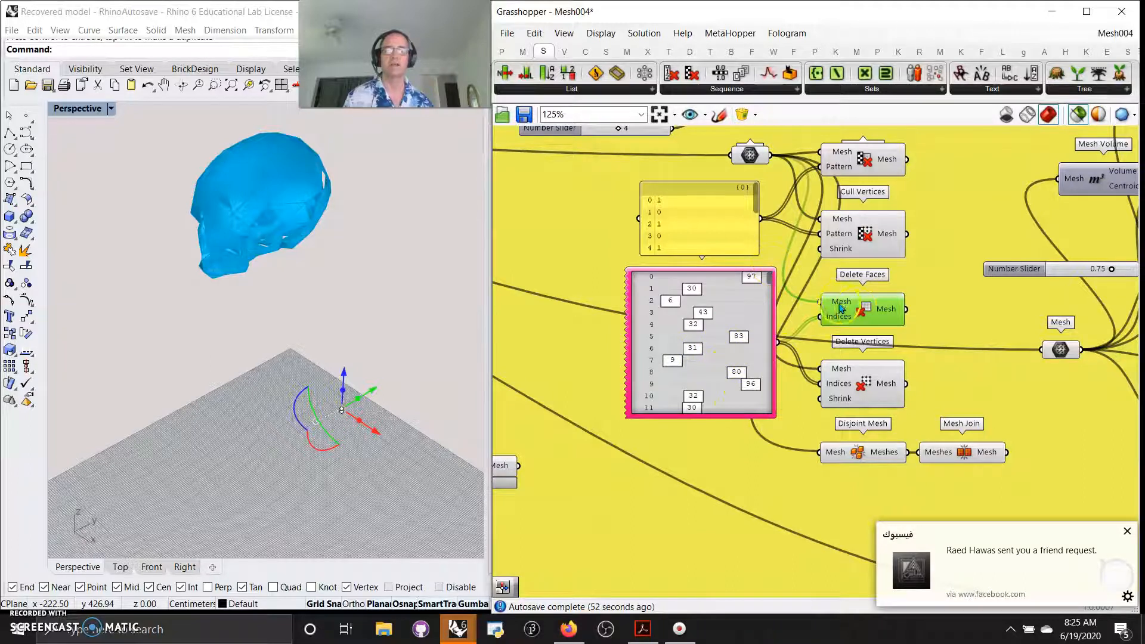
{"action": "mouse_move", "coordinate": [841, 303]}
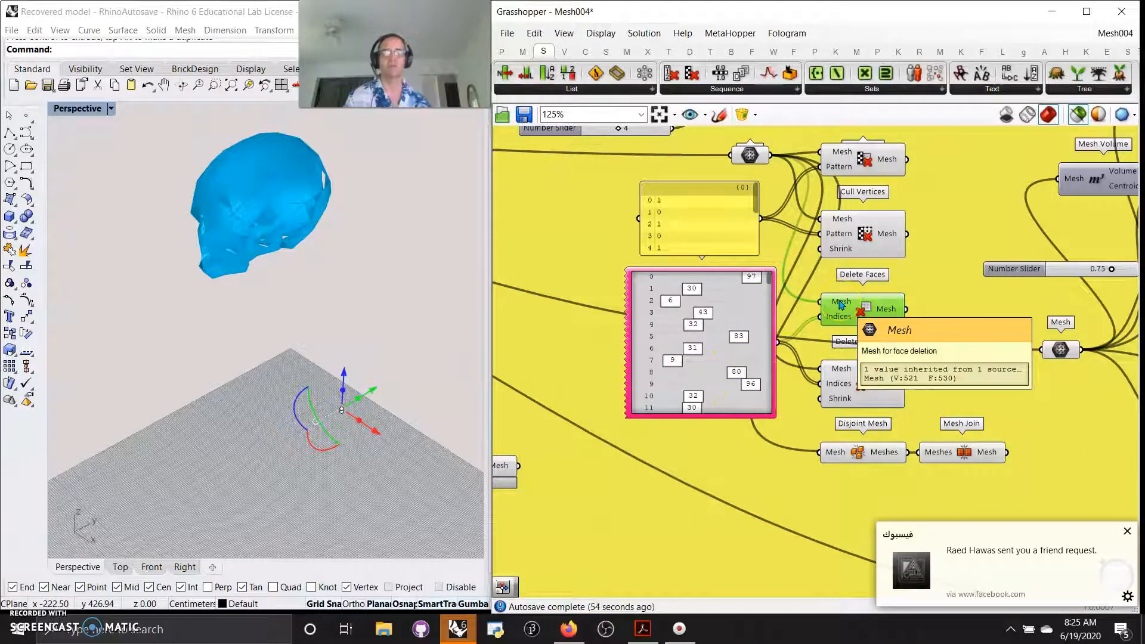
Step: Lengthen the gene pool to show more entries and compare the Delete Vertices preview with Delete Faces
{"action": "left_click_drag", "start_coordinate": [723, 415], "coordinate": [704, 469]}
{"action": "left_click_drag", "start_coordinate": [859, 393], "coordinate": [863, 399]}
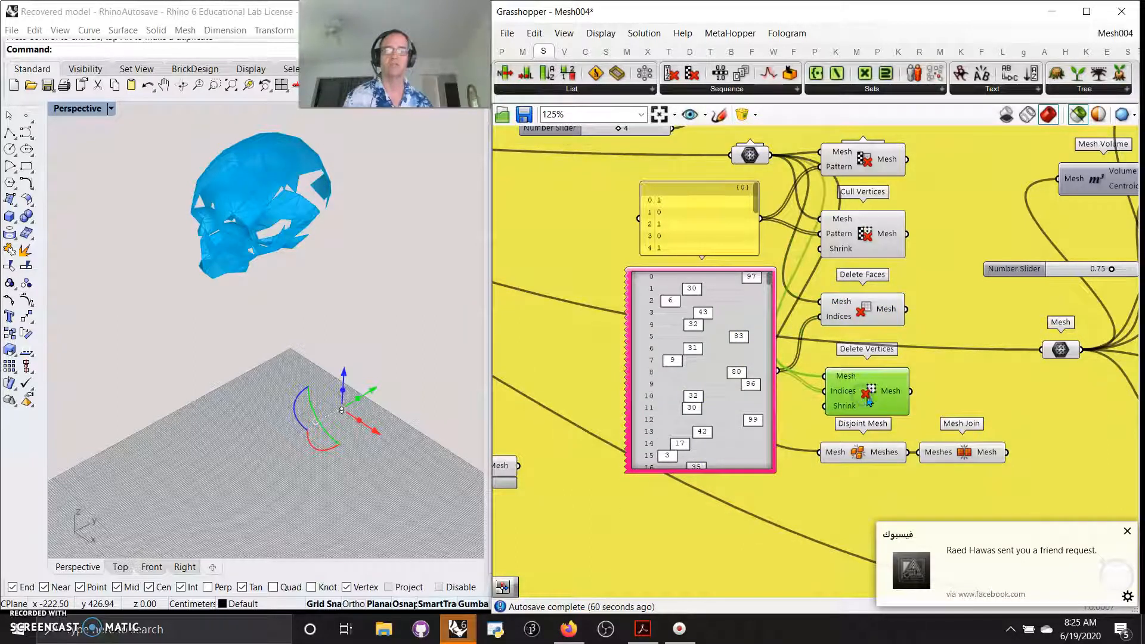
{"action": "left_click", "coordinate": [861, 300]}
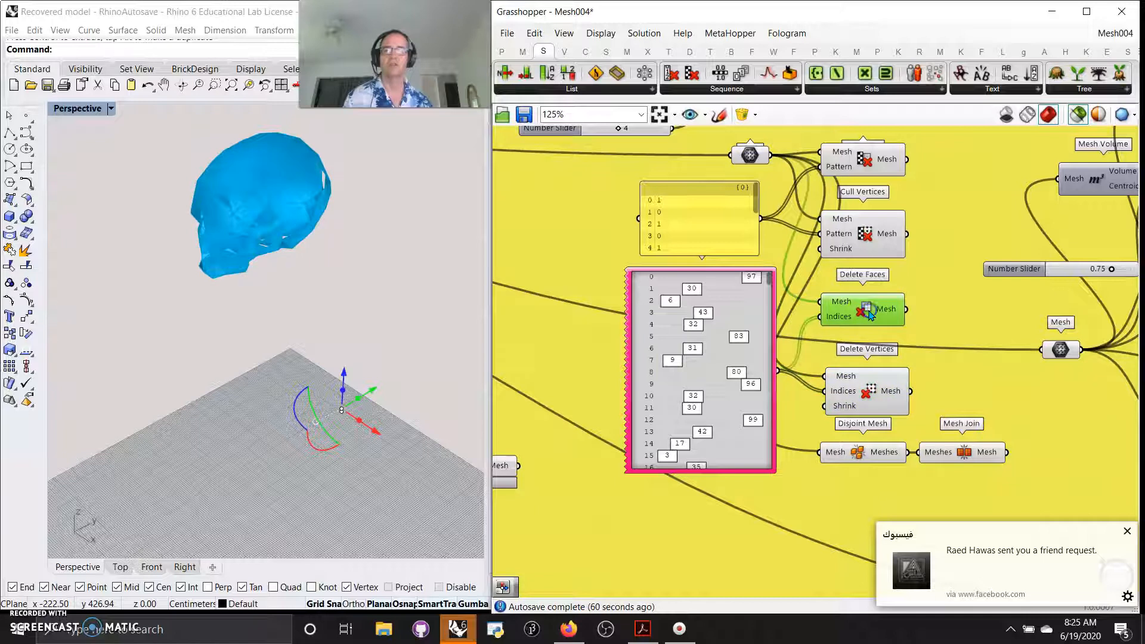
{"action": "left_click", "coordinate": [868, 407]}
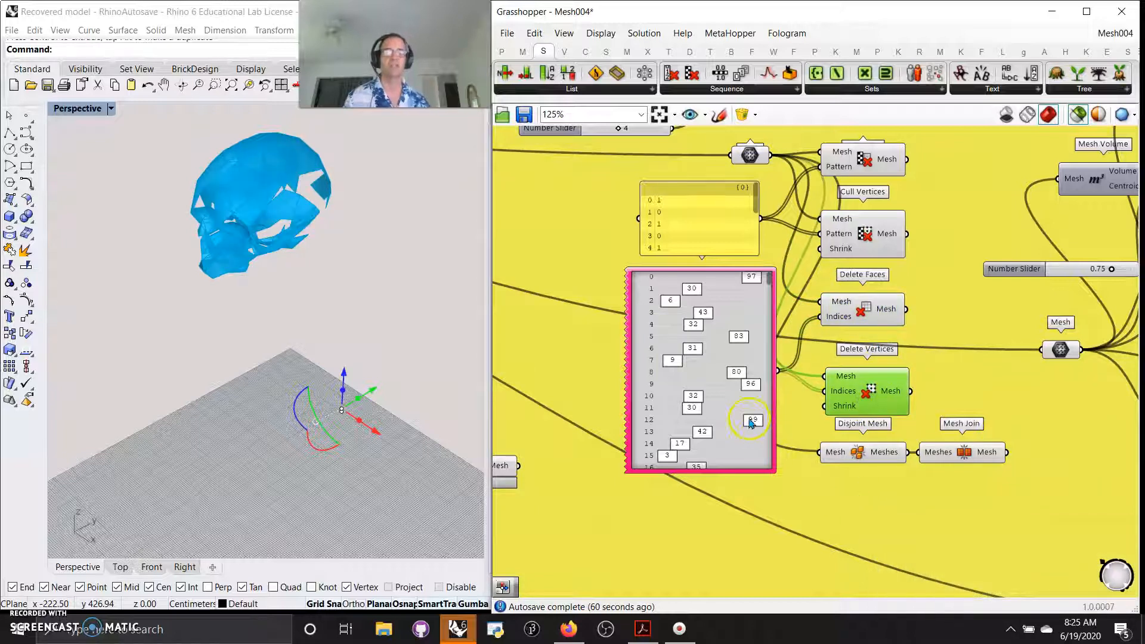
Step: Preview Disjoint Mesh and Mesh Join in turn, shifting both slightly lower on the canvas
{"action": "left_click", "coordinate": [861, 459]}
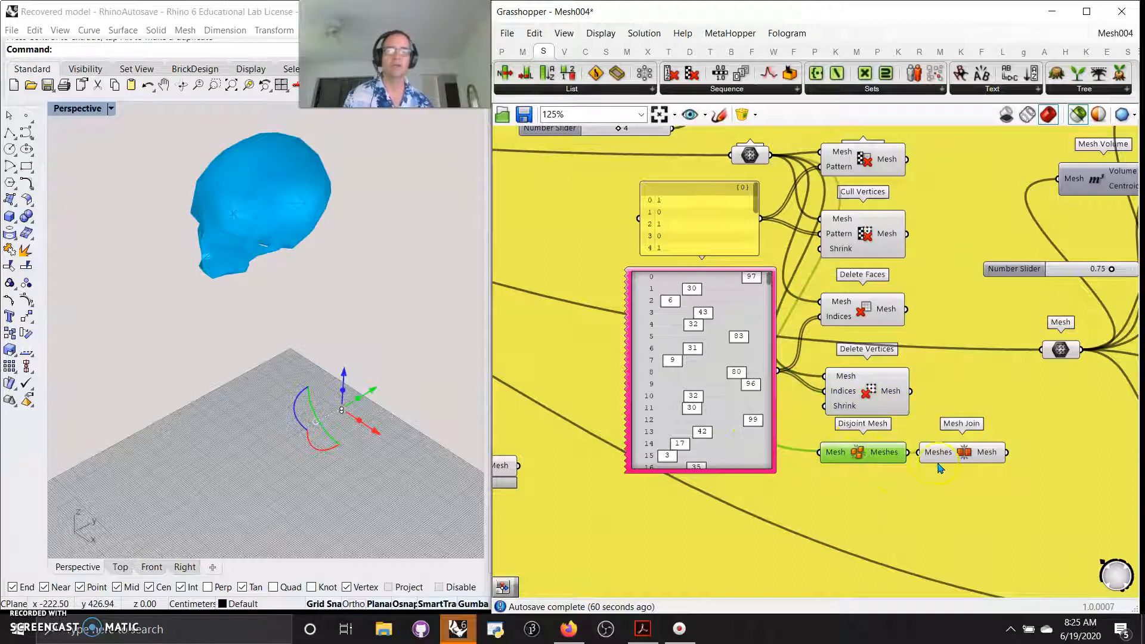
{"action": "left_click_drag", "start_coordinate": [876, 460], "coordinate": [876, 475]}
{"action": "left_click_drag", "start_coordinate": [962, 455], "coordinate": [965, 462]}
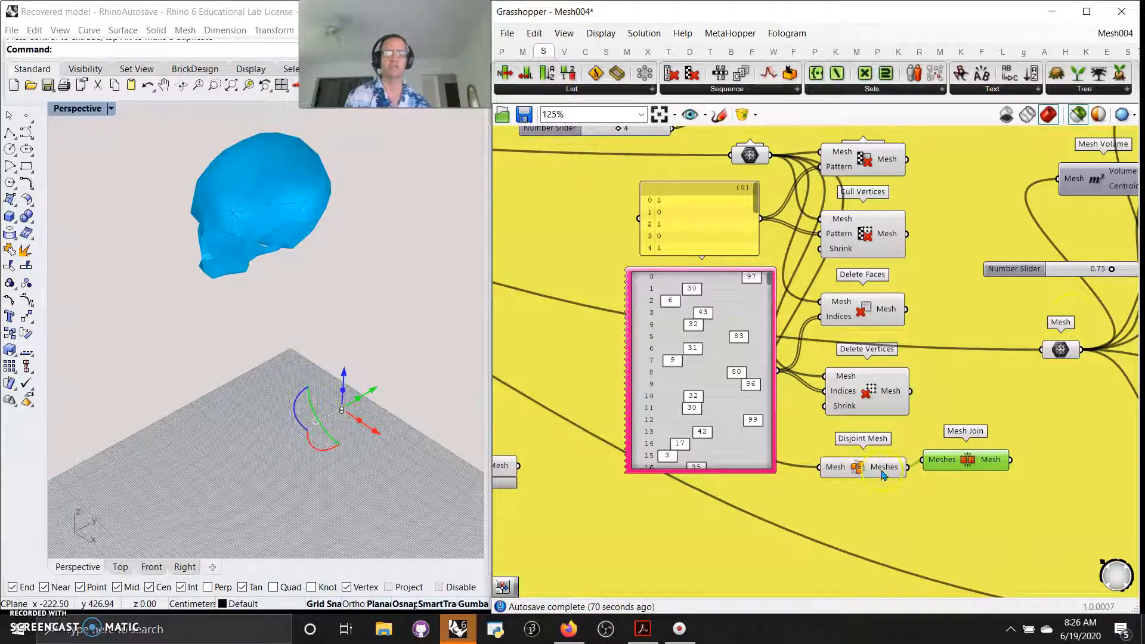
Step: Preview the Mesh parameter feeding the Mesh Shadow group and find the Mesh Shadow outline in the Perspective viewport
{"action": "right_click_drag", "start_coordinate": [1019, 327], "coordinate": [743, 487]}
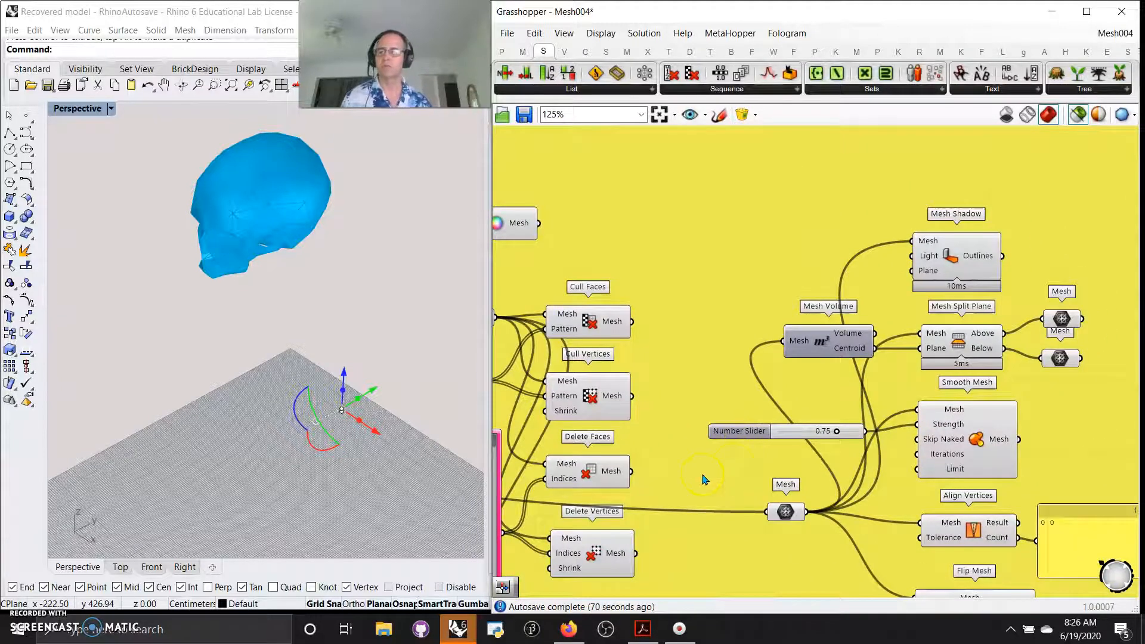
{"action": "scroll", "coordinate": [801, 405], "scroll_direction": "down", "scroll_amount": 3}
{"action": "scroll", "coordinate": [741, 403], "scroll_direction": "up", "scroll_amount": 4}
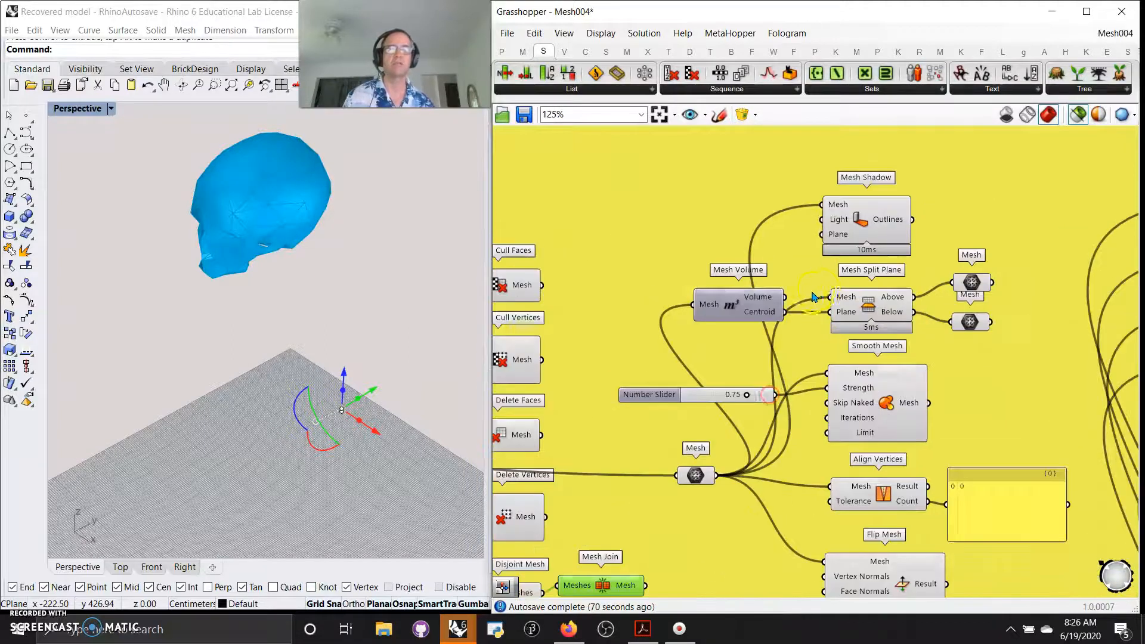
{"action": "left_click", "coordinate": [676, 508]}
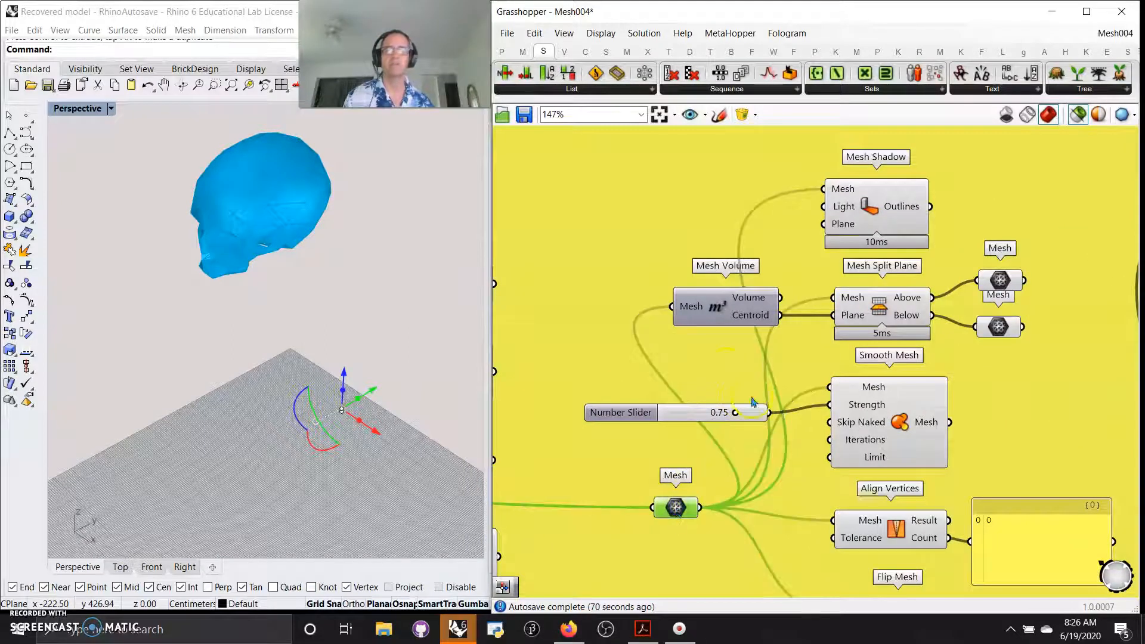
{"action": "left_click", "coordinate": [872, 208]}
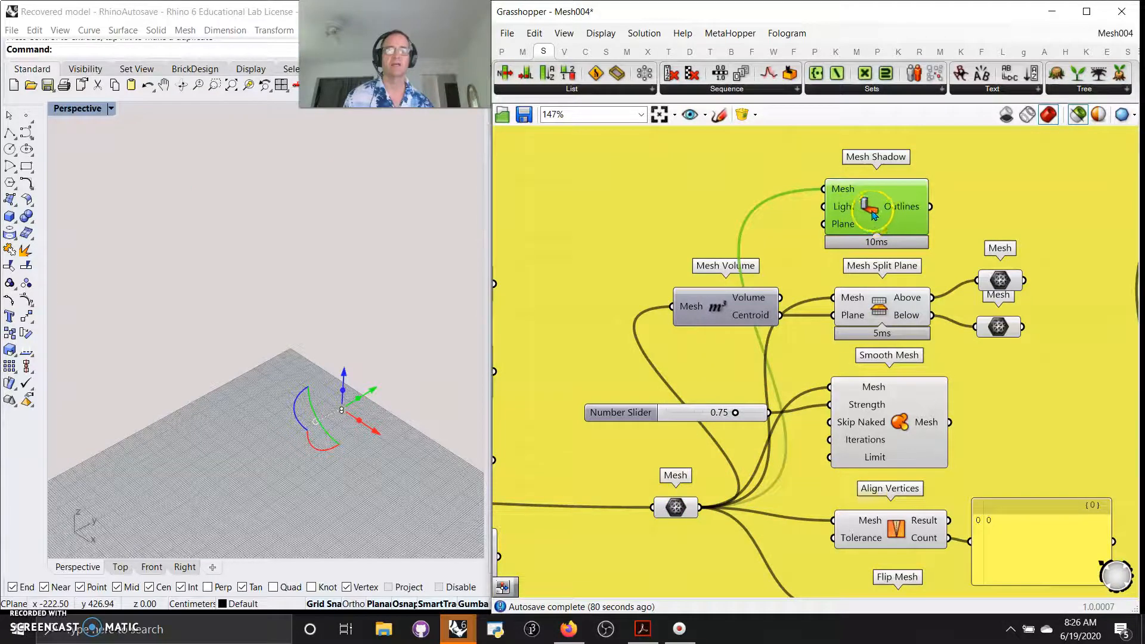
{"action": "scroll", "coordinate": [381, 460], "scroll_direction": "down", "scroll_amount": 3}
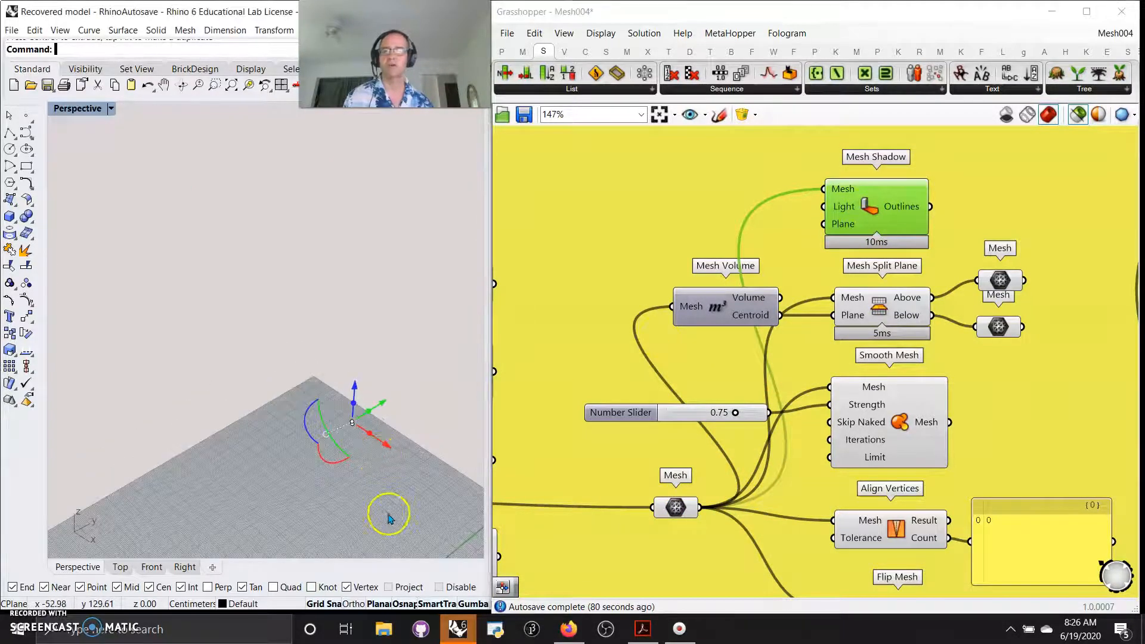
{"action": "right_click_drag", "start_coordinate": [389, 517], "coordinate": [381, 492]}
{"action": "right_click_drag", "start_coordinate": [356, 407], "coordinate": [342, 257], "text": "shift"}
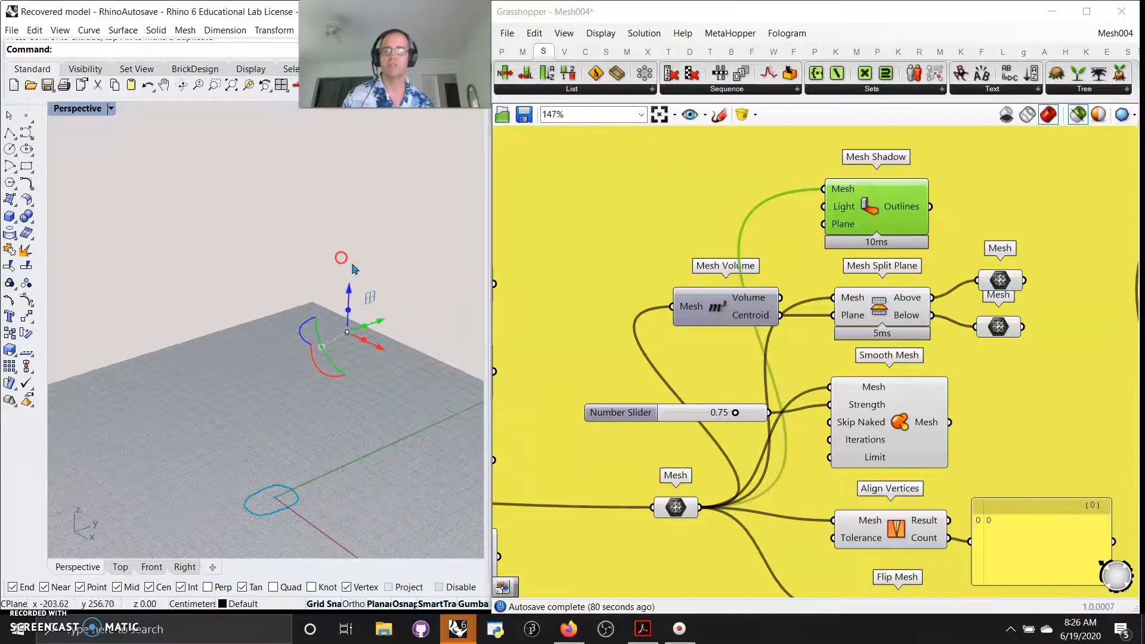
Step: Compare the source mesh with its Mesh Shadow outline and select both together to preview them at once
{"action": "left_click", "coordinate": [678, 508]}
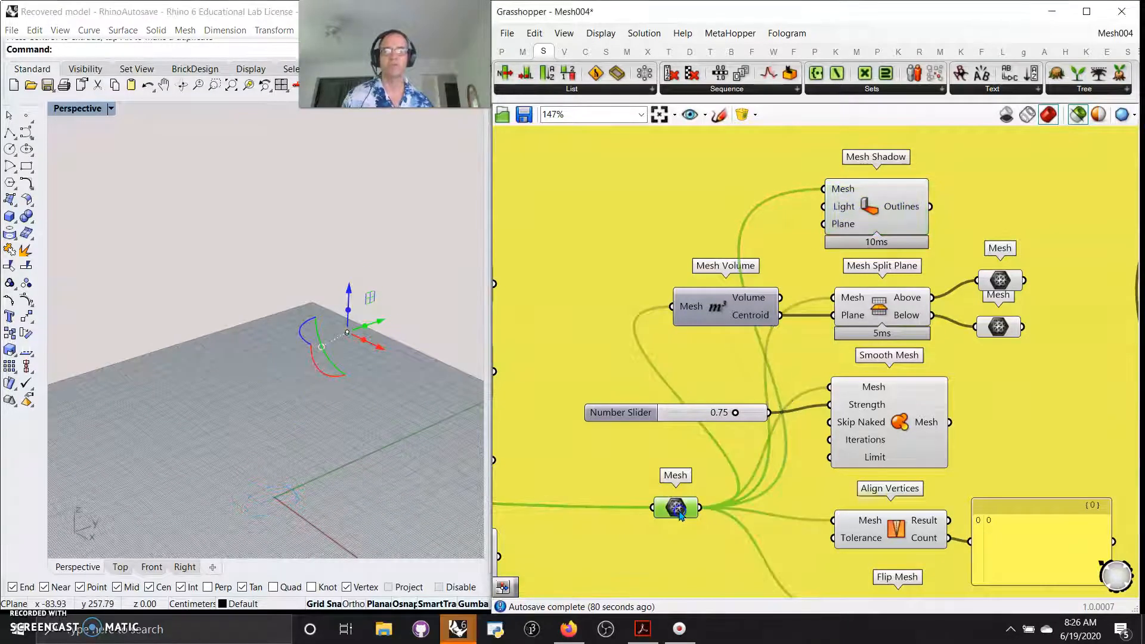
{"action": "left_click", "coordinate": [888, 212]}
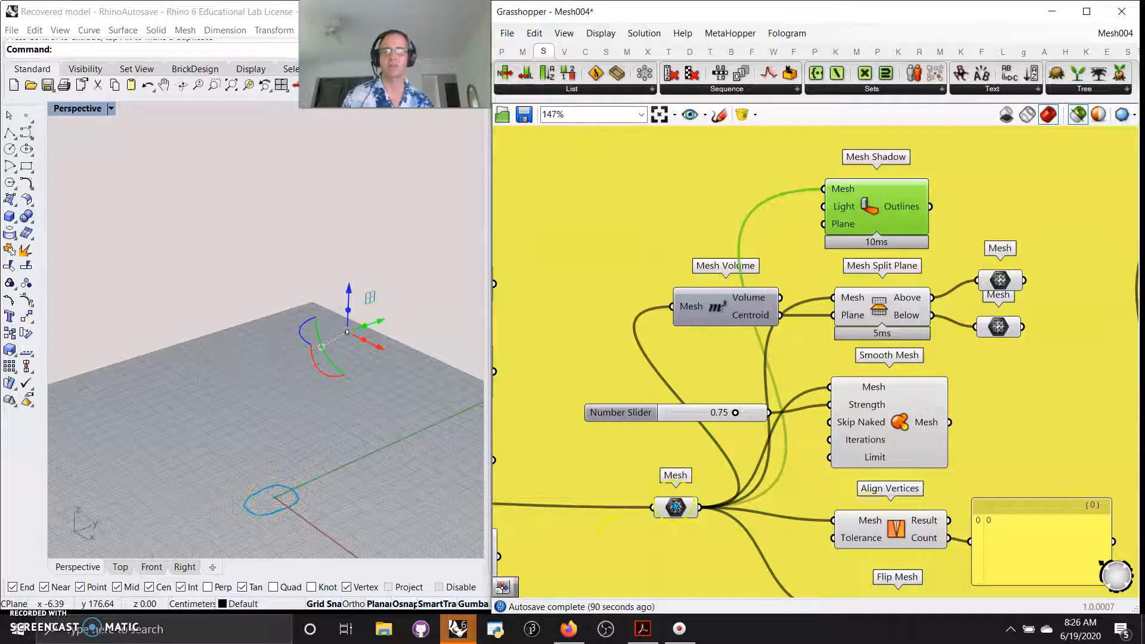
{"action": "left_click", "coordinate": [675, 506]}
{"action": "scroll", "coordinate": [394, 403], "scroll_direction": "down", "scroll_amount": 5}
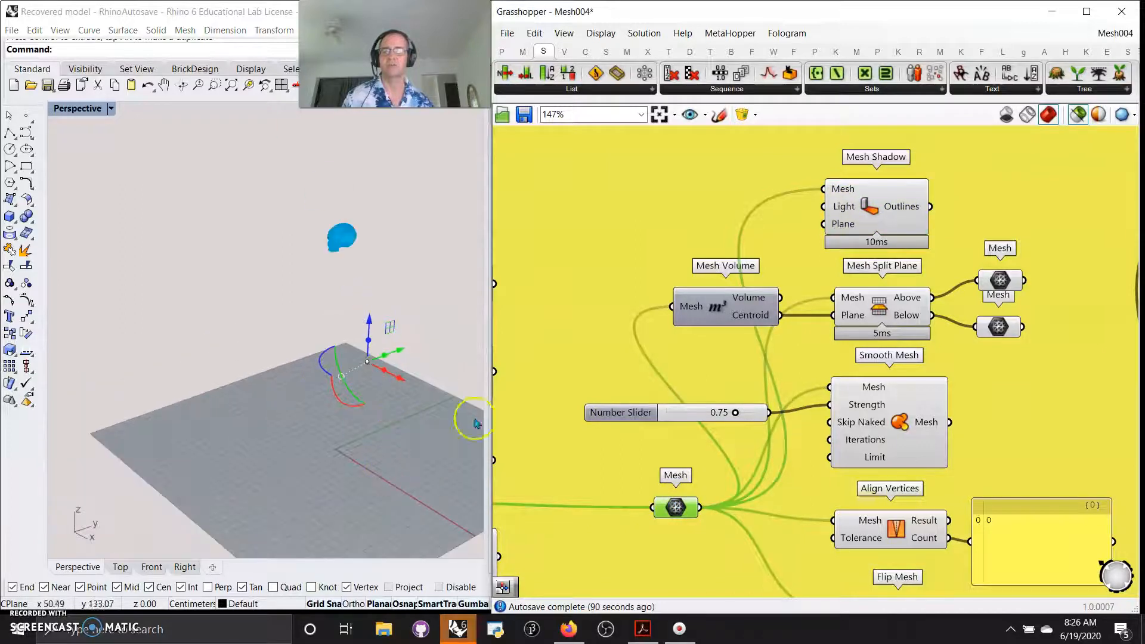
{"action": "left_click", "coordinate": [888, 202]}
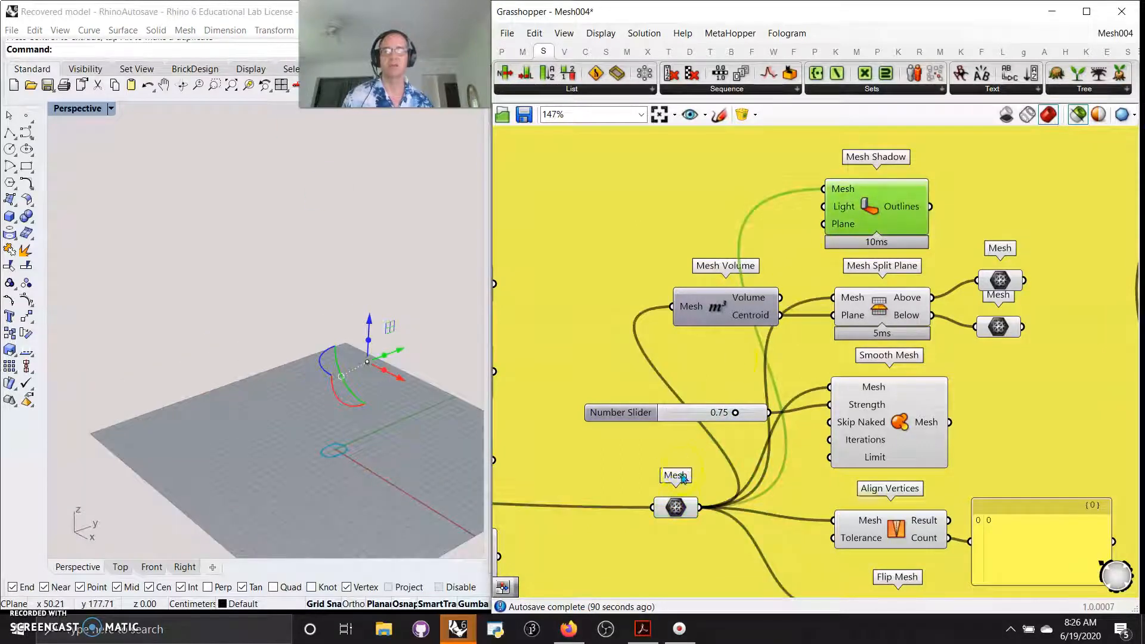
{"action": "left_click", "coordinate": [675, 506], "text": "shift"}
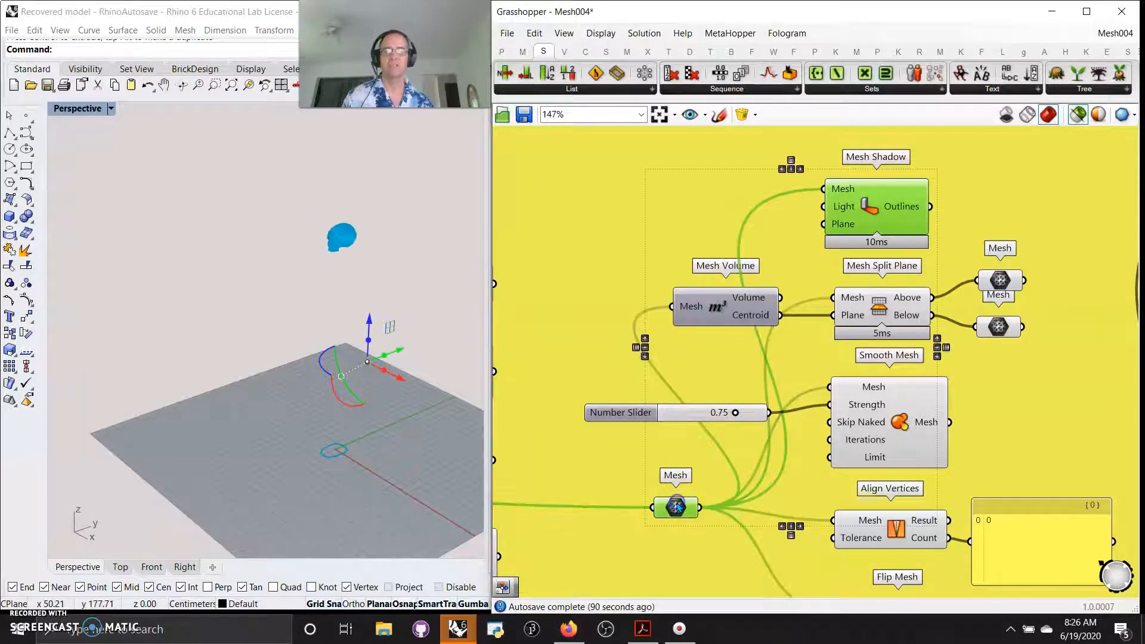
Step: Read the Mesh Split Plane description and preview its Above and Below output meshes separately
{"action": "left_click", "coordinate": [879, 314]}
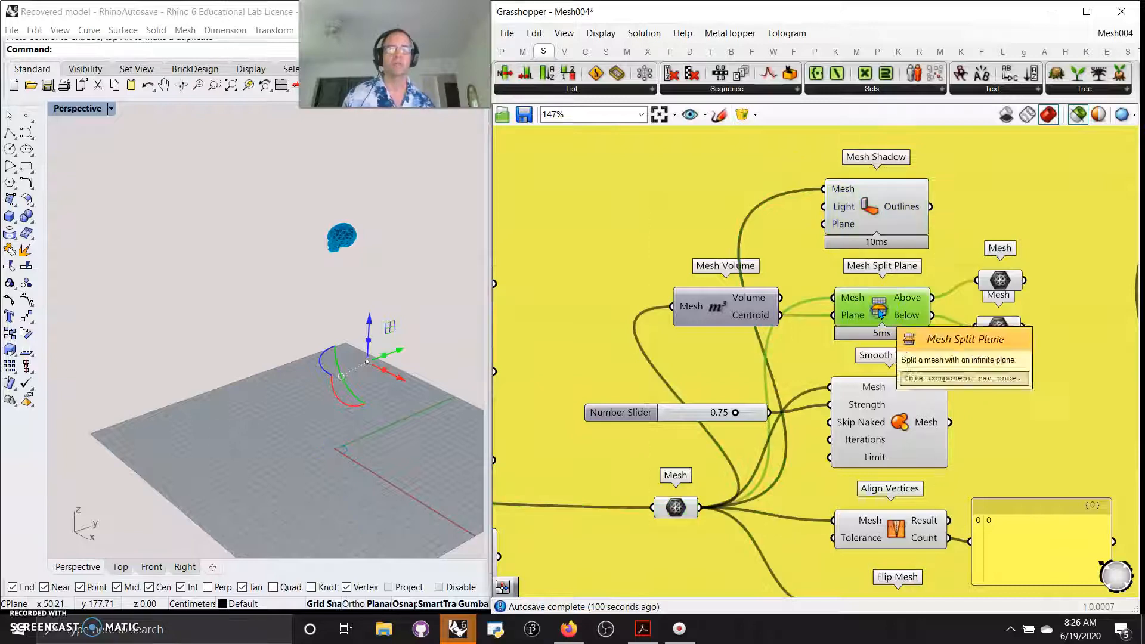
{"action": "scroll", "coordinate": [342, 244], "scroll_direction": "up", "scroll_amount": 6}
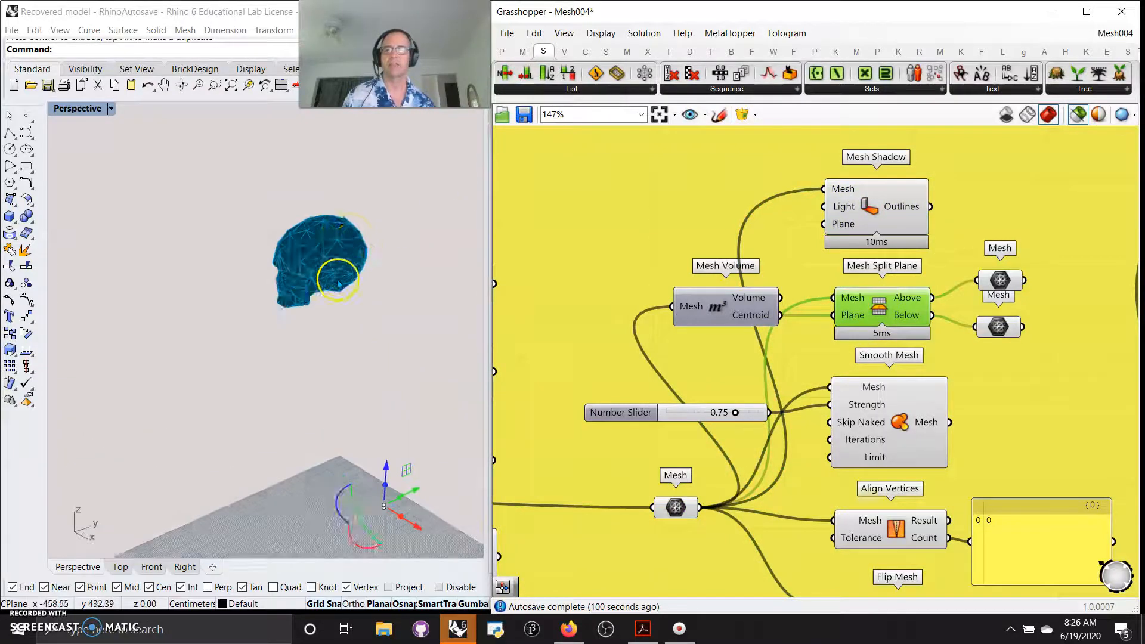
{"action": "left_click", "coordinate": [996, 280]}
{"action": "left_click", "coordinate": [998, 327]}
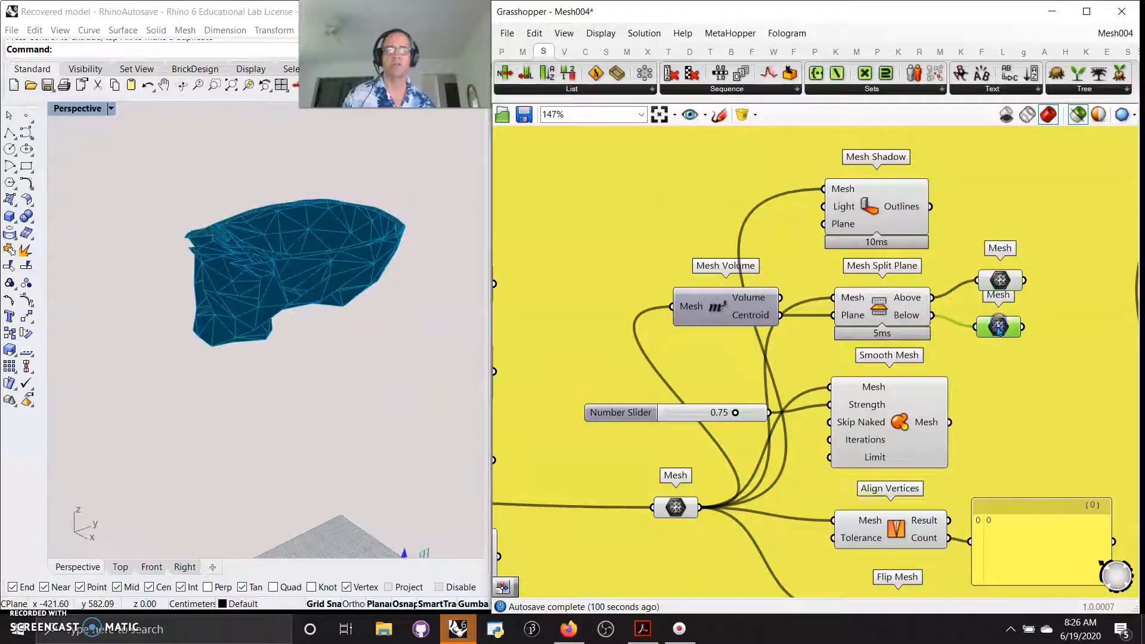
Step: Preview Smooth Mesh and check its Strength slider at 0.75
{"action": "right_click_drag", "start_coordinate": [791, 391], "coordinate": [791, 342]}
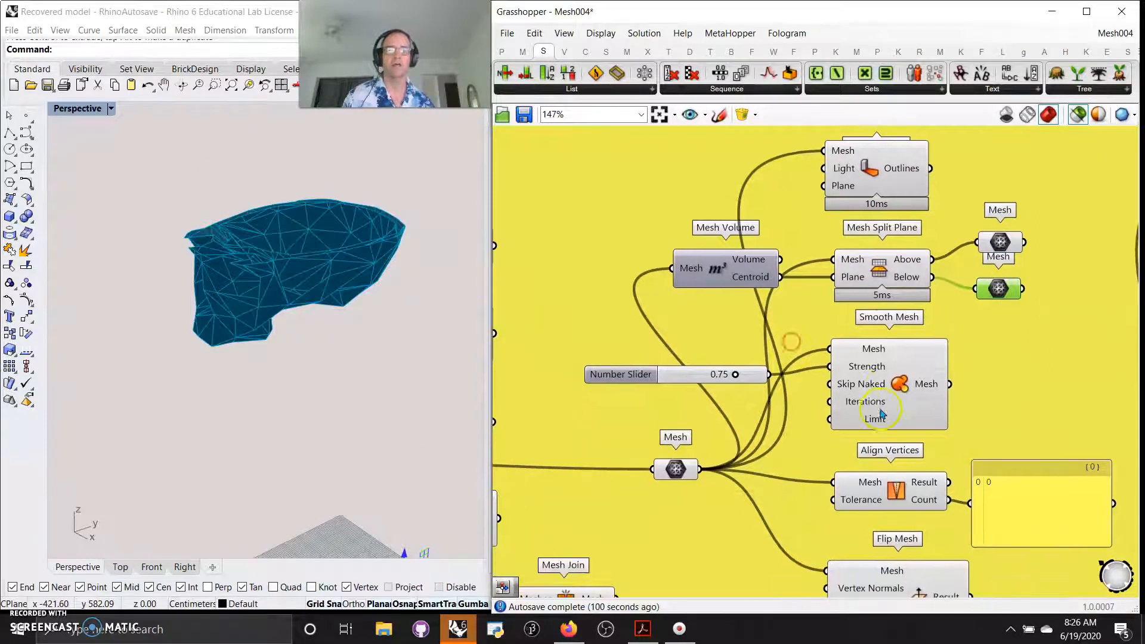
{"action": "left_click", "coordinate": [887, 387]}
{"action": "mouse_move", "coordinate": [735, 376]}
{"action": "left_mouse_down"}
{"action": "mouse_move", "coordinate": [674, 378]}
{"action": "mouse_move", "coordinate": [754, 391]}
{"action": "mouse_move", "coordinate": [715, 383]}
{"action": "mouse_move", "coordinate": [735, 376]}
{"action": "left_mouse_up"}
Step: Preview Align Vertices, read its help text, and check the Flip Mesh result and inputs
{"action": "right_click_drag", "start_coordinate": [808, 465], "coordinate": [809, 296]}
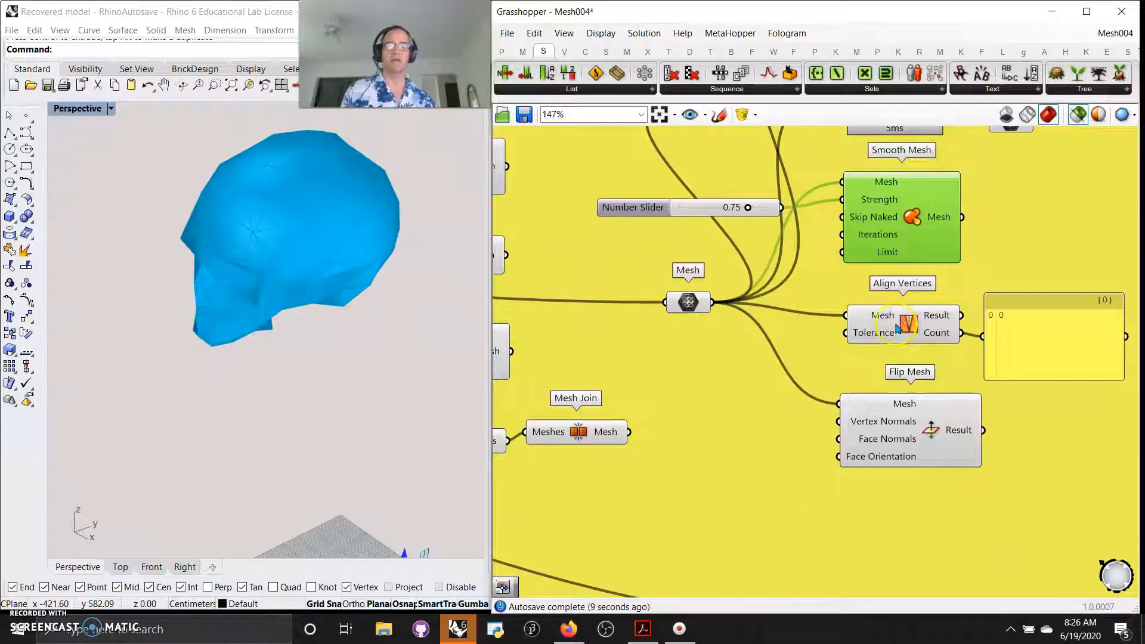
{"action": "left_click", "coordinate": [897, 328]}
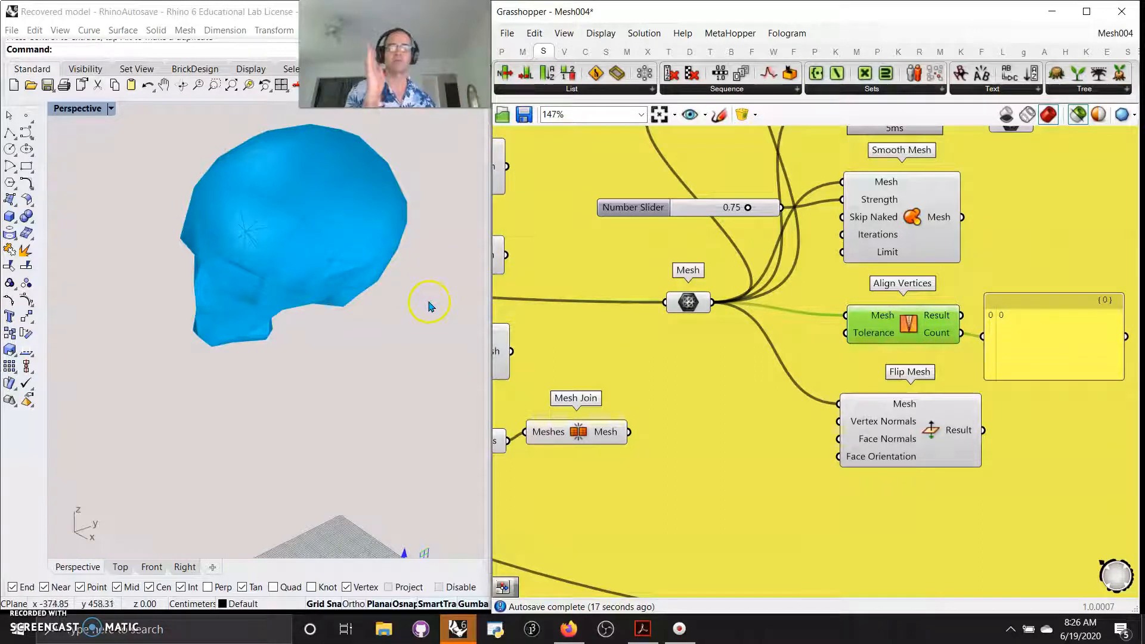
{"action": "right_click", "coordinate": [908, 327]}
{"action": "left_click", "coordinate": [942, 397]}
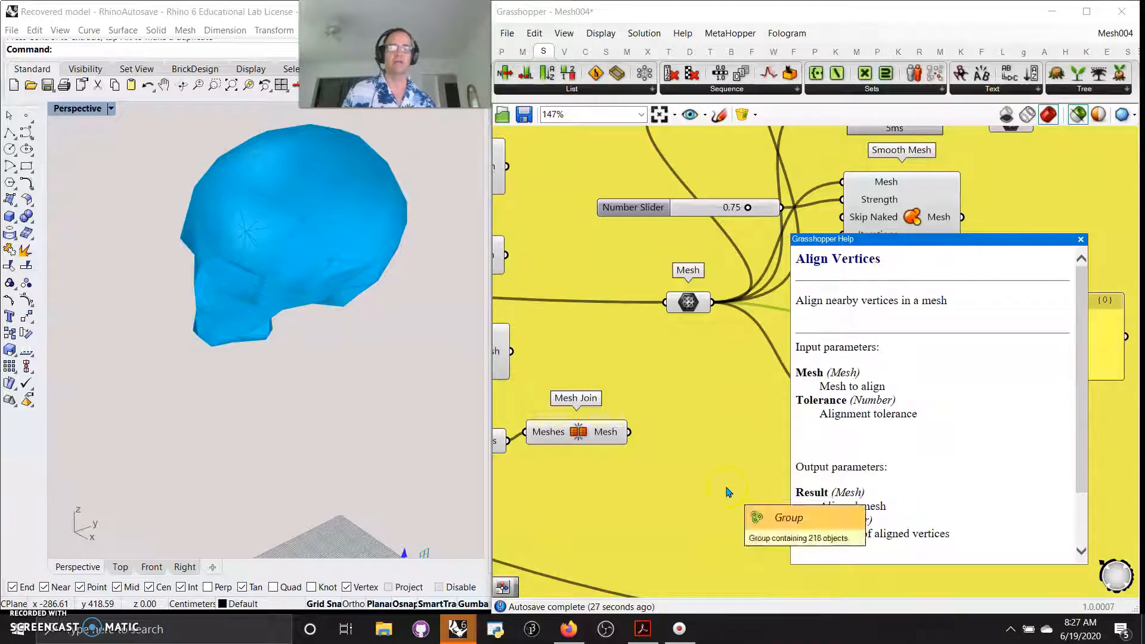
{"action": "left_click", "coordinate": [1080, 239]}
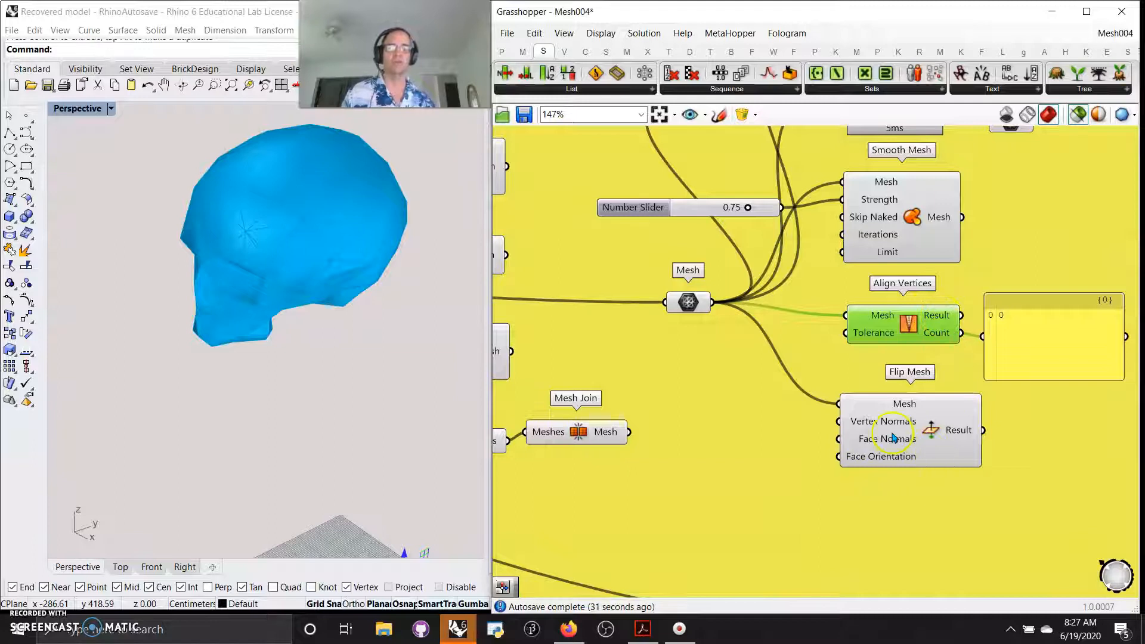
{"action": "left_click", "coordinate": [892, 437]}
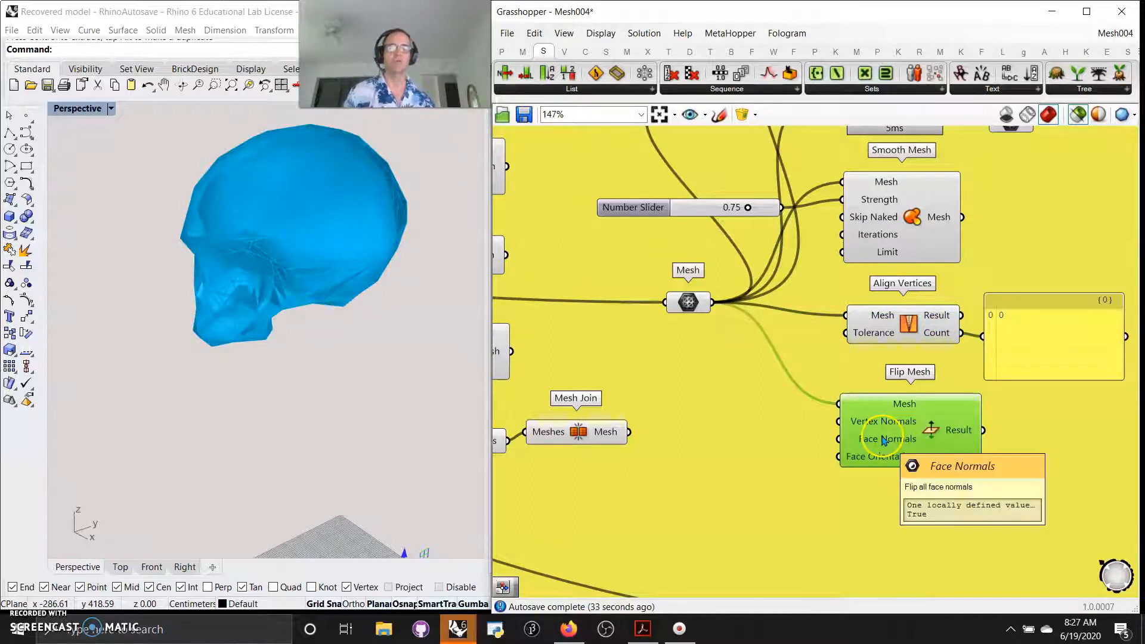
Step: Select the Mesh parameter feeding the last column of utility components and examine Mesh CullUnused Vertices
{"action": "right_click_drag", "start_coordinate": [1013, 500], "coordinate": [783, 456]}
{"action": "scroll", "coordinate": [783, 456], "scroll_direction": "down", "scroll_amount": 5}
{"action": "right_click_drag", "start_coordinate": [817, 541], "coordinate": [737, 419]}
{"action": "scroll", "coordinate": [741, 414], "scroll_direction": "up", "scroll_amount": 5}
{"action": "left_click", "coordinate": [771, 426]}
{"action": "right_click_drag", "start_coordinate": [800, 338], "coordinate": [717, 554]}
{"action": "scroll", "coordinate": [825, 277], "scroll_direction": "up", "scroll_amount": 1}
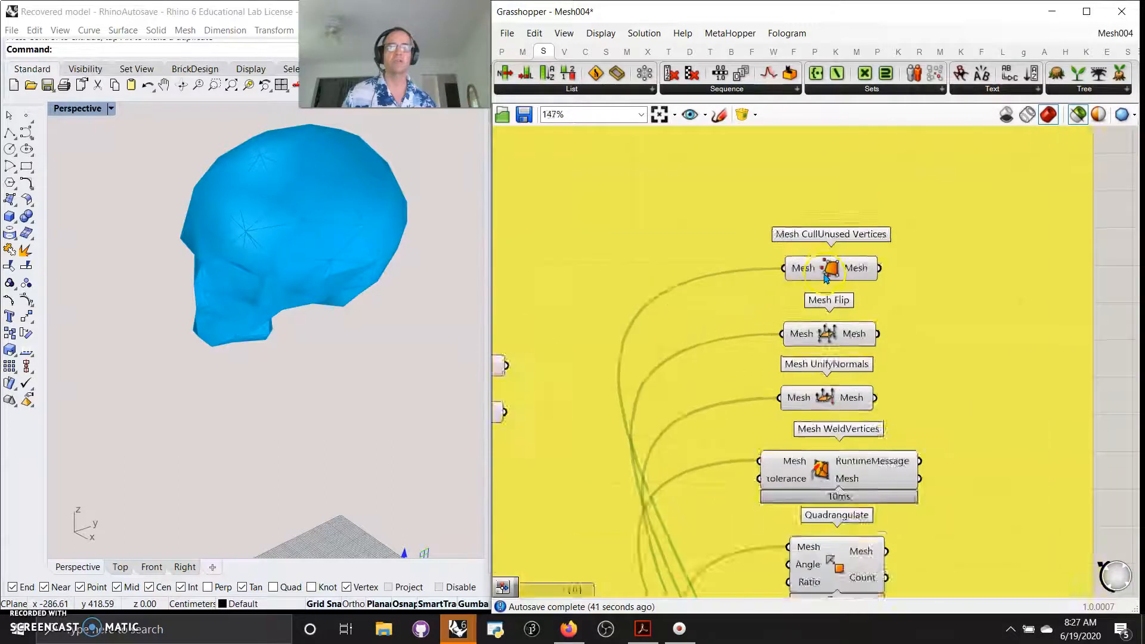
{"action": "scroll", "coordinate": [825, 278], "scroll_direction": "up", "scroll_amount": 3}
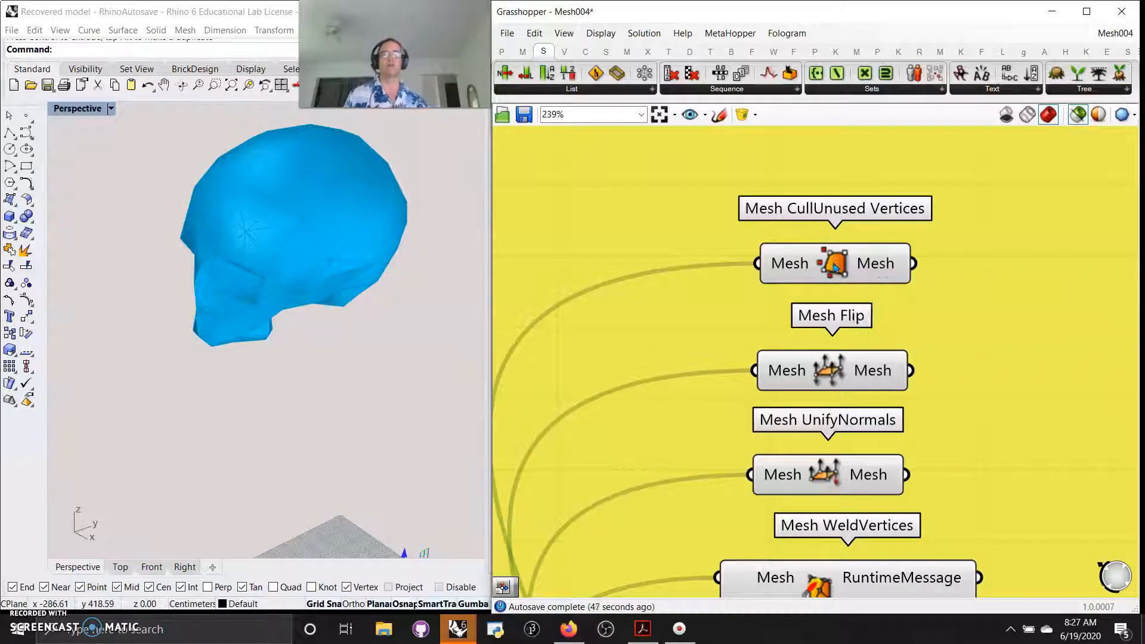
Step: Read the Mesh Flip description and compare it with the description of Flip Mesh
{"action": "scroll", "coordinate": [833, 266], "scroll_direction": "down", "scroll_amount": 2}
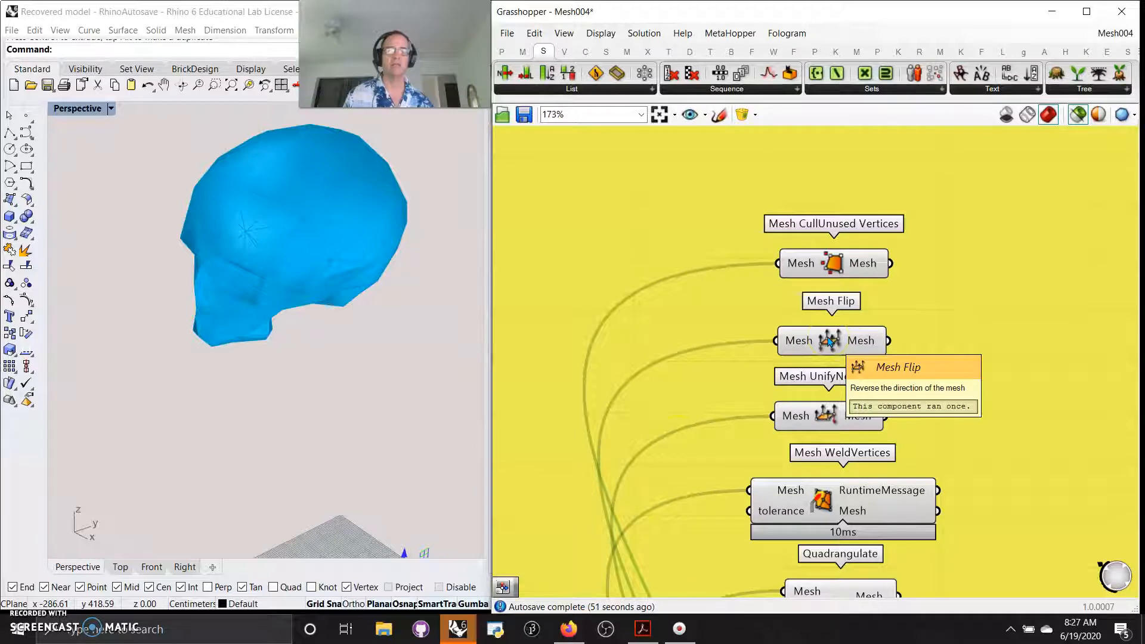
{"action": "right_click_drag", "start_coordinate": [633, 468], "coordinate": [897, 224]}
{"action": "scroll", "coordinate": [840, 290], "scroll_direction": "down", "scroll_amount": 3}
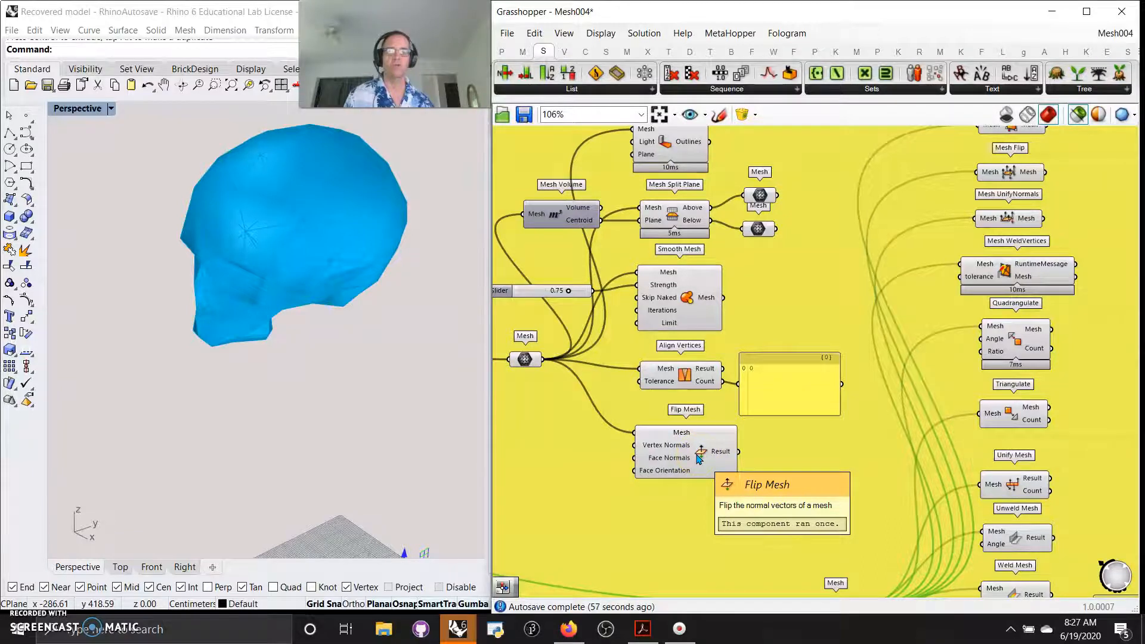
Step: Read the descriptions of Mesh Flip and Mesh UnifyNormals in the last column of utility components
{"action": "right_click_drag", "start_coordinate": [935, 272], "coordinate": [755, 441]}
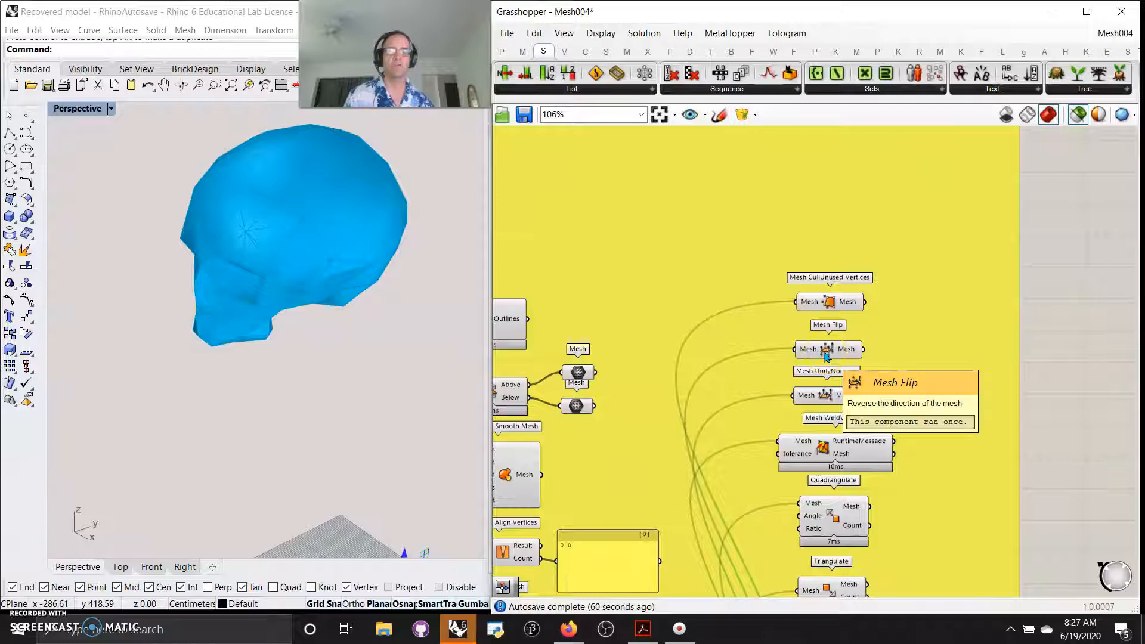
{"action": "right_click_drag", "start_coordinate": [735, 404], "coordinate": [727, 334]}
{"action": "scroll", "coordinate": [814, 327], "scroll_direction": "up", "scroll_amount": 4}
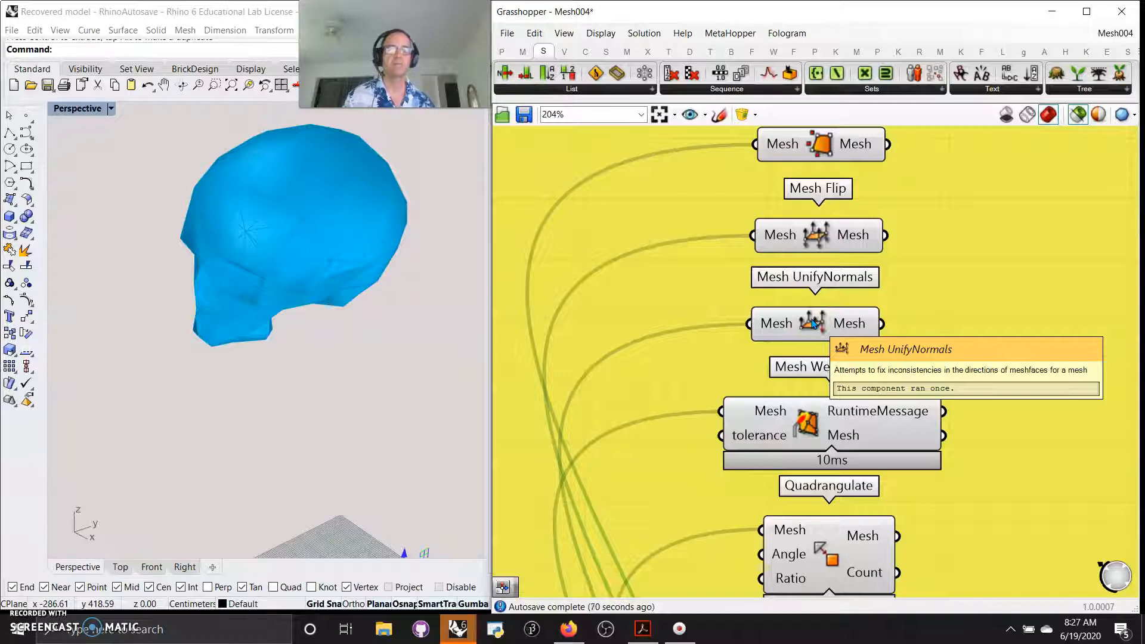
{"action": "left_click", "coordinate": [805, 333]}
{"action": "right_click_drag", "start_coordinate": [711, 372], "coordinate": [718, 305]}
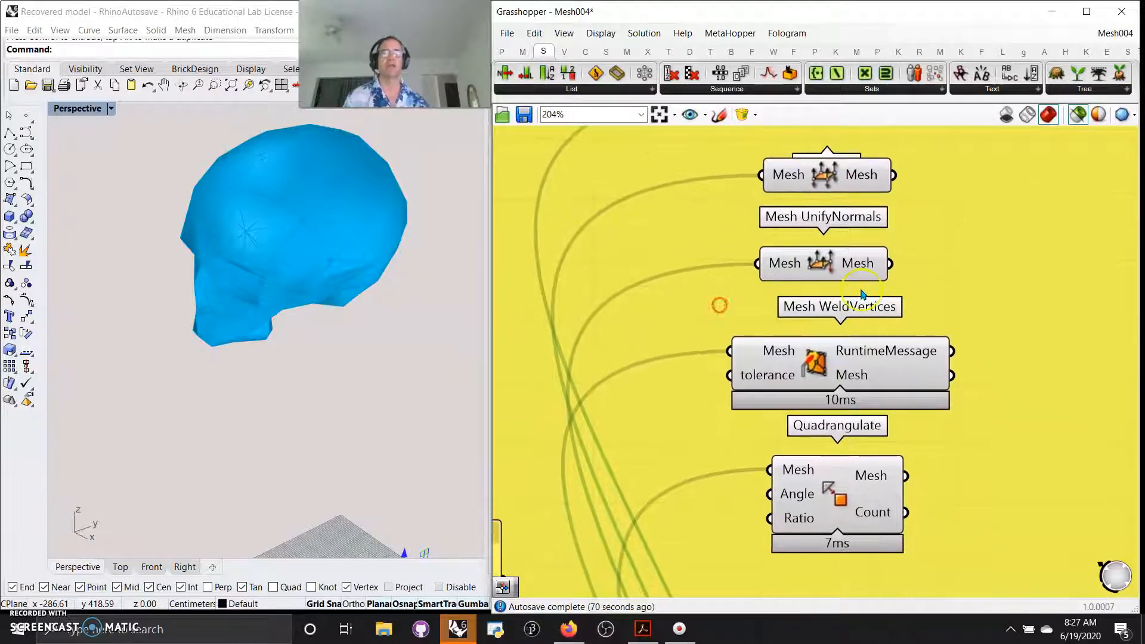
Step: Examine Mesh WeldVertices, Quadrangulate and Triangulate, then the Unify Mesh, Unweld Mesh and Weld Mesh components below them
{"action": "left_click", "coordinate": [749, 293]}
{"action": "scroll", "coordinate": [749, 295], "scroll_direction": "down", "scroll_amount": 2}
{"action": "right_click_drag", "start_coordinate": [670, 317], "coordinate": [669, 297]}
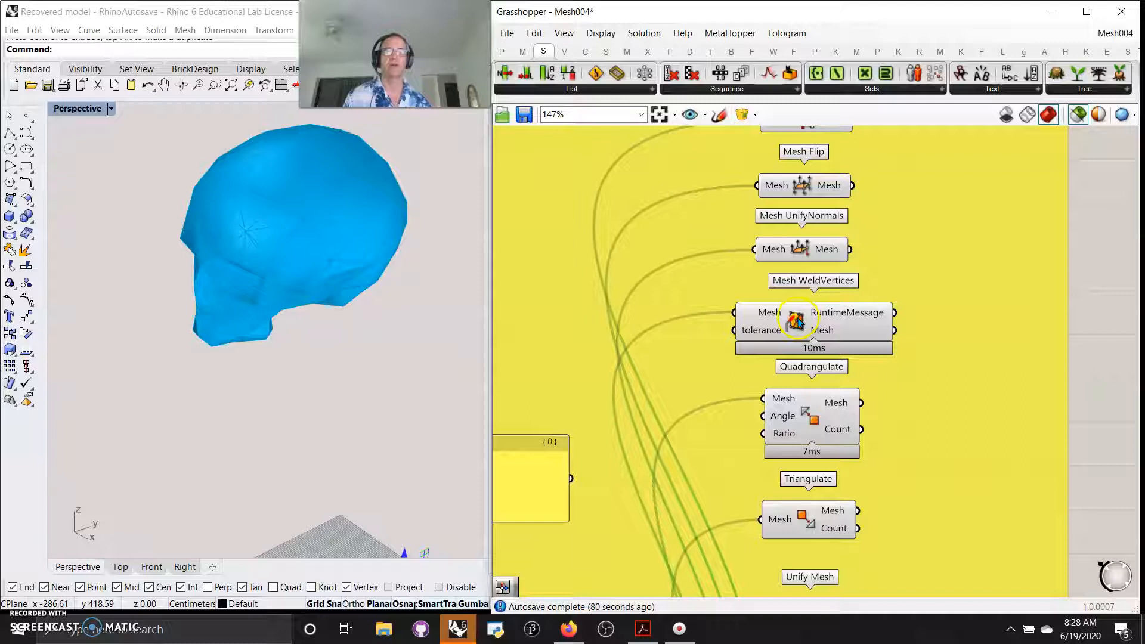
{"action": "mouse_move", "coordinate": [793, 319]}
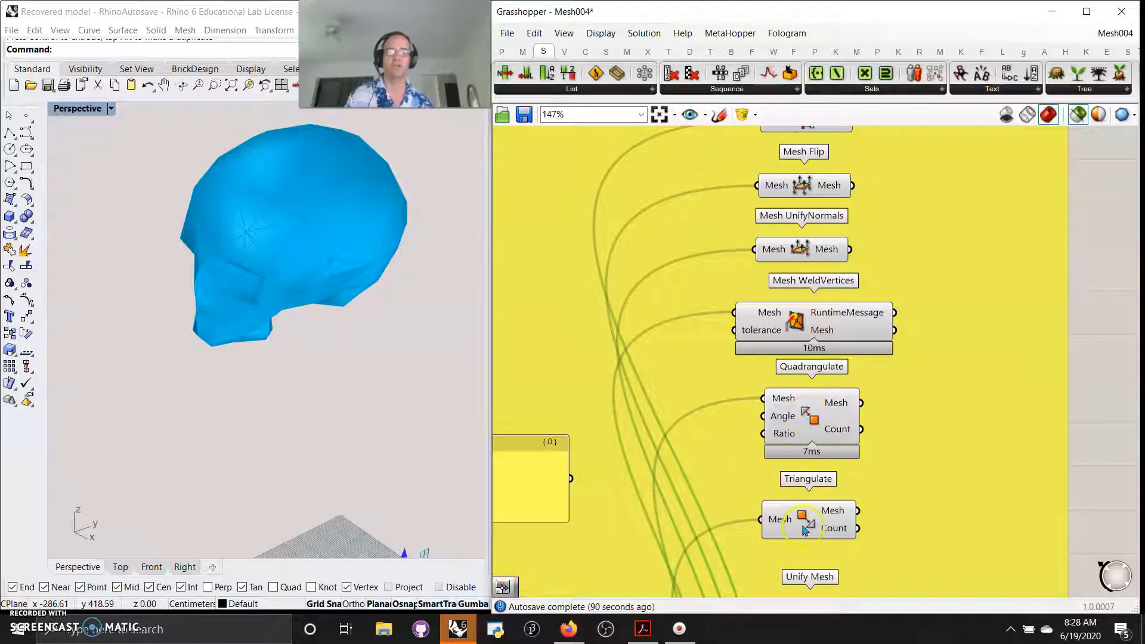
{"action": "right_click_drag", "start_coordinate": [809, 557], "coordinate": [812, 431]}
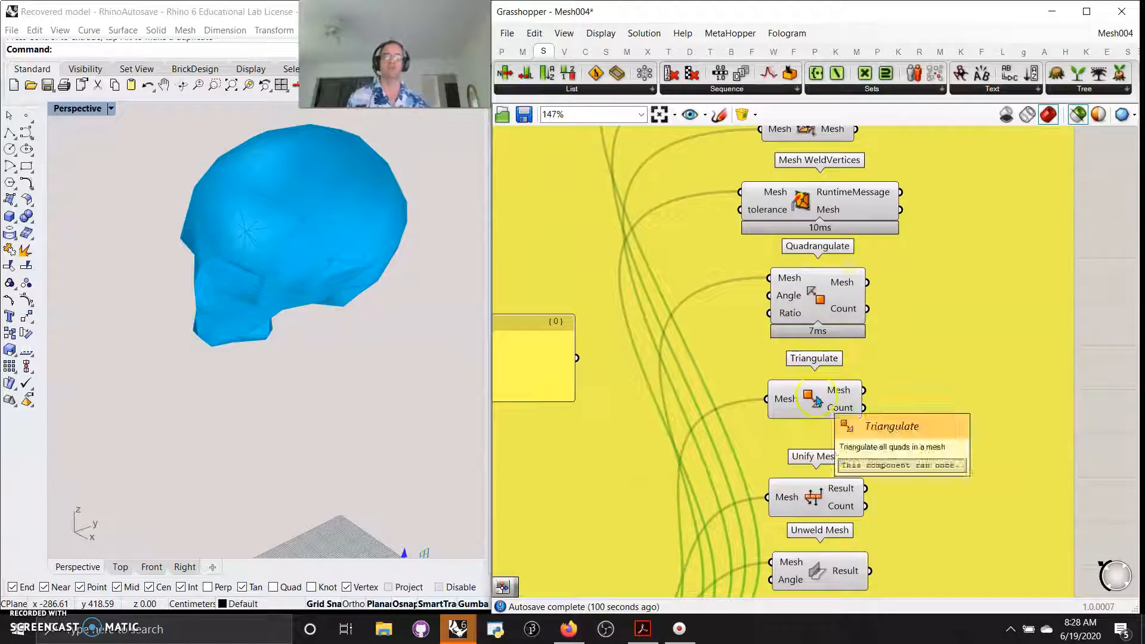
{"action": "right_click_drag", "start_coordinate": [756, 457], "coordinate": [754, 310]}
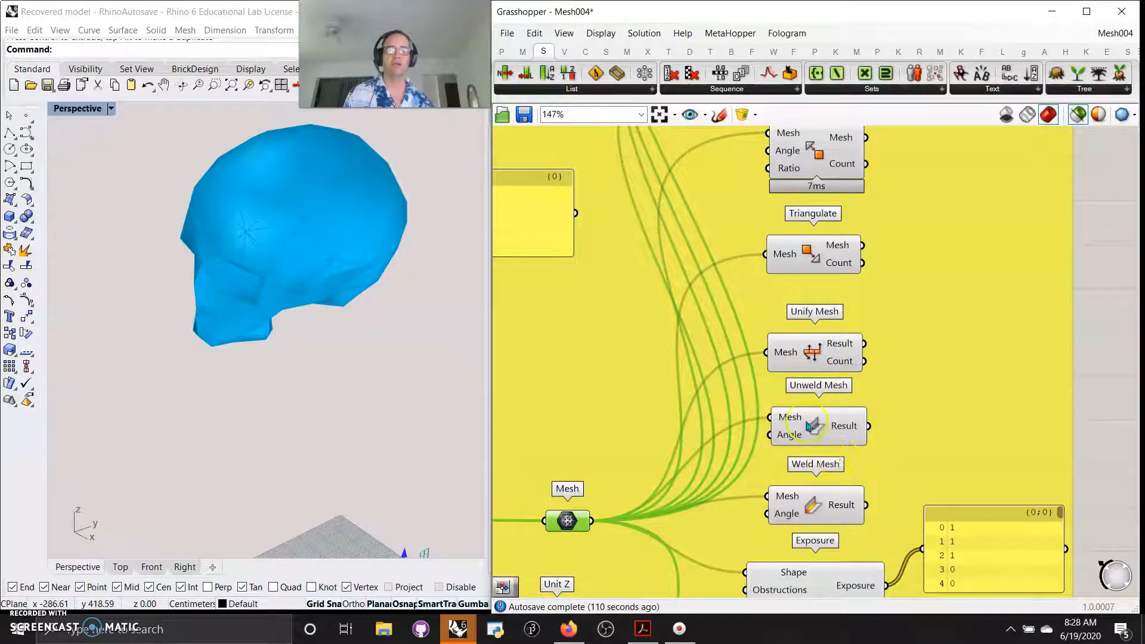
{"action": "right_click_drag", "start_coordinate": [903, 460], "coordinate": [910, 315]}
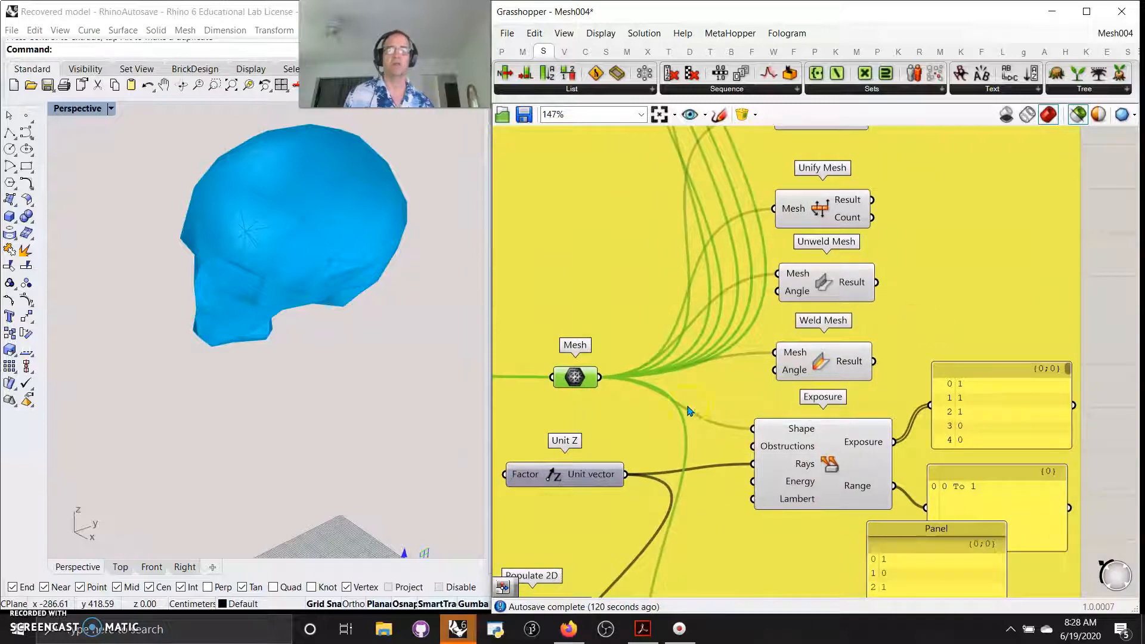
Step: Look back at Disjoint Mesh and Mesh Join, and compare them with the Unweld Mesh and Weld Mesh components
{"action": "right_click_drag", "start_coordinate": [687, 406], "coordinate": [909, 338]}
{"action": "scroll", "coordinate": [866, 376], "scroll_direction": "down", "scroll_amount": 6}
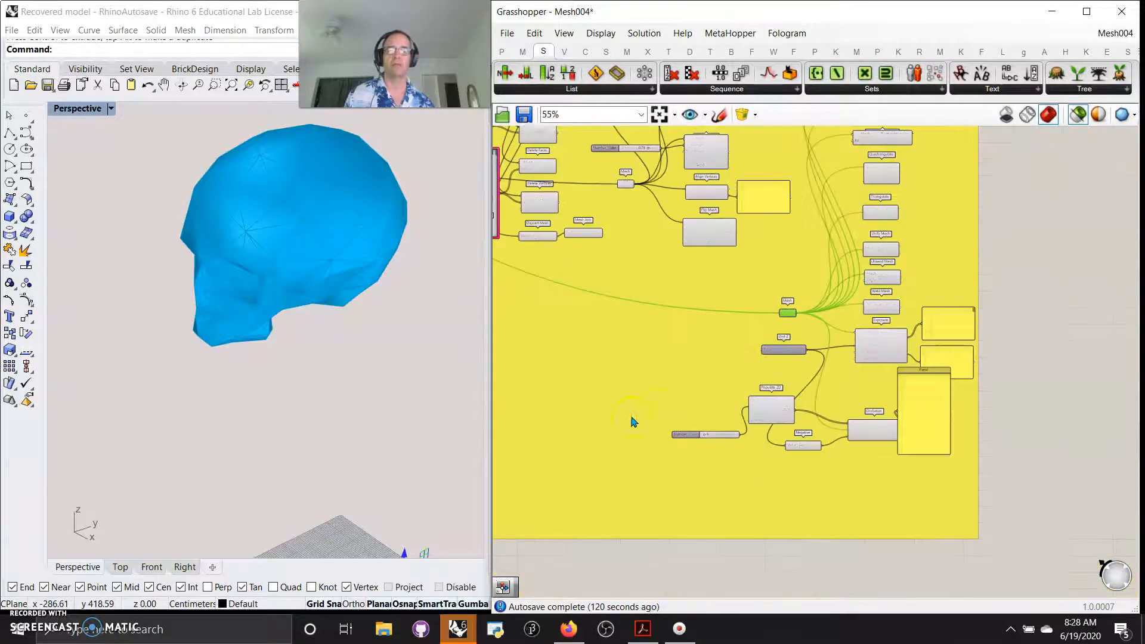
{"action": "scroll", "coordinate": [608, 358], "scroll_direction": "up", "scroll_amount": 6}
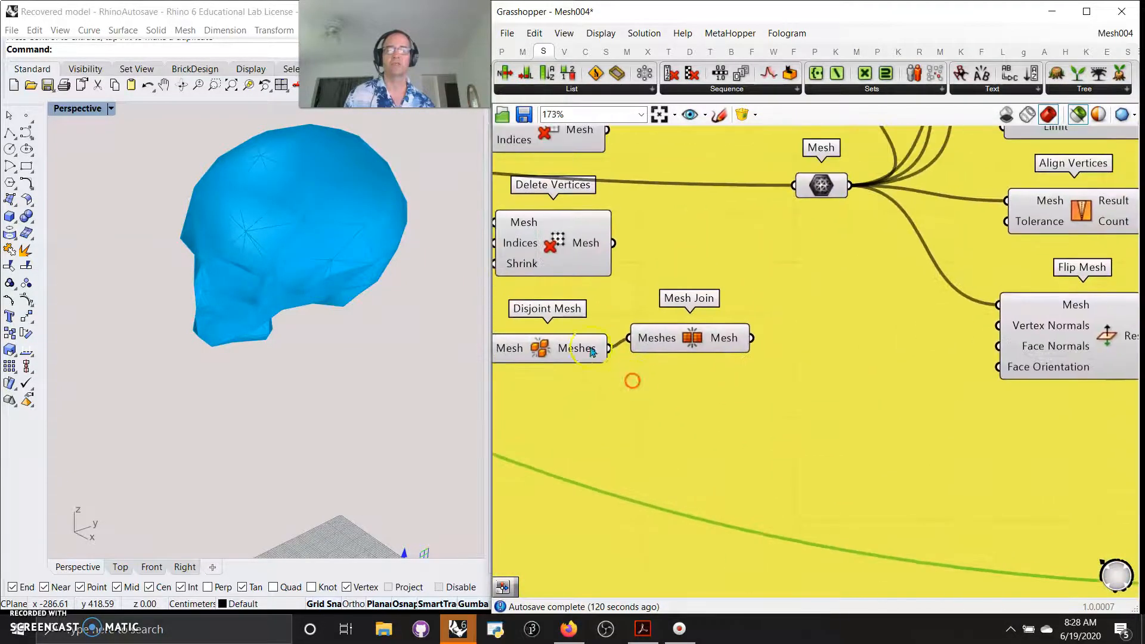
{"action": "right_click_drag", "start_coordinate": [961, 512], "coordinate": [603, 424]}
{"action": "right_click_drag", "start_coordinate": [896, 386], "coordinate": [537, 424]}
{"action": "right_click_drag", "start_coordinate": [801, 427], "coordinate": [644, 342]}
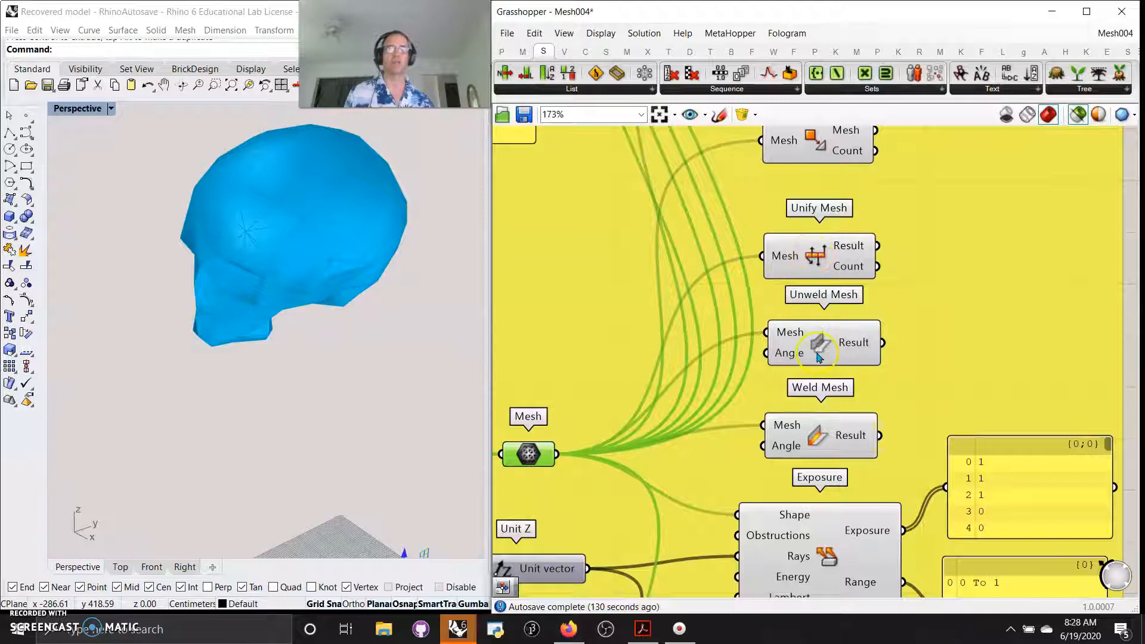
Step: Examine the Exposure component's inputs and outputs, and move the overlapping panel clear of the Occlusion component
{"action": "right_click_drag", "start_coordinate": [716, 475], "coordinate": [694, 247]}
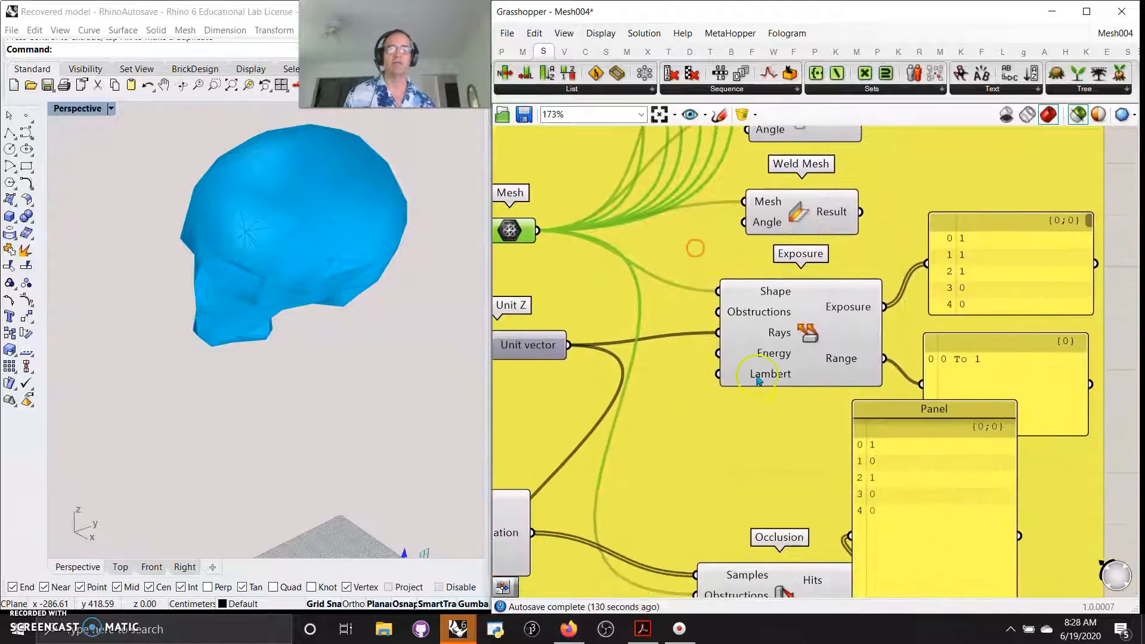
{"action": "right_click_drag", "start_coordinate": [777, 478], "coordinate": [823, 447]}
{"action": "scroll", "coordinate": [823, 447], "scroll_direction": "down", "scroll_amount": 2}
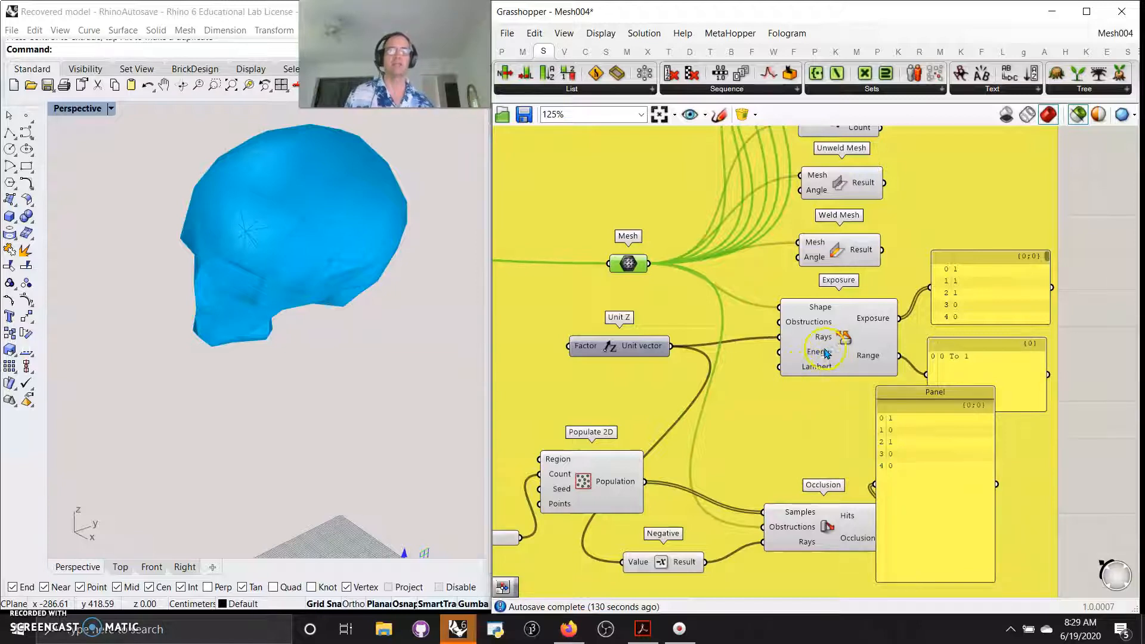
{"action": "right_click_drag", "start_coordinate": [796, 432], "coordinate": [806, 332]}
{"action": "left_click_drag", "start_coordinate": [950, 404], "coordinate": [999, 460]}
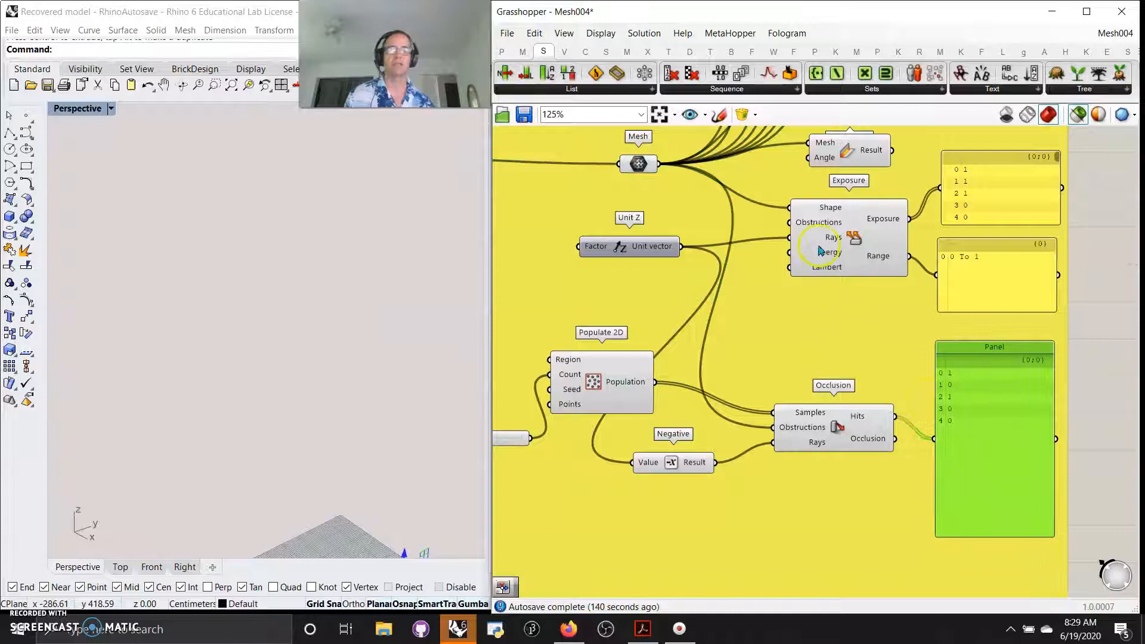
Step: Preview the source Mesh and the Populate 2D points in the viewport, and set the point Count slider to 15
{"action": "right_click_drag", "start_coordinate": [762, 335], "coordinate": [776, 386]}
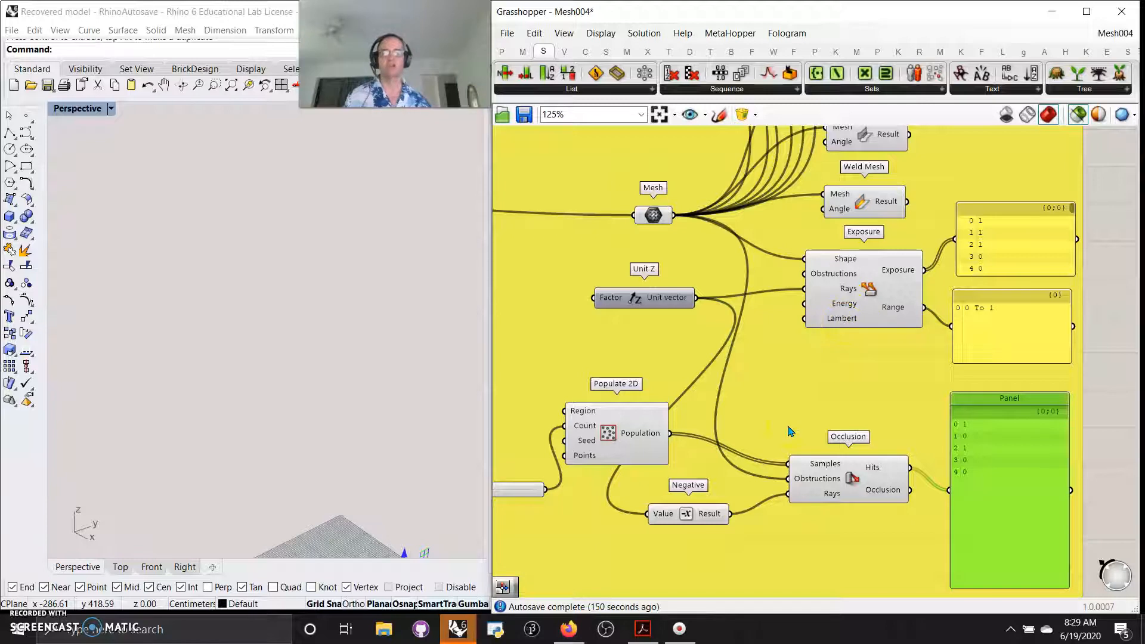
{"action": "left_click", "coordinate": [656, 216]}
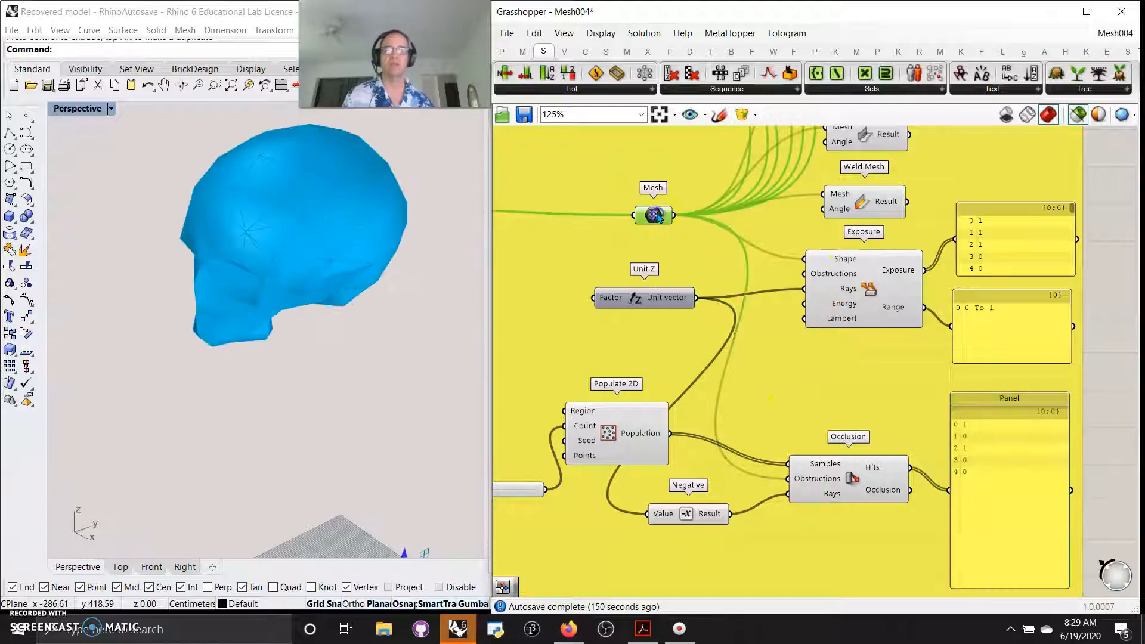
{"action": "right_click_drag", "start_coordinate": [769, 404], "coordinate": [867, 305]}
{"action": "right_click_drag", "start_coordinate": [674, 503], "coordinate": [732, 500]}
{"action": "left_click", "coordinate": [772, 335]}
{"action": "right_click_drag", "start_coordinate": [372, 474], "coordinate": [350, 541]}
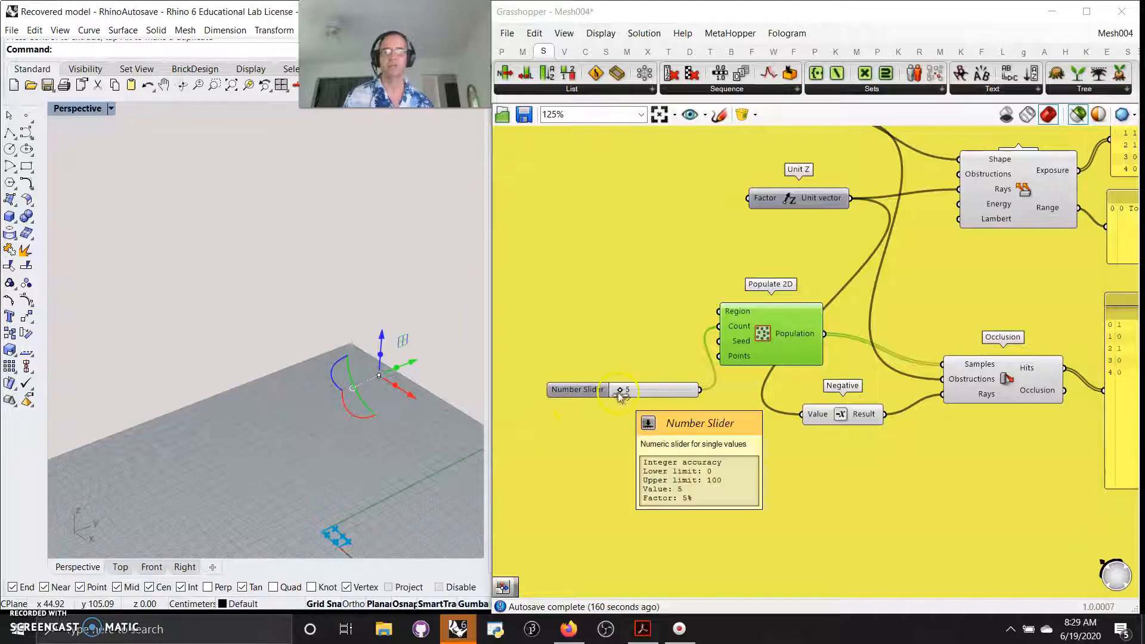
{"action": "left_click_drag", "start_coordinate": [620, 391], "coordinate": [629, 393]}
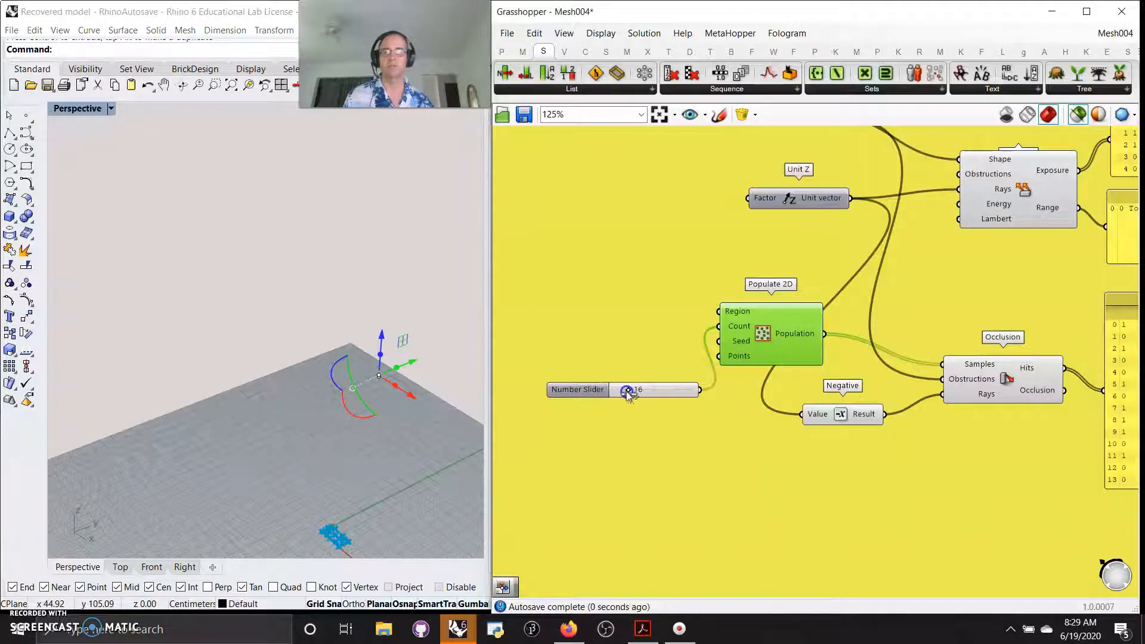
Step: Inspect the Occlusion component and the source Mesh feeding its Obstructions input, checking the mesh against the ground plane in the viewport
{"action": "right_click_drag", "start_coordinate": [809, 269], "coordinate": [823, 402]}
{"action": "left_click", "coordinate": [831, 252]}
{"action": "mouse_move", "coordinate": [404, 451]}
{"action": "right_mouse_down"}
{"action": "mouse_move", "coordinate": [409, 429]}
{"action": "mouse_move", "coordinate": [406, 440]}
{"action": "right_mouse_up"}
{"action": "left_click", "coordinate": [999, 536]}
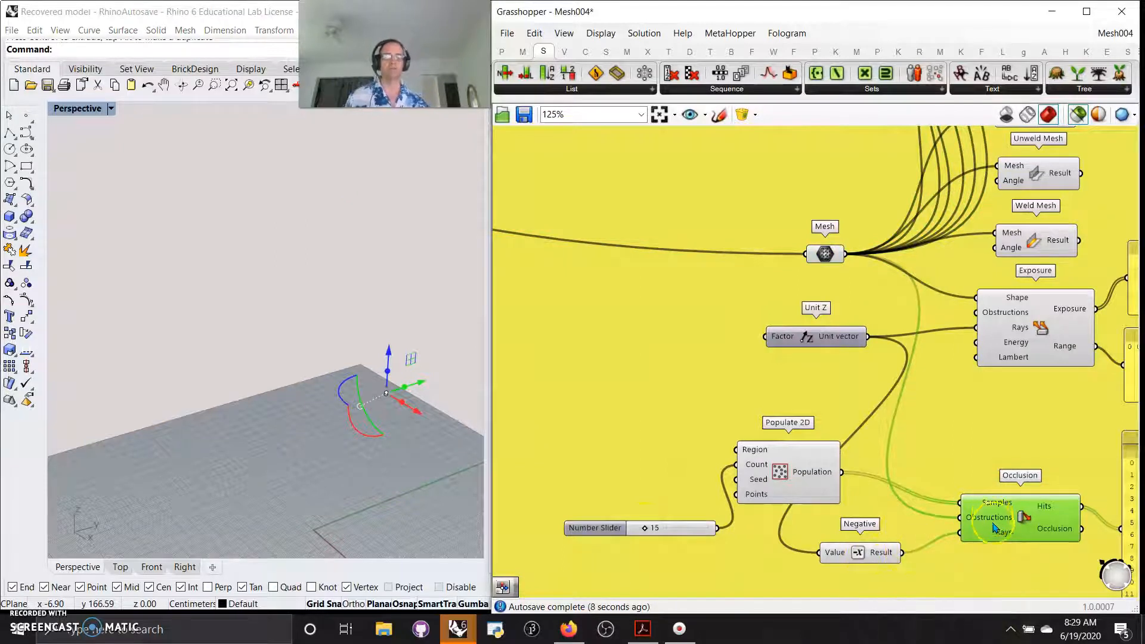
{"action": "right_click_drag", "start_coordinate": [398, 501], "coordinate": [397, 495]}
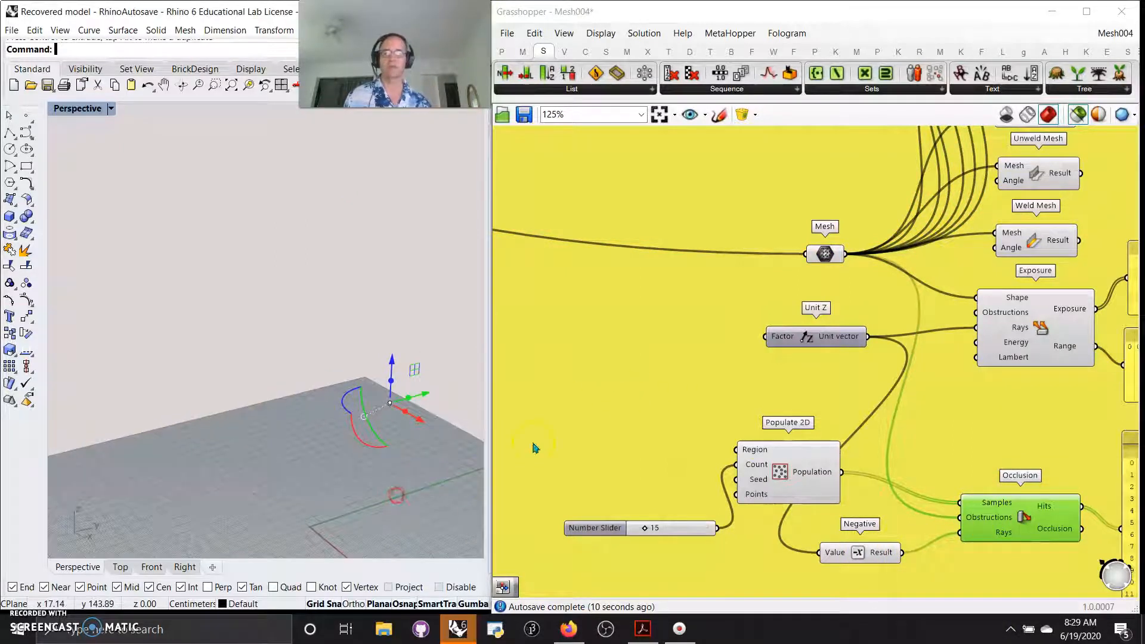
{"action": "left_click_drag", "start_coordinate": [798, 278], "coordinate": [786, 251]}
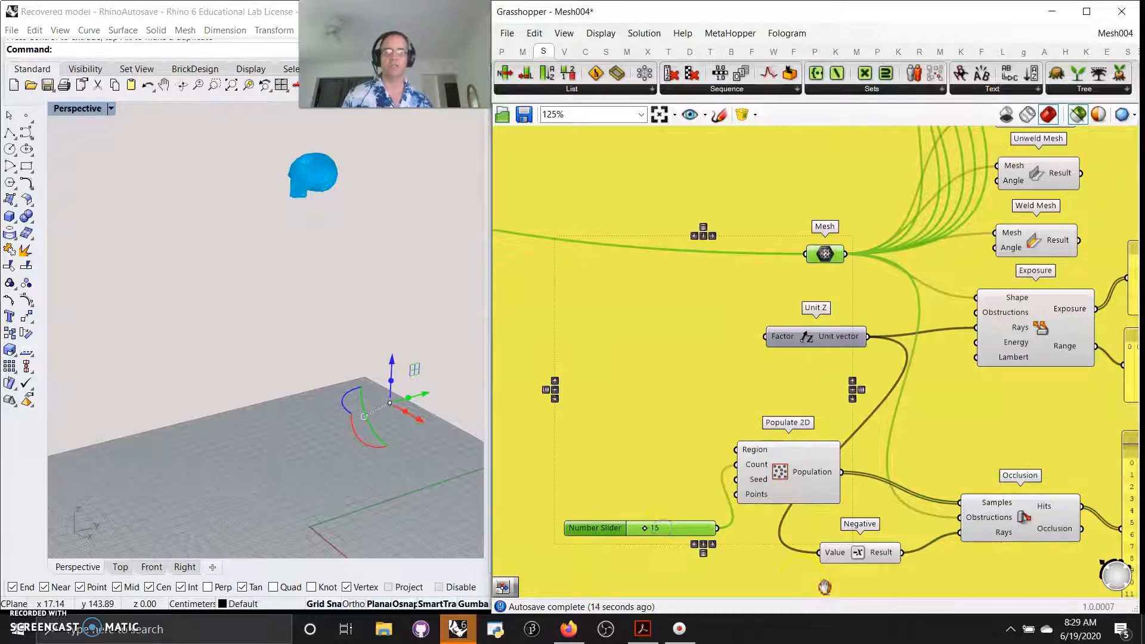
Step: Add a panel, wire it to the Occlusion output of the Occlusion component, and place it beside the Hits panel
{"action": "right_click_drag", "start_coordinate": [824, 589], "coordinate": [581, 510]}
{"action": "left_click_drag", "start_coordinate": [934, 480], "coordinate": [936, 467]}
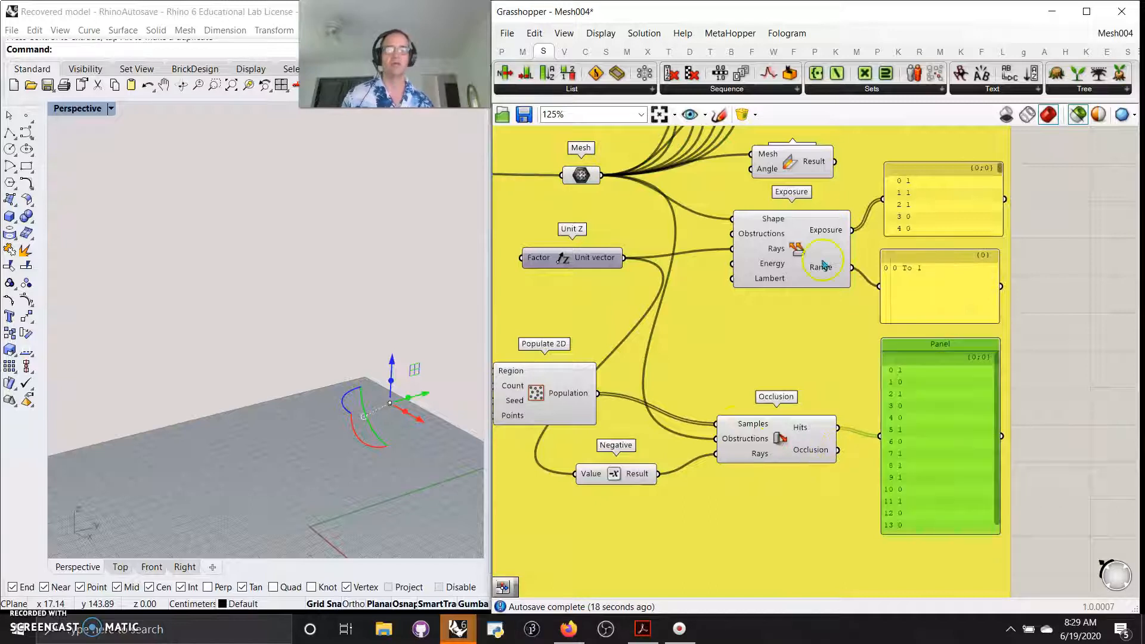
{"action": "left_click", "coordinate": [501, 51]}
{"action": "left_click_drag", "start_coordinate": [826, 78], "coordinate": [818, 516]}
{"action": "left_click_drag", "start_coordinate": [838, 451], "coordinate": [758, 515]}
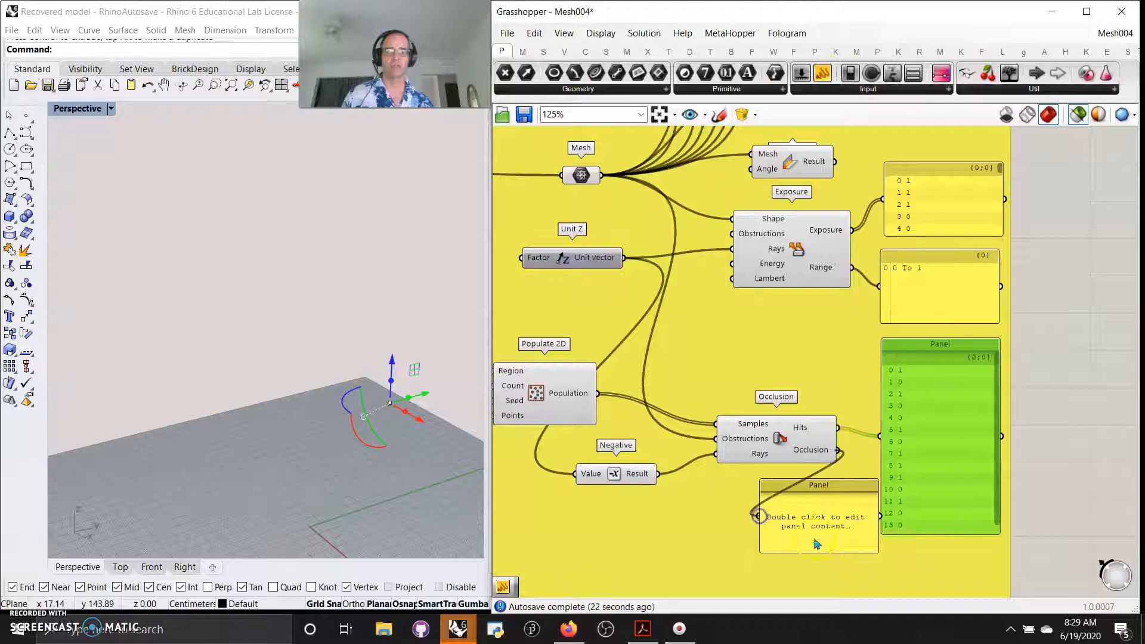
{"action": "mouse_move", "coordinate": [824, 554]}
{"action": "left_mouse_down"}
{"action": "mouse_move", "coordinate": [813, 563]}
{"action": "mouse_move", "coordinate": [819, 551]}
{"action": "left_mouse_up"}
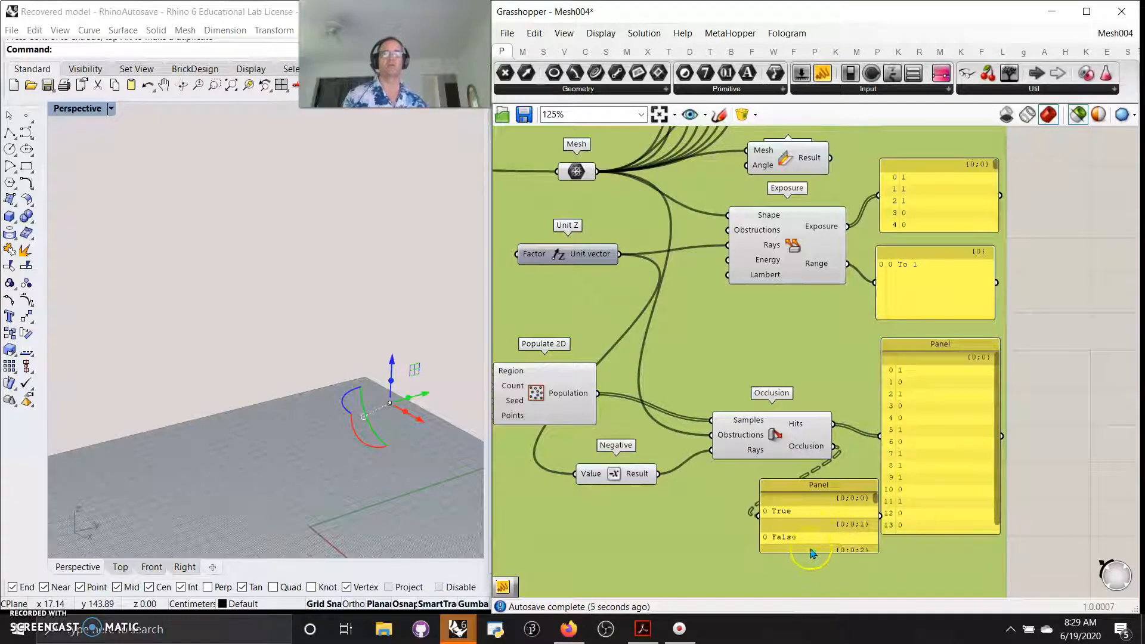
{"action": "left_click_drag", "start_coordinate": [806, 490], "coordinate": [1013, 402]}
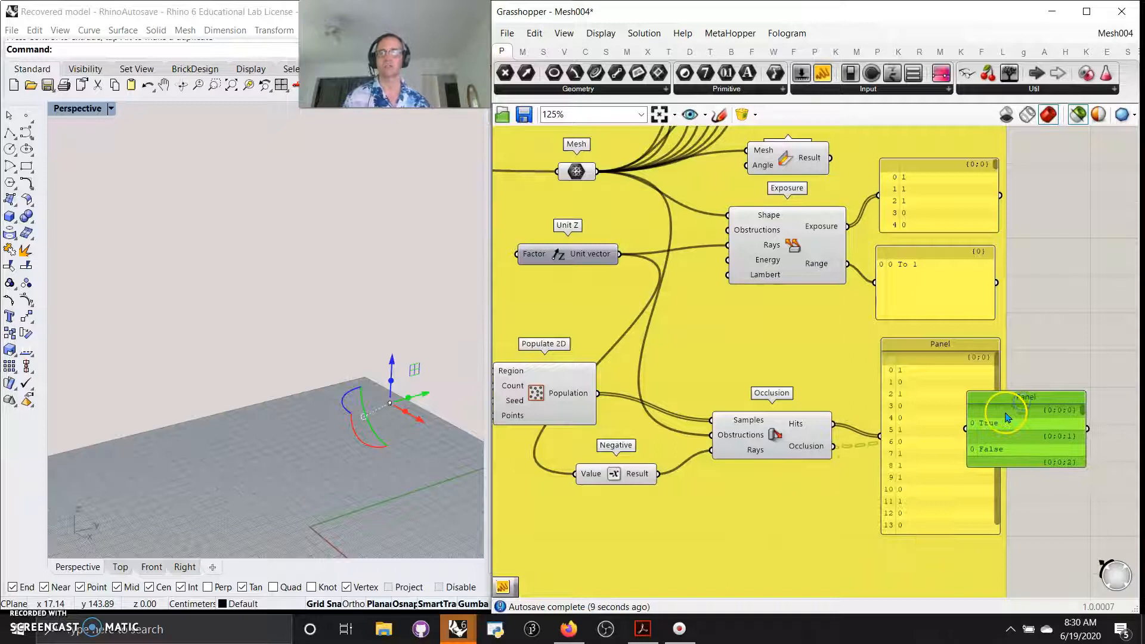
Step: Review the whole definition, including the purple and yellow groups of mesh components
{"action": "scroll", "coordinate": [697, 327], "scroll_direction": "down", "scroll_amount": 6}
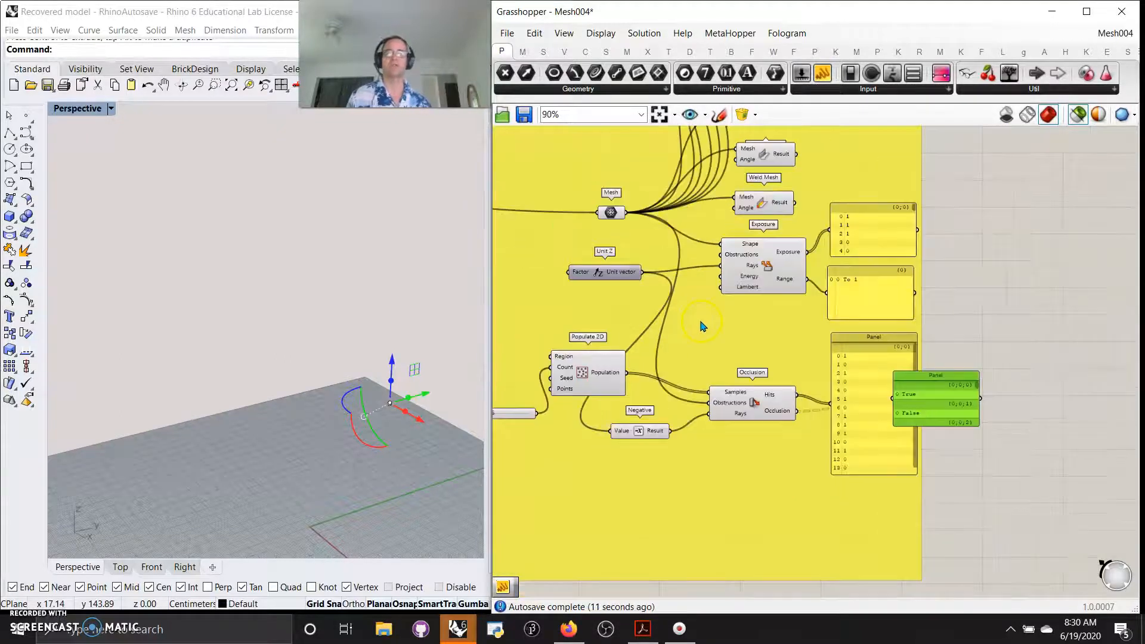
{"action": "right_click_drag", "start_coordinate": [644, 331], "coordinate": [934, 476]}
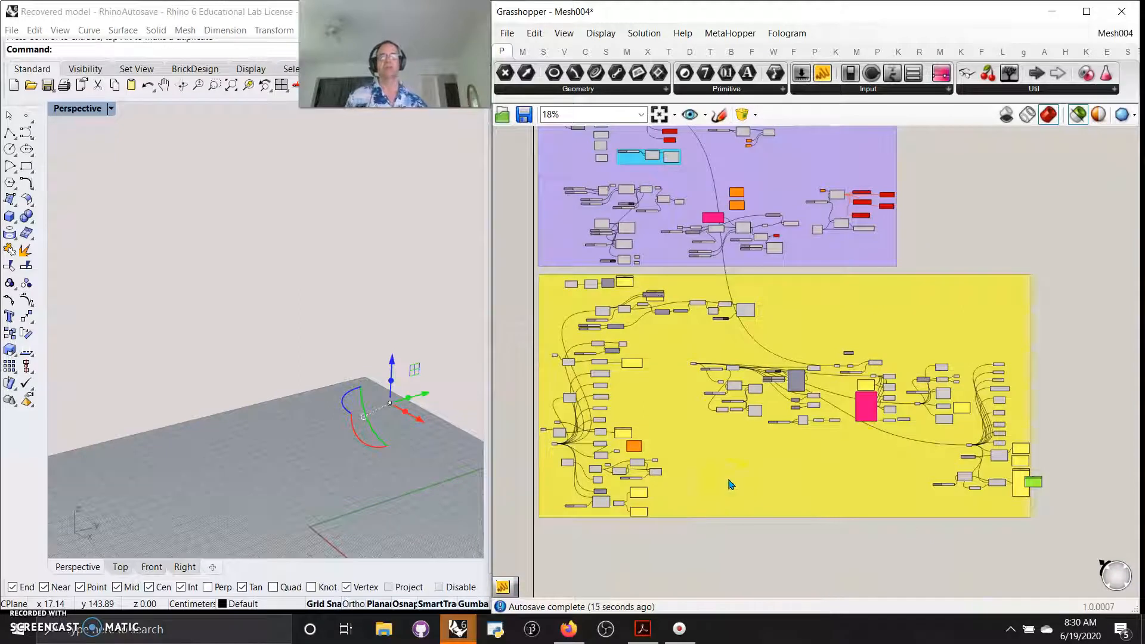
{"action": "scroll", "coordinate": [727, 507], "scroll_direction": "up", "scroll_amount": 3}
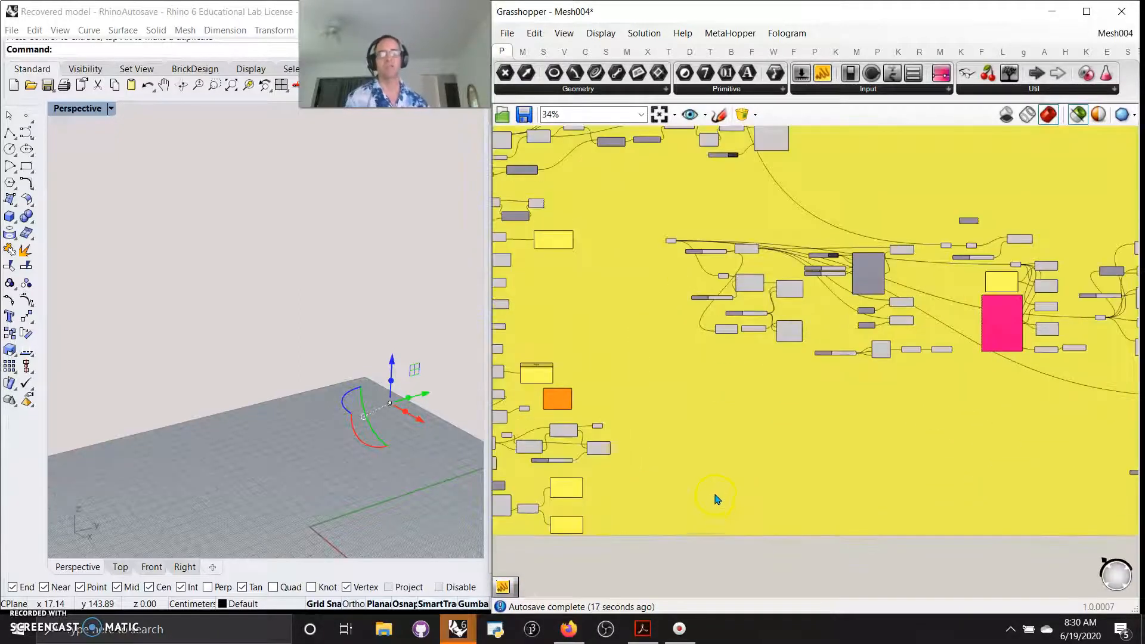
{"action": "scroll", "coordinate": [717, 500], "scroll_direction": "down", "scroll_amount": 2}
{"action": "right_click_drag", "start_coordinate": [703, 557], "coordinate": [718, 524]}
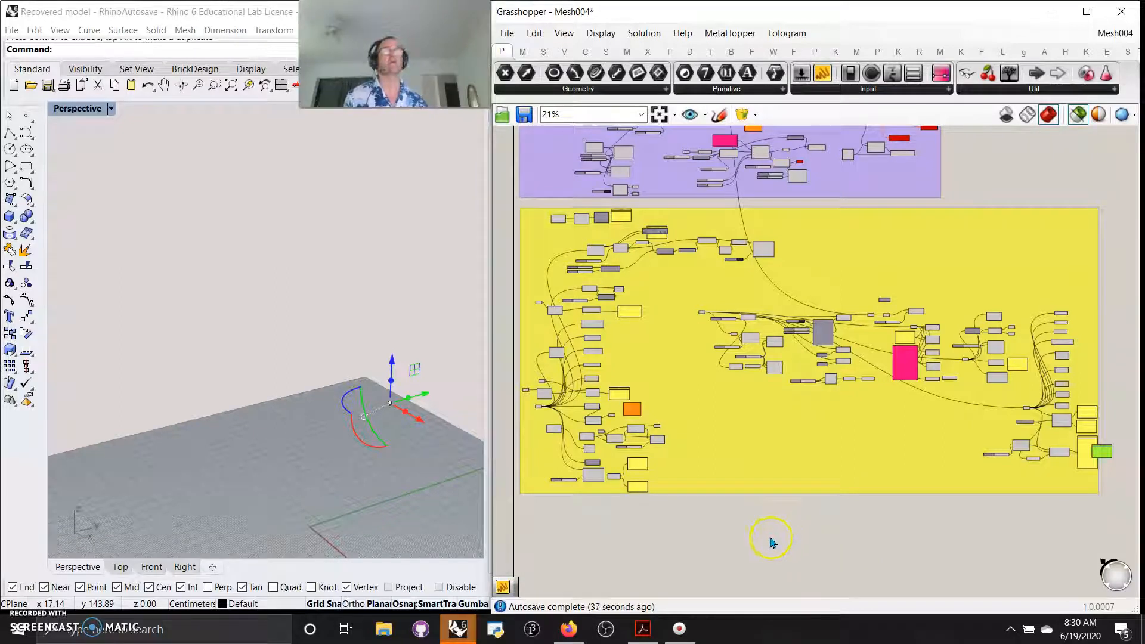
{"action": "scroll", "coordinate": [753, 508], "scroll_direction": "down", "scroll_amount": 1}
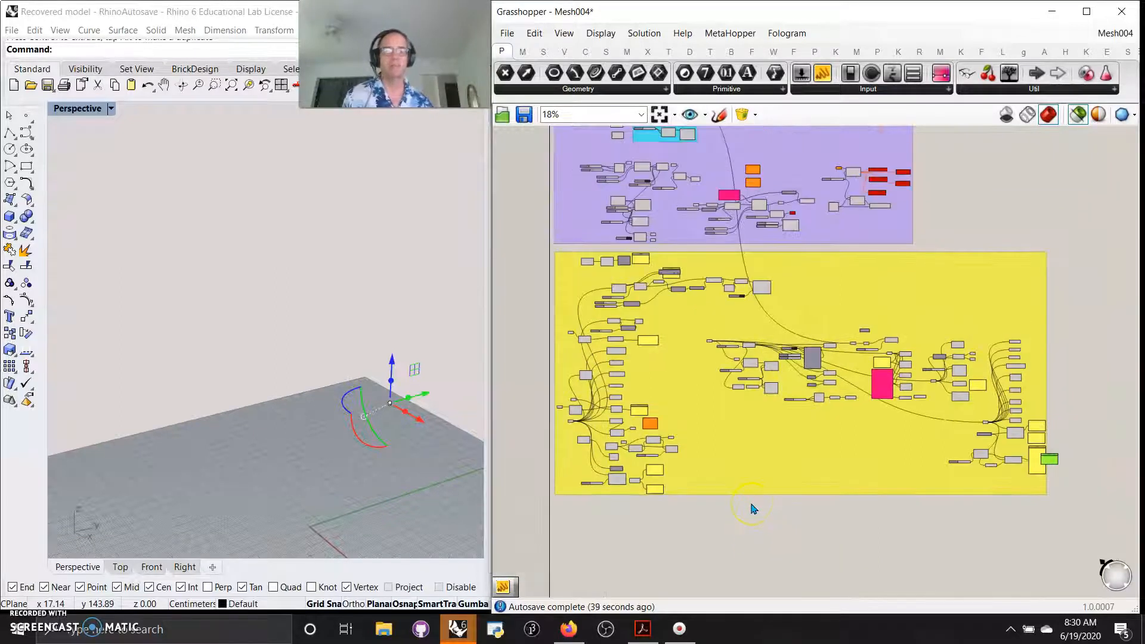
{"action": "scroll", "coordinate": [753, 508], "scroll_direction": "down", "scroll_amount": 2}
{"action": "right_click_drag", "start_coordinate": [754, 507], "coordinate": [747, 536]}
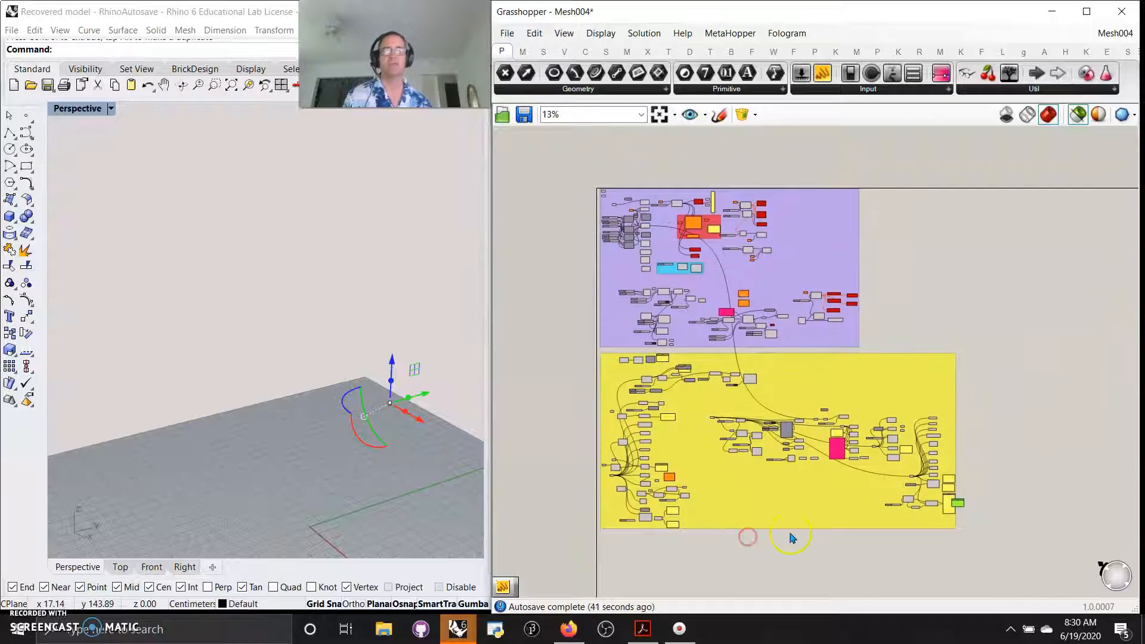